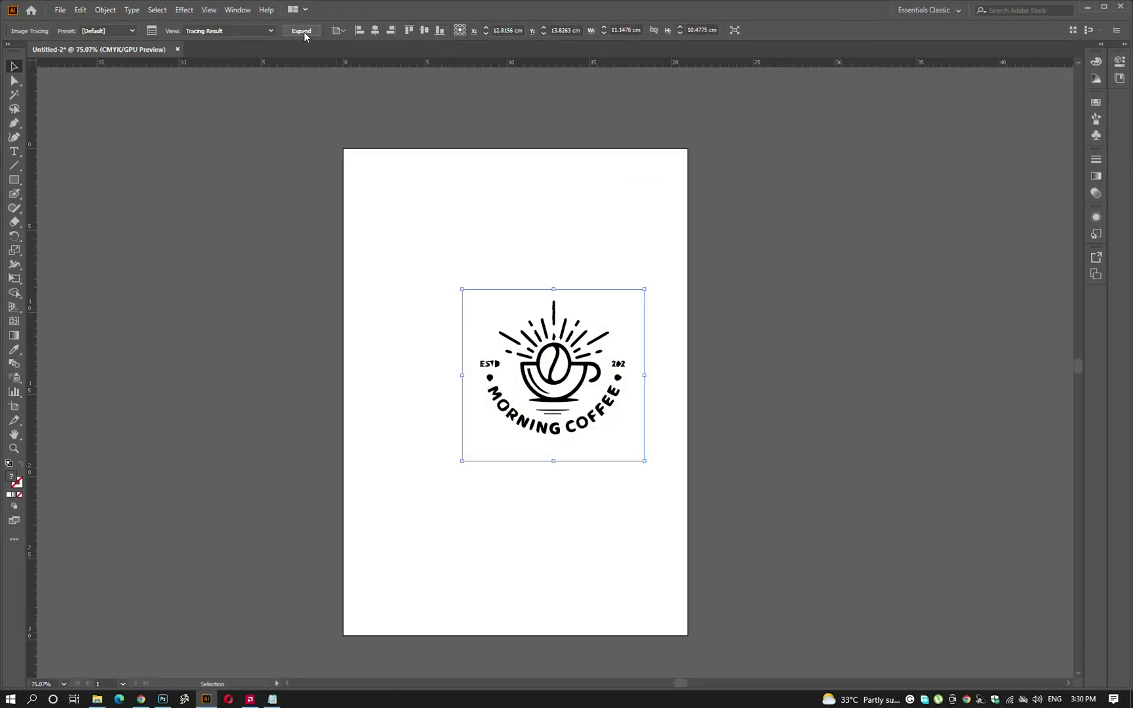
# Expand the traced logo and delete the curved MORNING COFFEE lettering.
pyautogui.click(302, 31)
pyautogui.scroll(3, 600, 462)
pyautogui.press('a')
pyautogui.moveTo(705, 553); pyautogui.dragTo(304, 414)
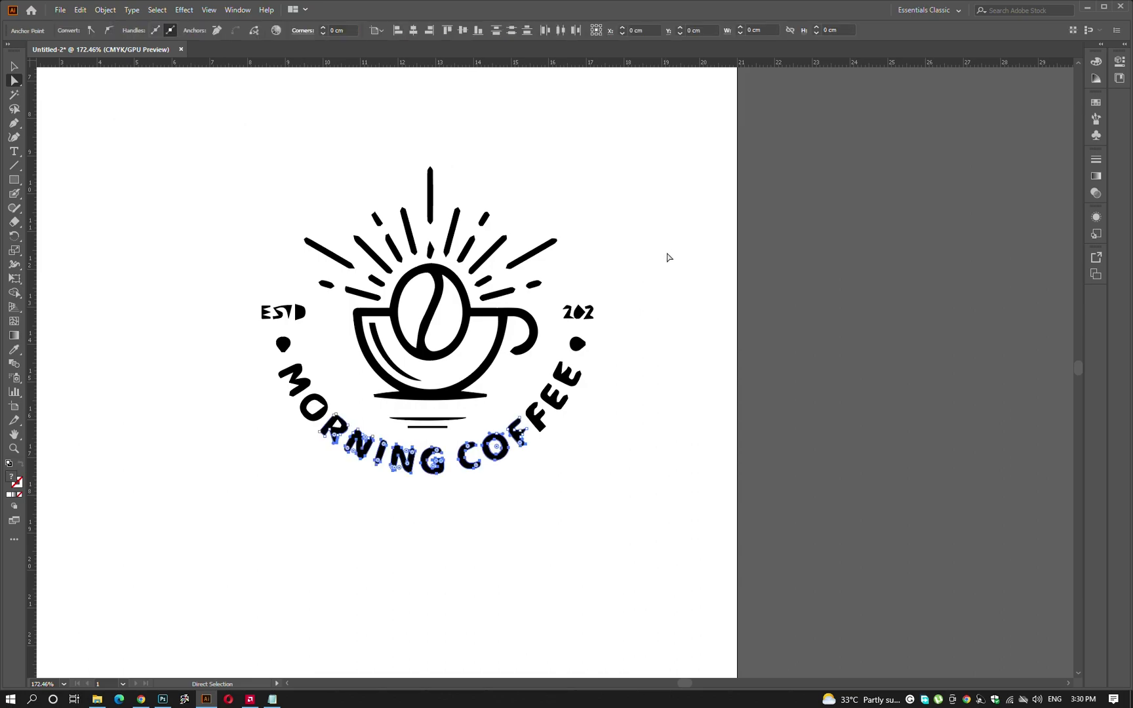
pyautogui.press('Delete')
pyautogui.moveTo(656, 256); pyautogui.dragTo(530, 466)
pyautogui.press('Delete')
# Delete the 202 and ESTD text, the dots and leftover faint shapes.
pyautogui.moveTo(516, 392); pyautogui.dragTo(551, 460)
pyautogui.press('Delete')
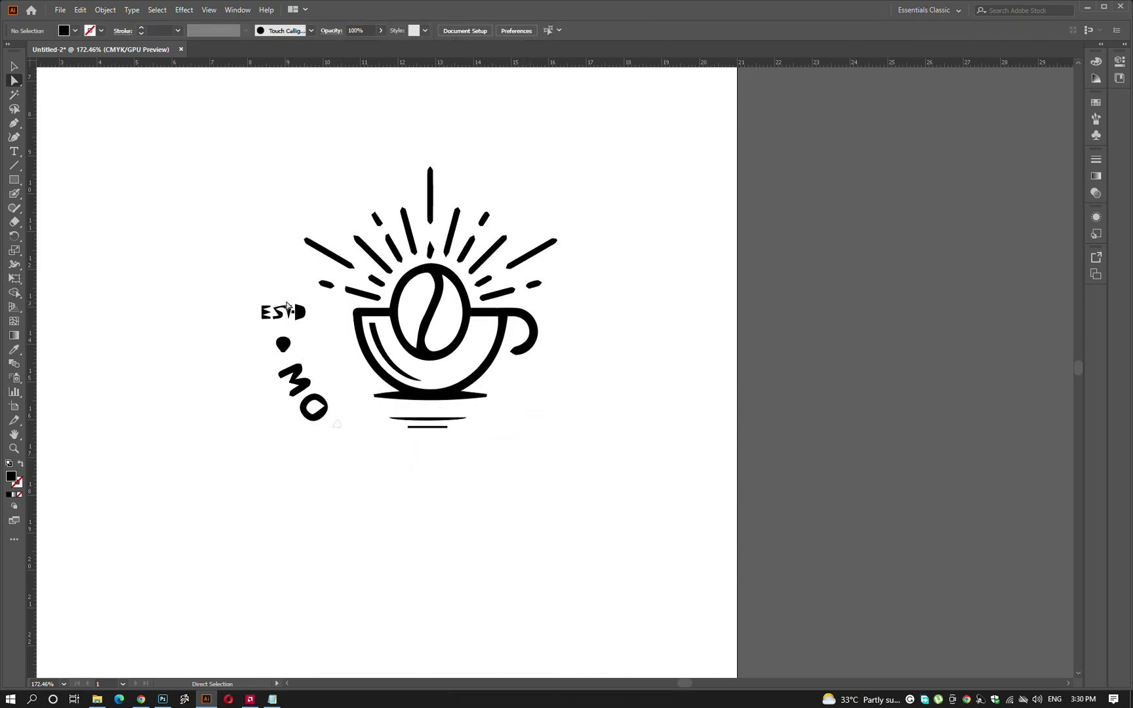
pyautogui.moveTo(334, 298); pyautogui.dragTo(185, 501)
pyautogui.press('Delete')
pyautogui.moveTo(328, 374); pyautogui.dragTo(276, 471)
pyautogui.press('Delete')
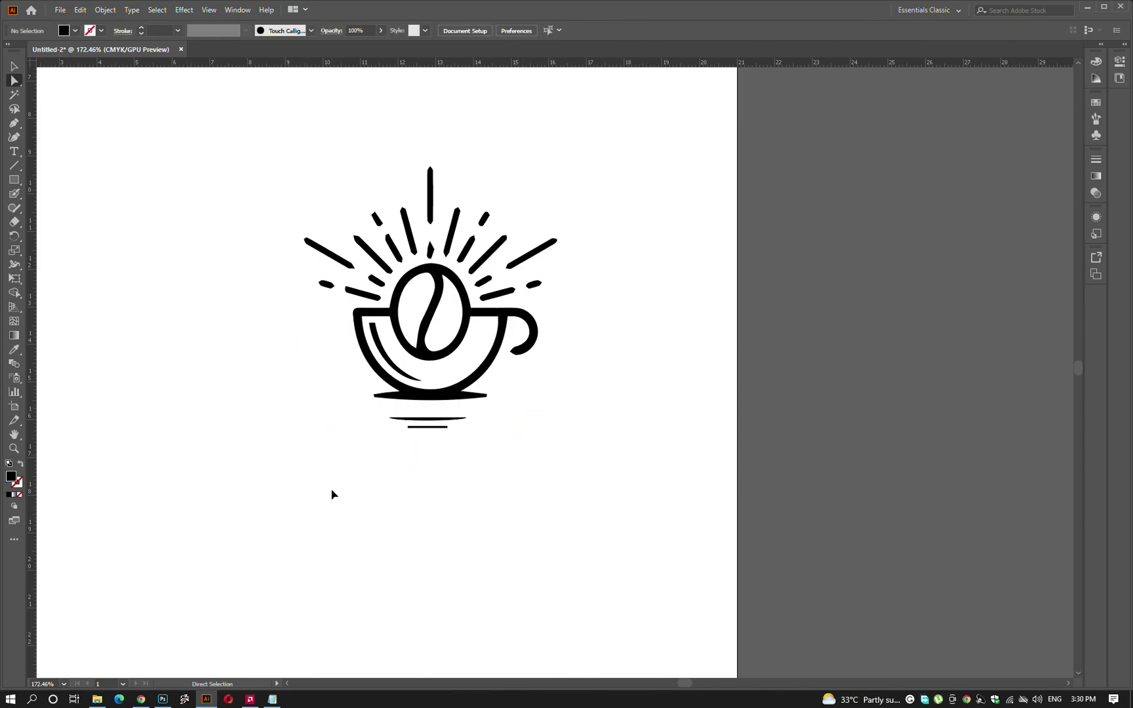
# Check the artwork in outline view and delete the two short lines below the cup.
pyautogui.hotkey('ctrl', 'y')
pyautogui.hotkey('ctrl', 'y')
pyautogui.moveTo(462, 412); pyautogui.dragTo(412, 455)
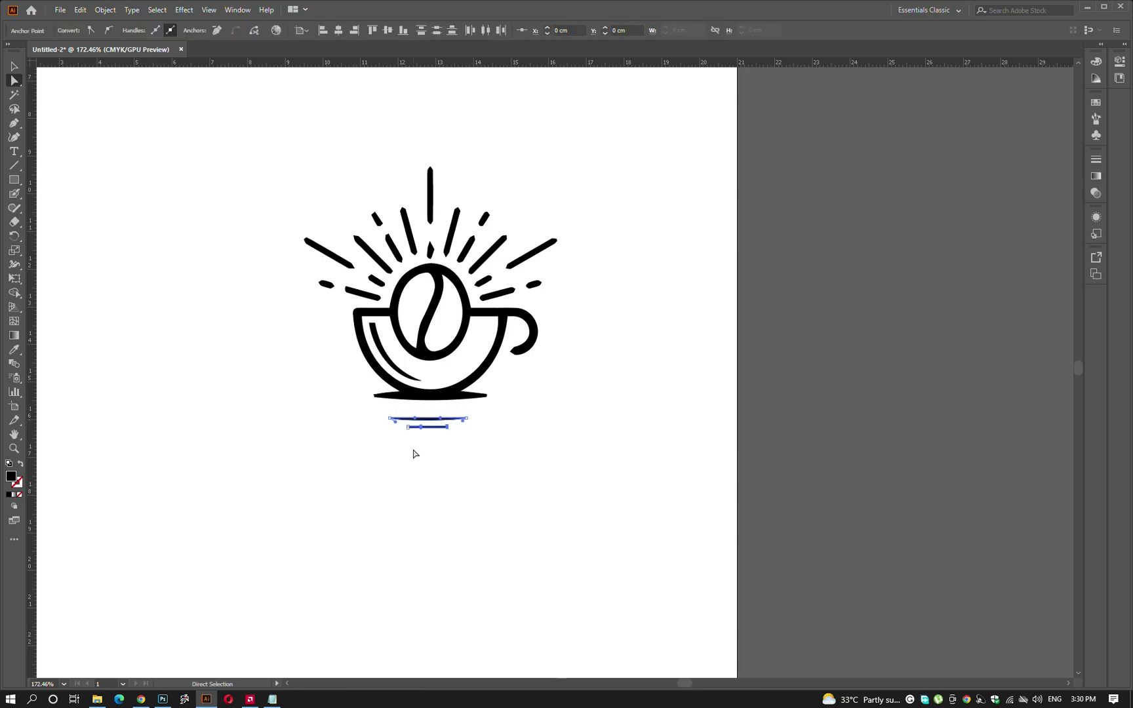
pyautogui.press('Delete')
# Draw a large stroked circle around the cup and select it with the logo.
pyautogui.press('l')
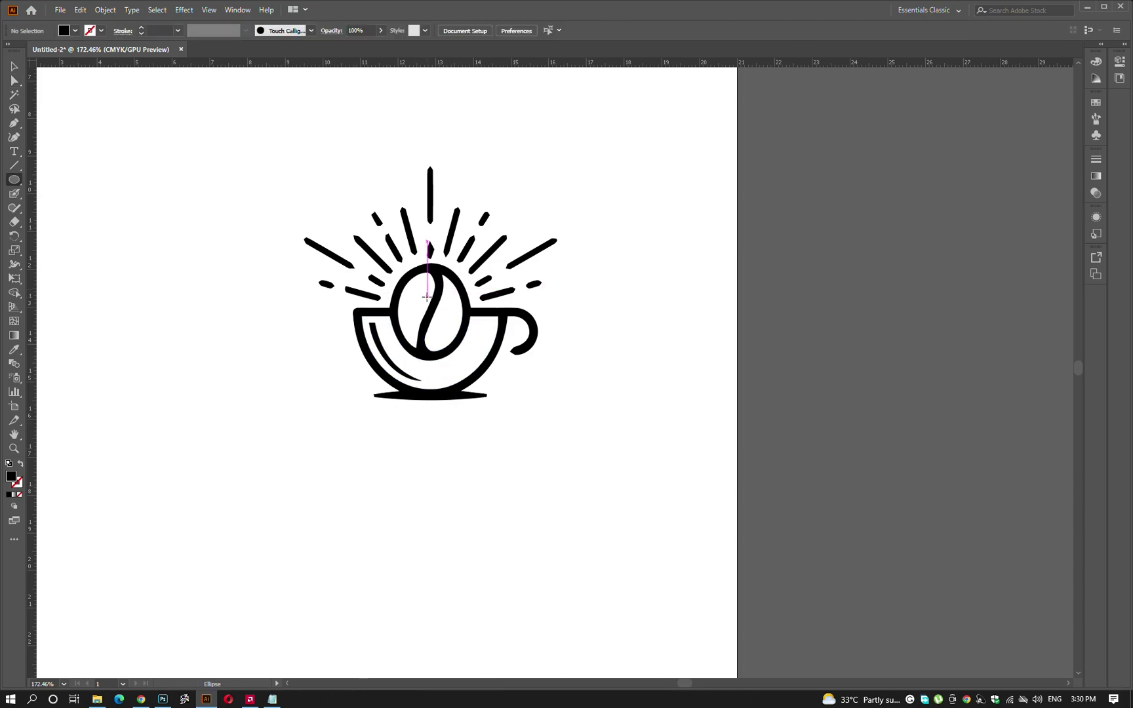
pyautogui.moveTo(429, 313); pyautogui.dragTo(623, 453)
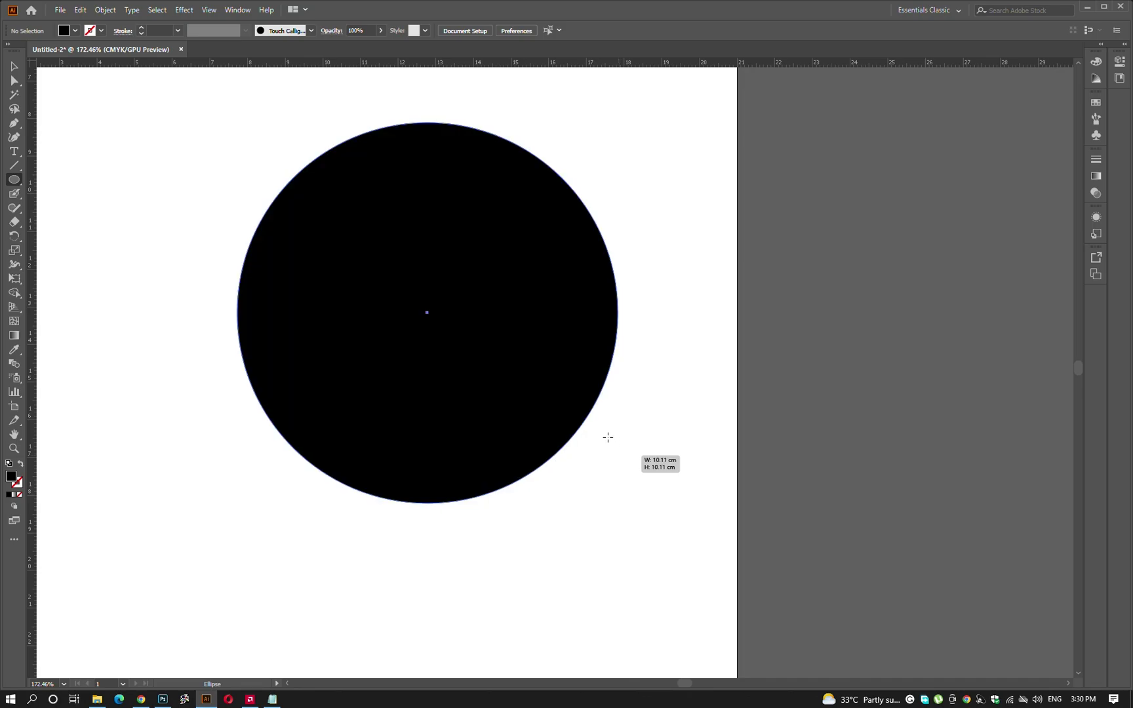
pyautogui.hotkey('shift', 'x')
pyautogui.press('v')
pyautogui.keyDown('shift'); pyautogui.click(459, 252); pyautogui.keyUp('shift')
# Centre the circle and logo on the artboard and enlarge the circle.
pyautogui.click(507, 31)
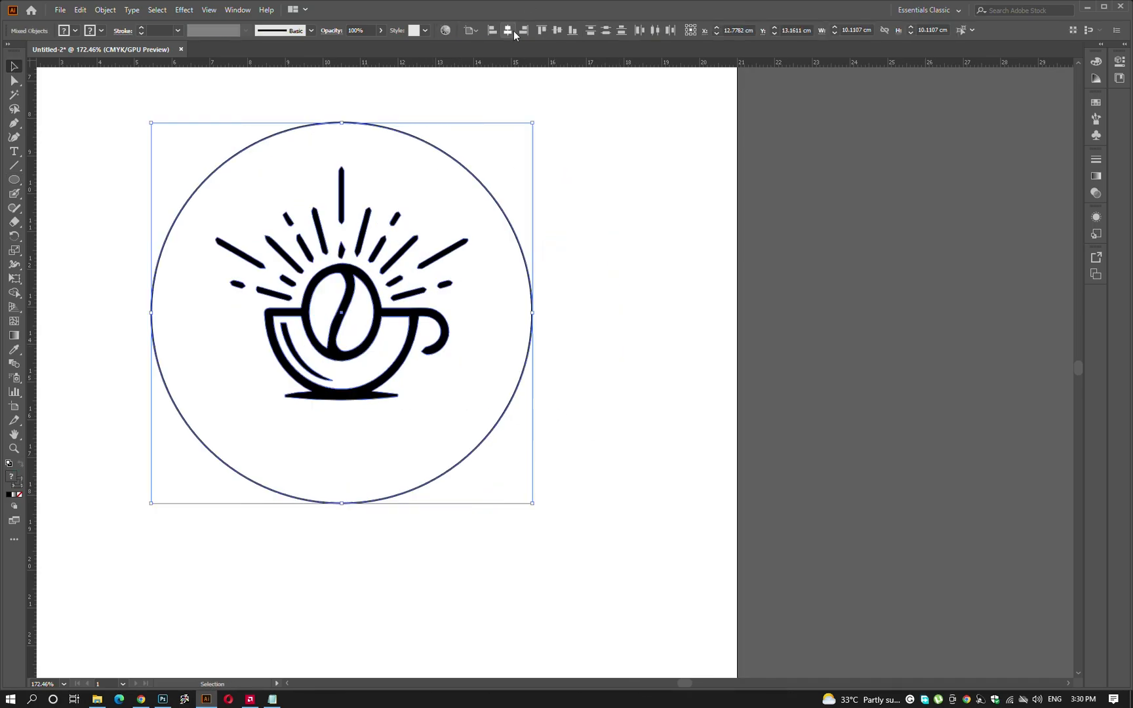
pyautogui.click(558, 31)
pyautogui.click(587, 197)
pyautogui.moveTo(550, 406); pyautogui.dragTo(566, 402)
pyautogui.click(566, 402)
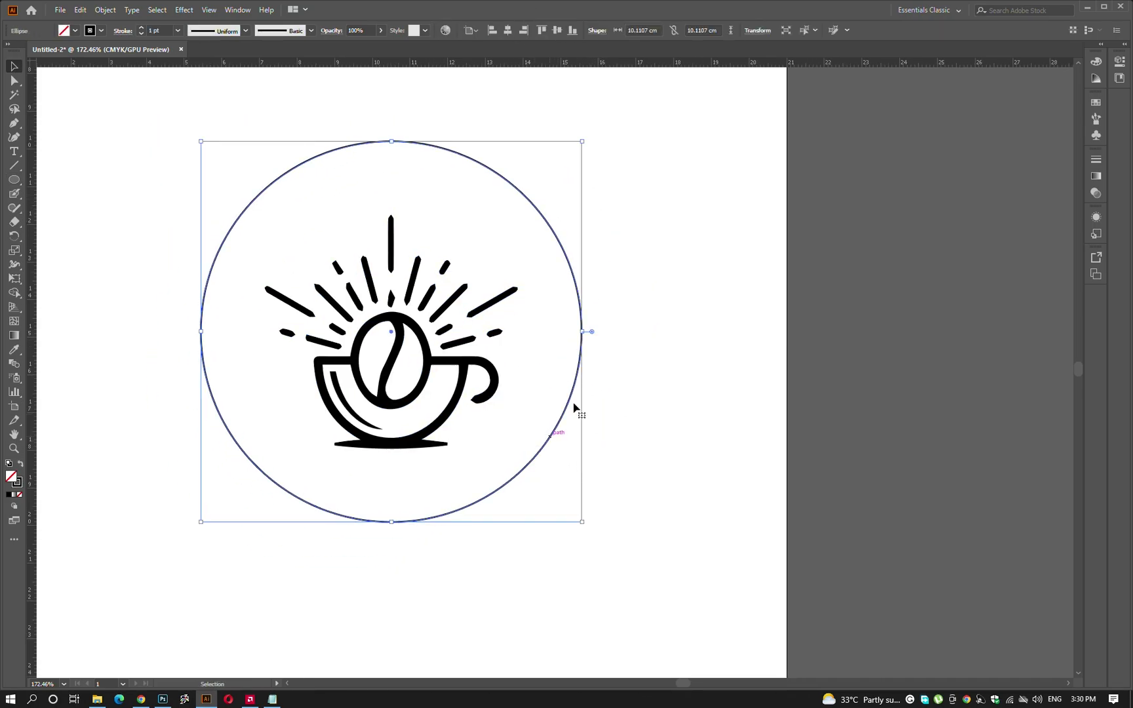
pyautogui.moveTo(583, 331); pyautogui.dragTo(612, 331)
# Run COSTA COFFEE along the circle path, centred at the bottom.
pyautogui.click(14, 152)
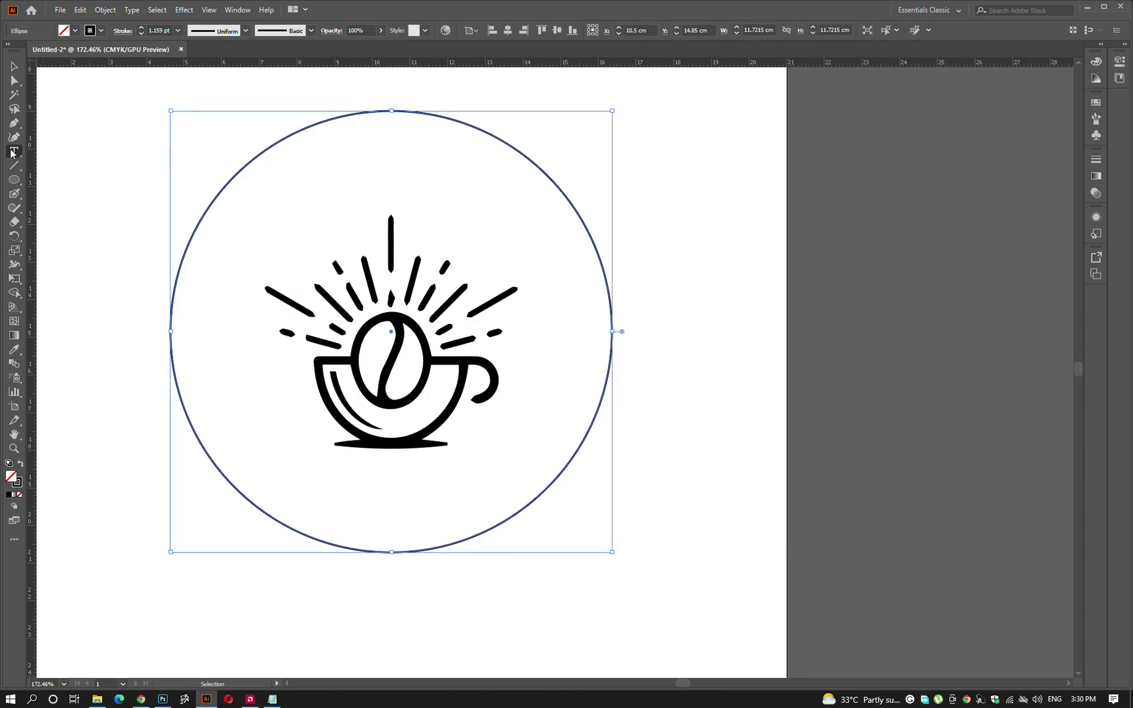
pyautogui.click(79, 180)
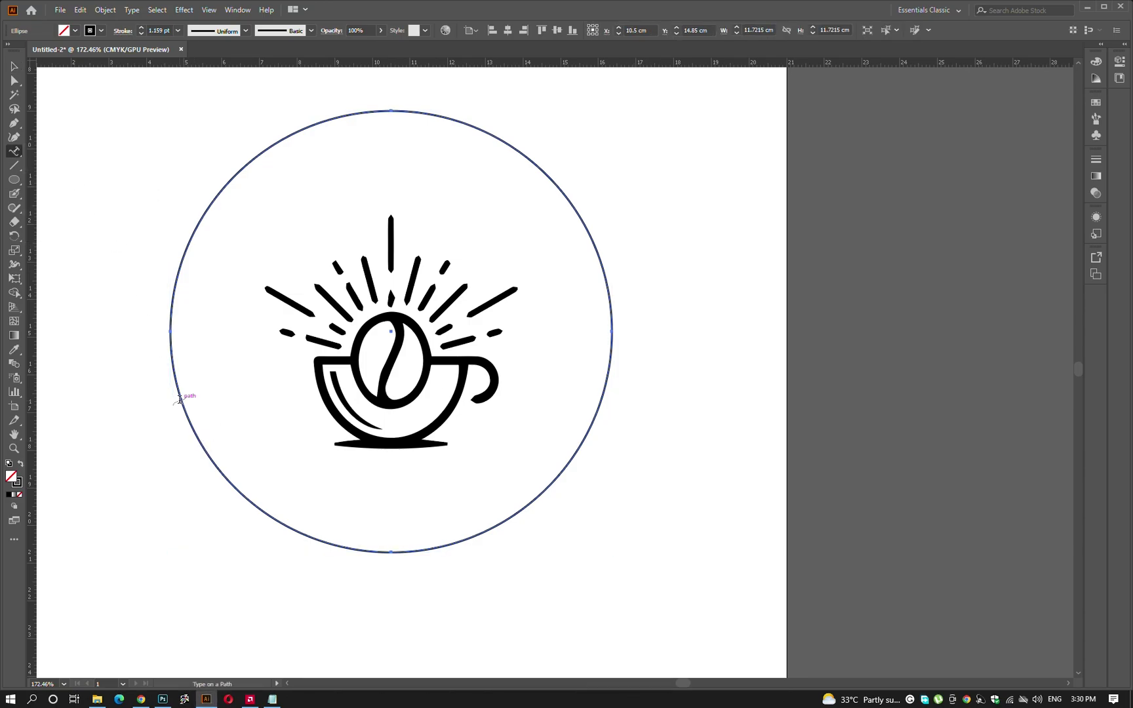
pyautogui.click(179, 399)
pyautogui.write('COSTA COF')
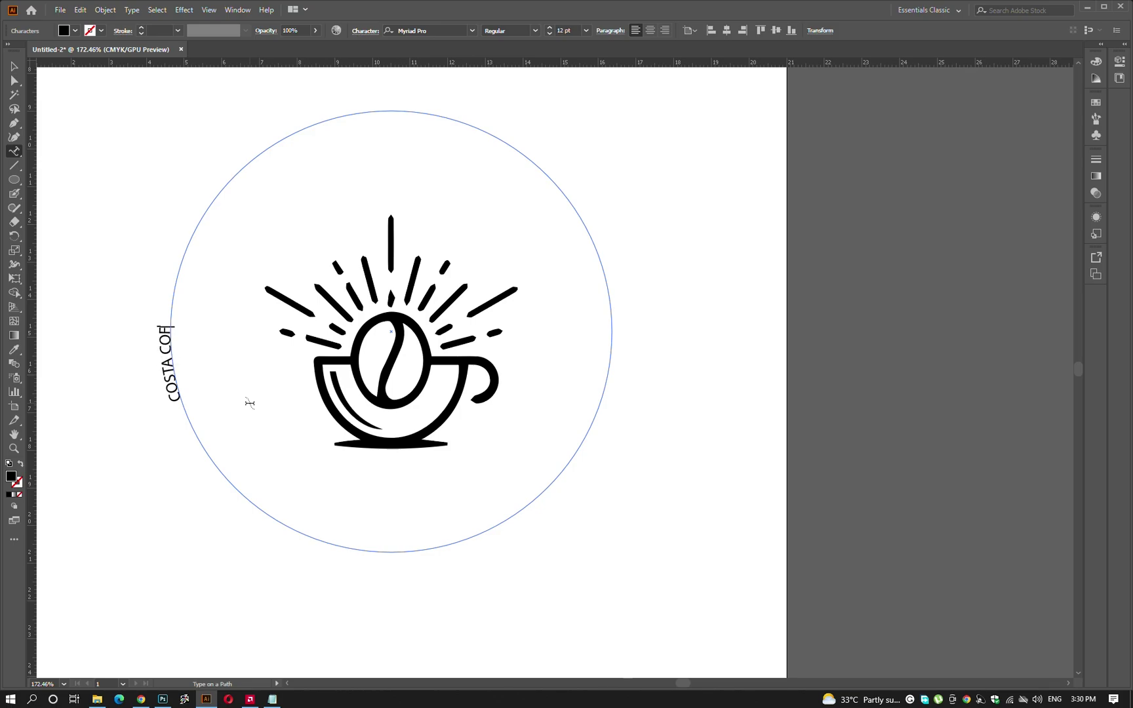
pyautogui.write('FEE')
pyautogui.press('Escape')
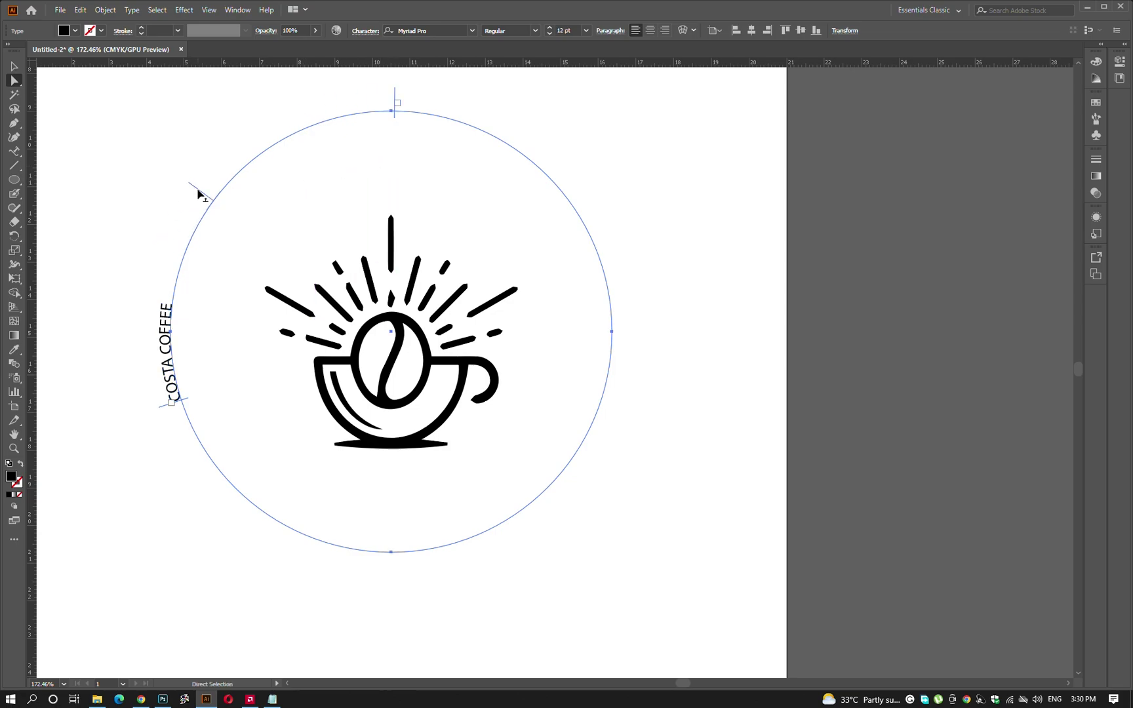
pyautogui.moveTo(199, 194); pyautogui.dragTo(392, 551)
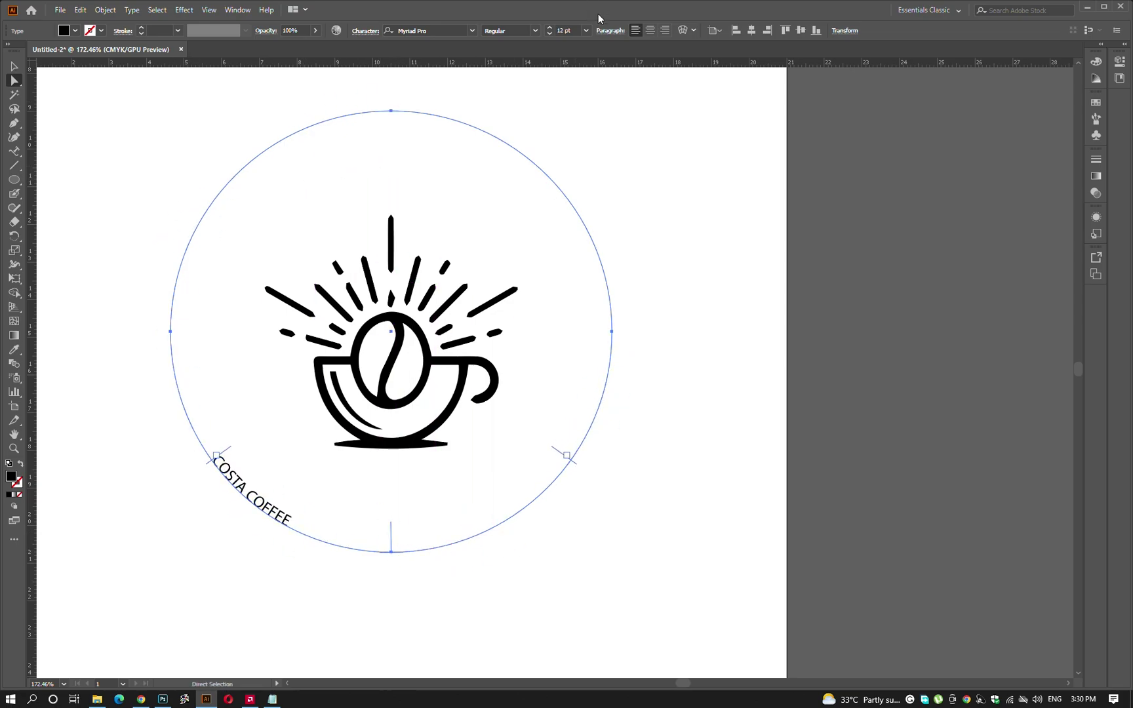
pyautogui.click(650, 30)
# Set the curved text to Poppins ExtraBold at 36 pt.
pyautogui.press('v')
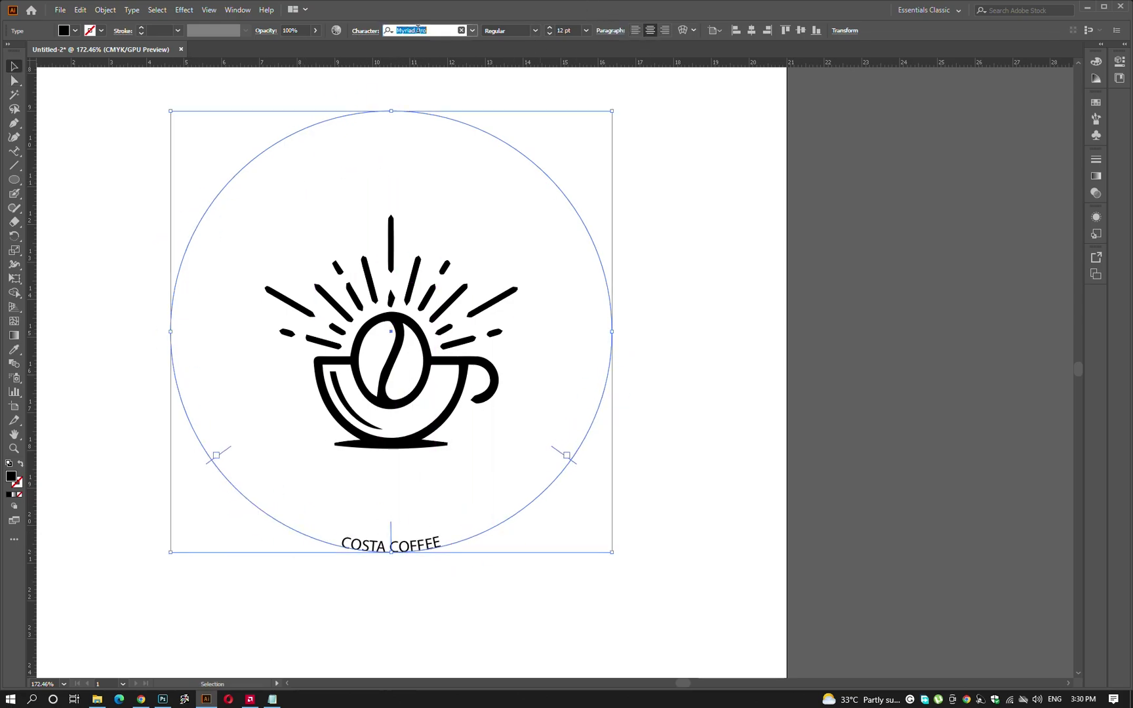
pyautogui.write('pop')
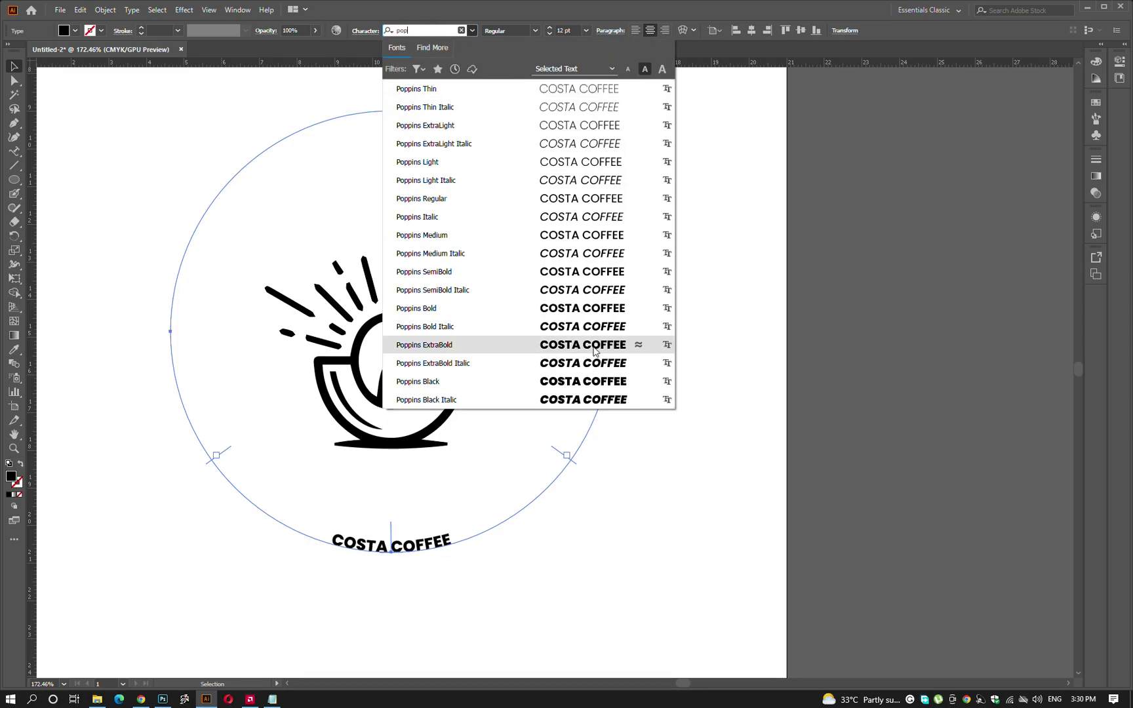
pyautogui.click(459, 345)
pyautogui.click(562, 30)
pyautogui.write('36')
pyautogui.press('Return')
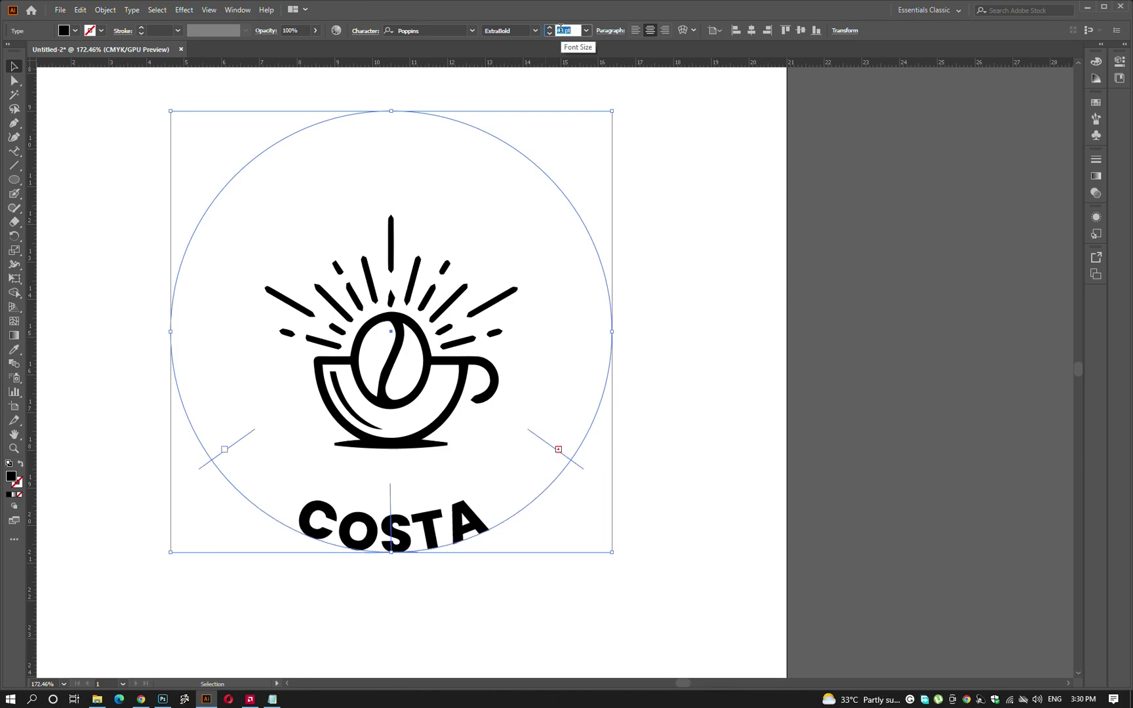
# Recentre COSTA COFFEE along the bottom arc and raise its size to 50 pt.
pyautogui.click(591, 479)
pyautogui.moveTo(558, 449); pyautogui.dragTo(611, 335)
pyautogui.moveTo(216, 455); pyautogui.dragTo(177, 335)
pyautogui.press('v')
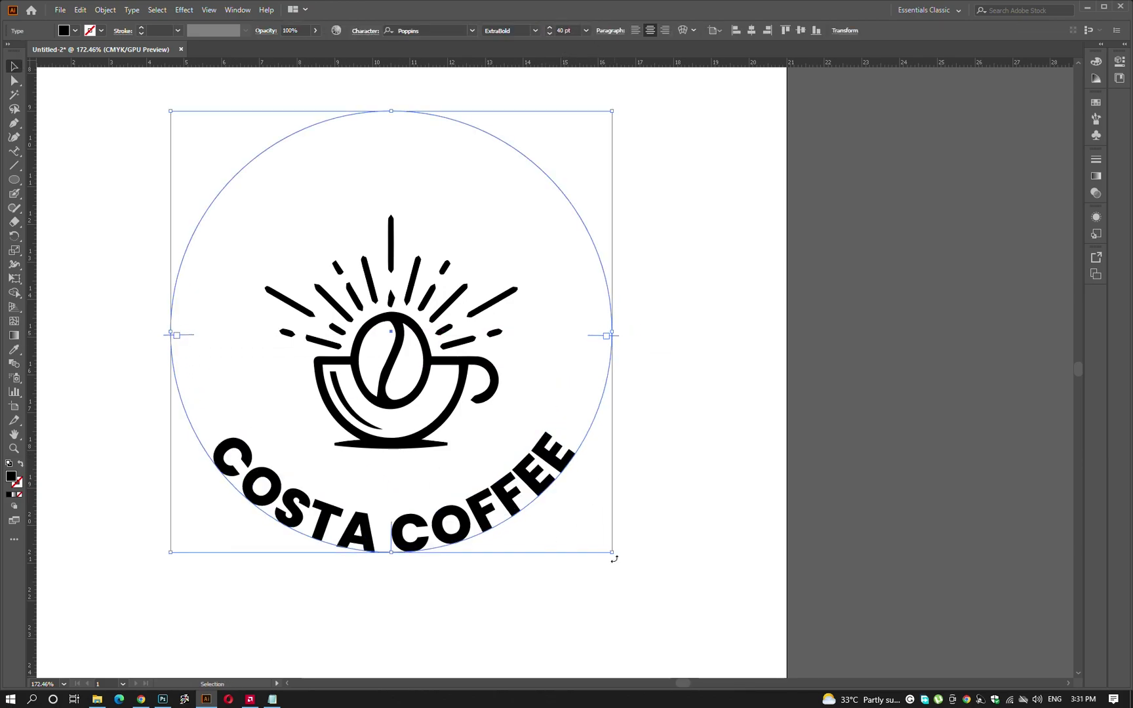
pyautogui.click(564, 30)
pyautogui.write('50')
pyautogui.press('Return')
# Add a dot before COSTA and fine-tune the curved text's position and size.
pyautogui.press('t')
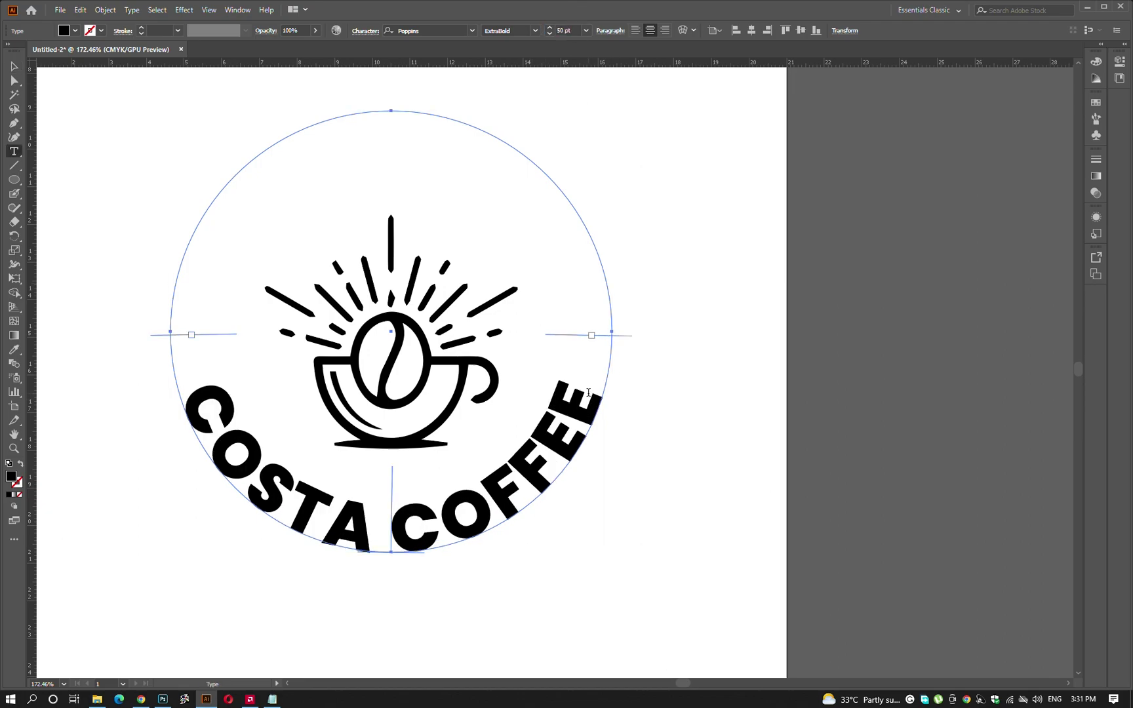
pyautogui.moveTo(544, 396); pyautogui.dragTo(588, 392)
pyautogui.click(185, 388)
pyautogui.write('.')
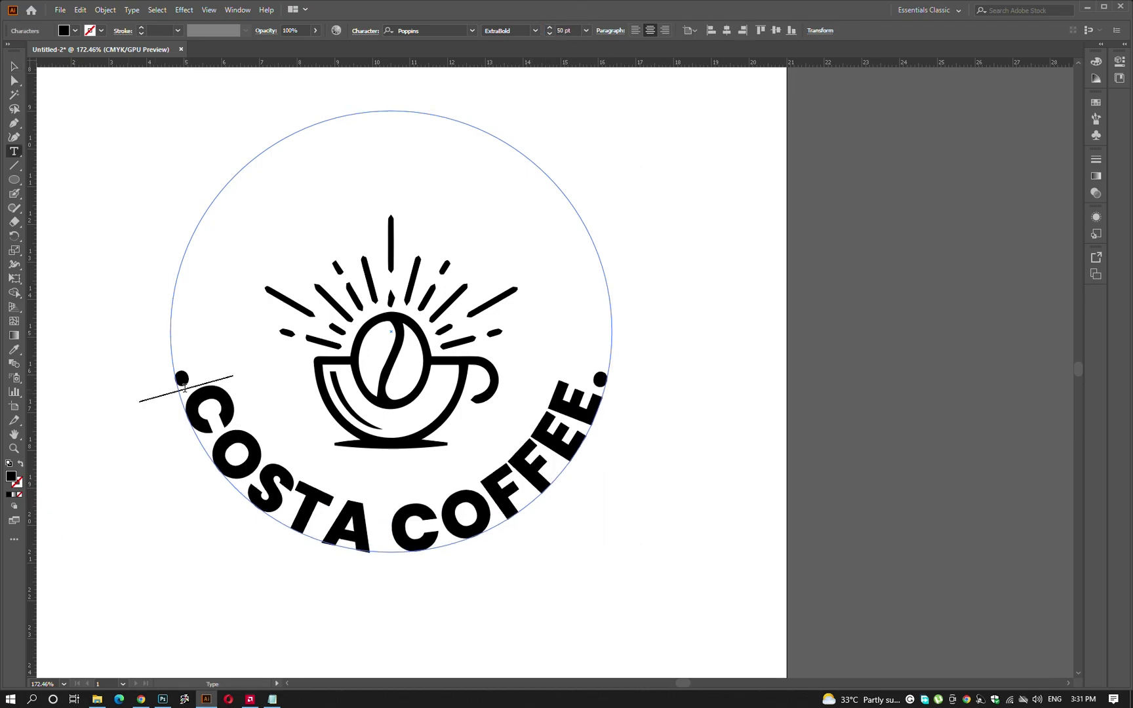
pyautogui.press('Escape')
pyautogui.click(659, 425)
pyautogui.click(607, 322)
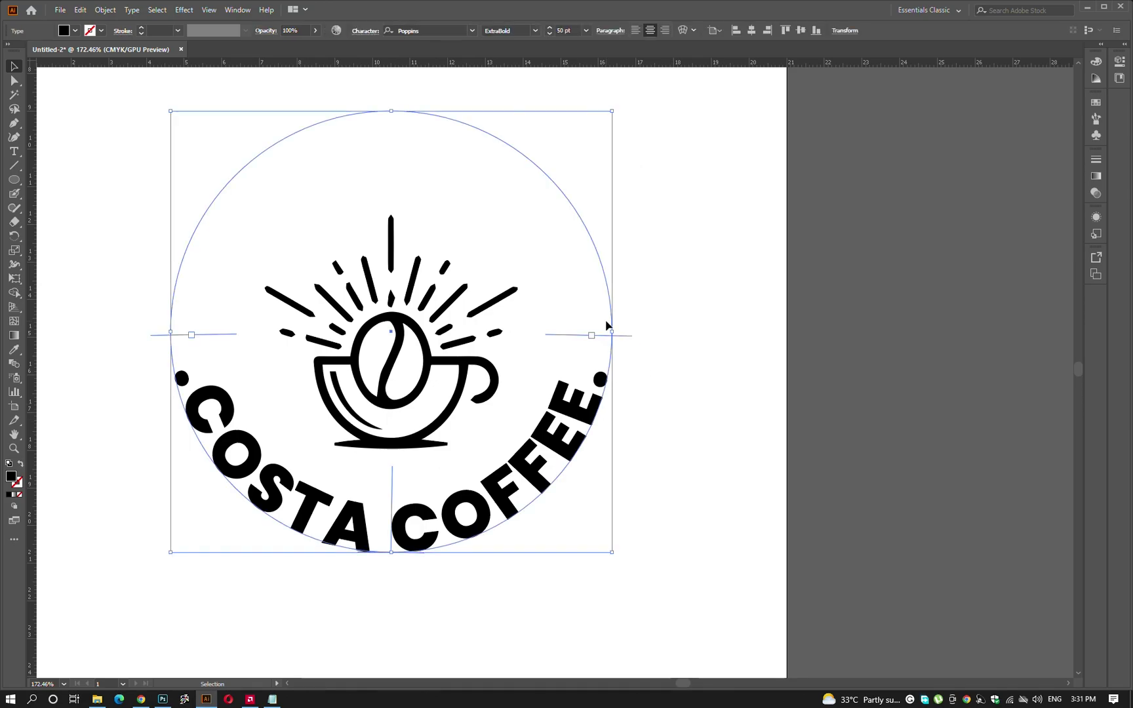
pyautogui.moveTo(612, 332)
pyautogui.mouseDown()
pyautogui.moveTo(582, 333)
pyautogui.moveTo(628, 345)
pyautogui.mouseUp()
# Compare the dots after COFFEE and before COSTA so both sit level.
pyautogui.click(621, 338)
pyautogui.click(597, 379)
pyautogui.scroll(5, 598, 380)
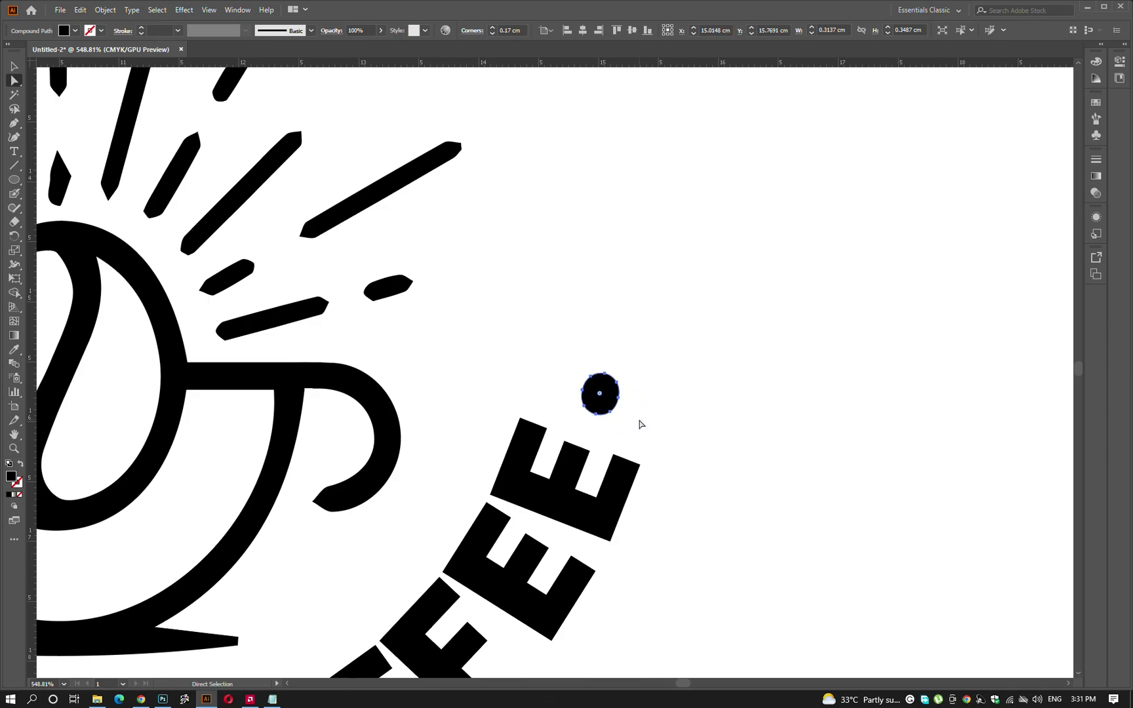
pyautogui.scroll(-2, 640, 424)
pyautogui.scroll(-3, 669, 397)
pyautogui.click(138, 378)
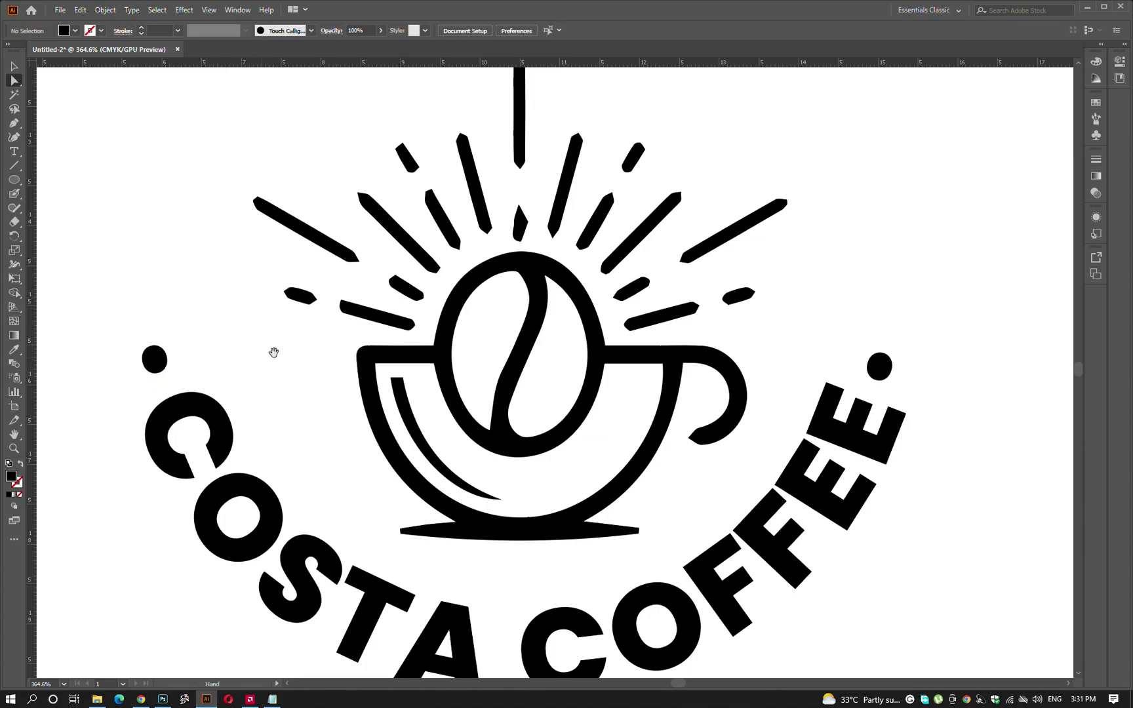
pyautogui.scroll(-2, 656, 295)
# Fit the artboard in view and inspect the logo and cup selections.
pyautogui.press('v')
pyautogui.hotkey('ctrl', '0')
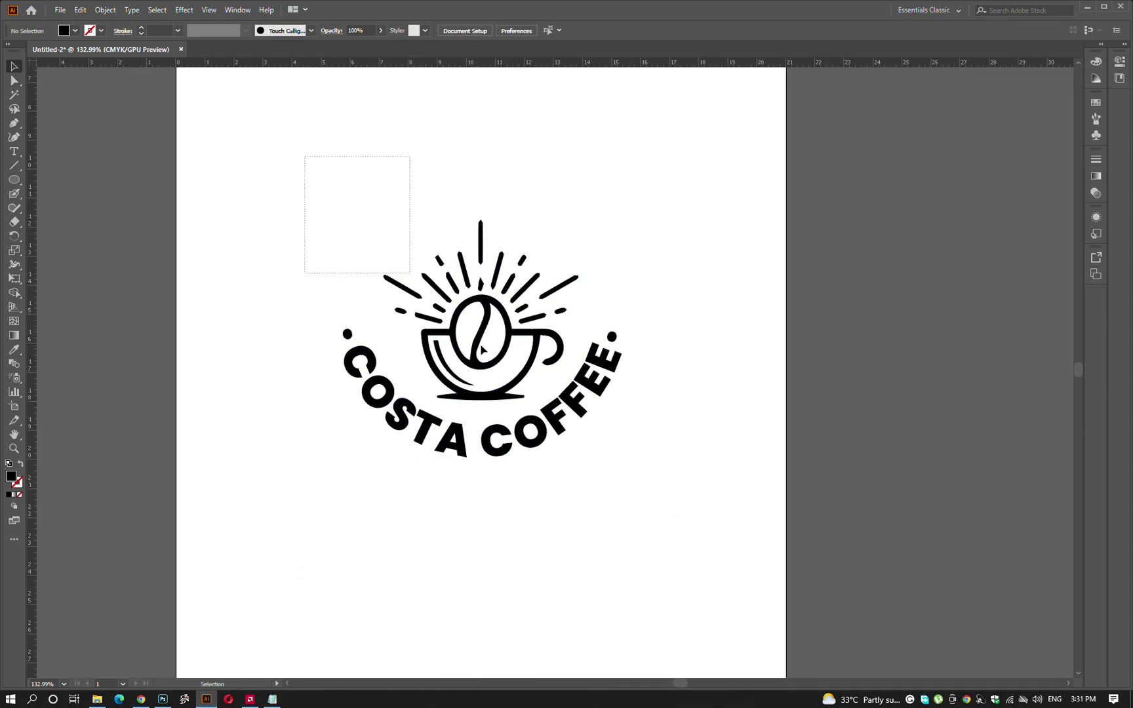
pyautogui.moveTo(304, 156); pyautogui.dragTo(625, 460)
pyautogui.click(652, 458)
pyautogui.click(512, 283)
pyautogui.click(552, 207)
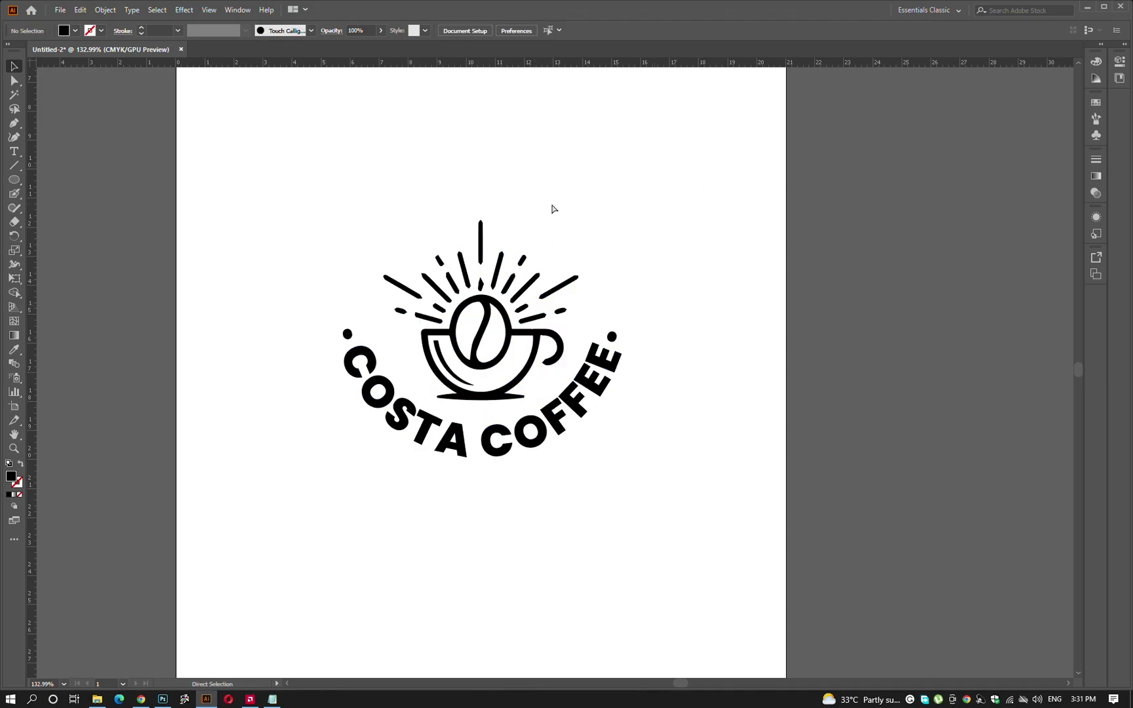
# Snip the cream reference logo from the Freepik tab and paste it into Illustrator.
pyautogui.click(147, 702)
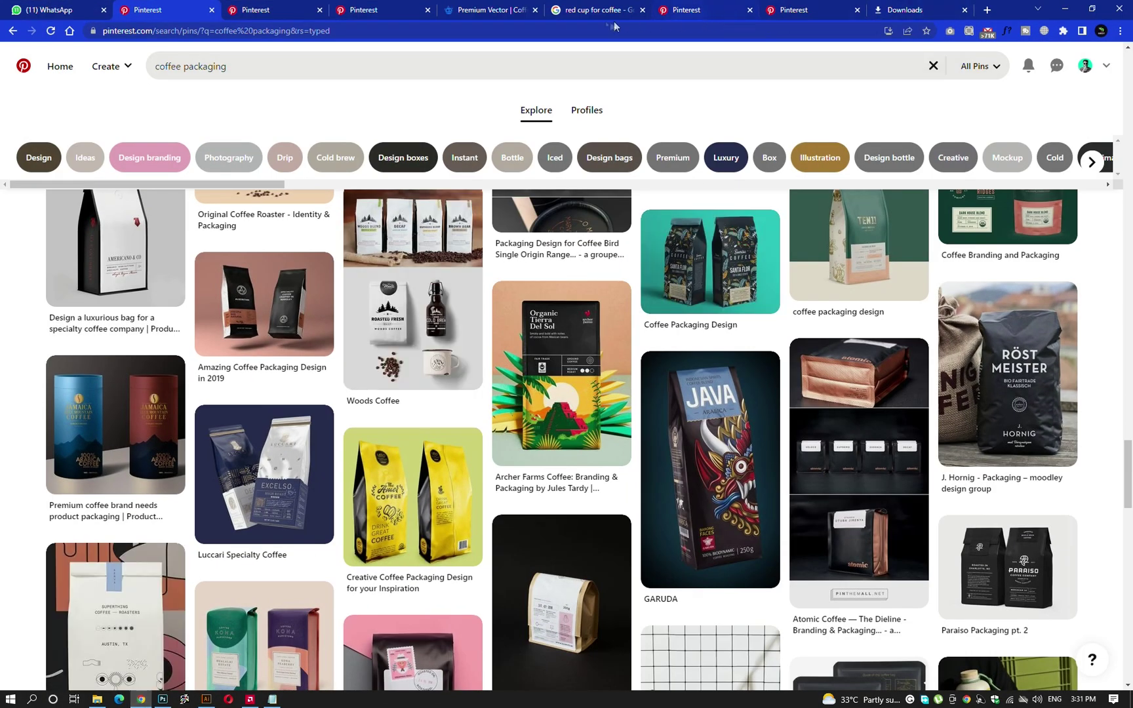
pyautogui.click(492, 10)
pyautogui.press('super+shift+s')
pyautogui.hotkey('alt', 'Tab')
pyautogui.moveTo(334, 139)
pyautogui.mouseDown()
pyautogui.moveTo(455, 304)
pyautogui.moveTo(813, 247)
pyautogui.mouseUp()
pyautogui.hotkey('ctrl', 'v')
pyautogui.click(589, 253)
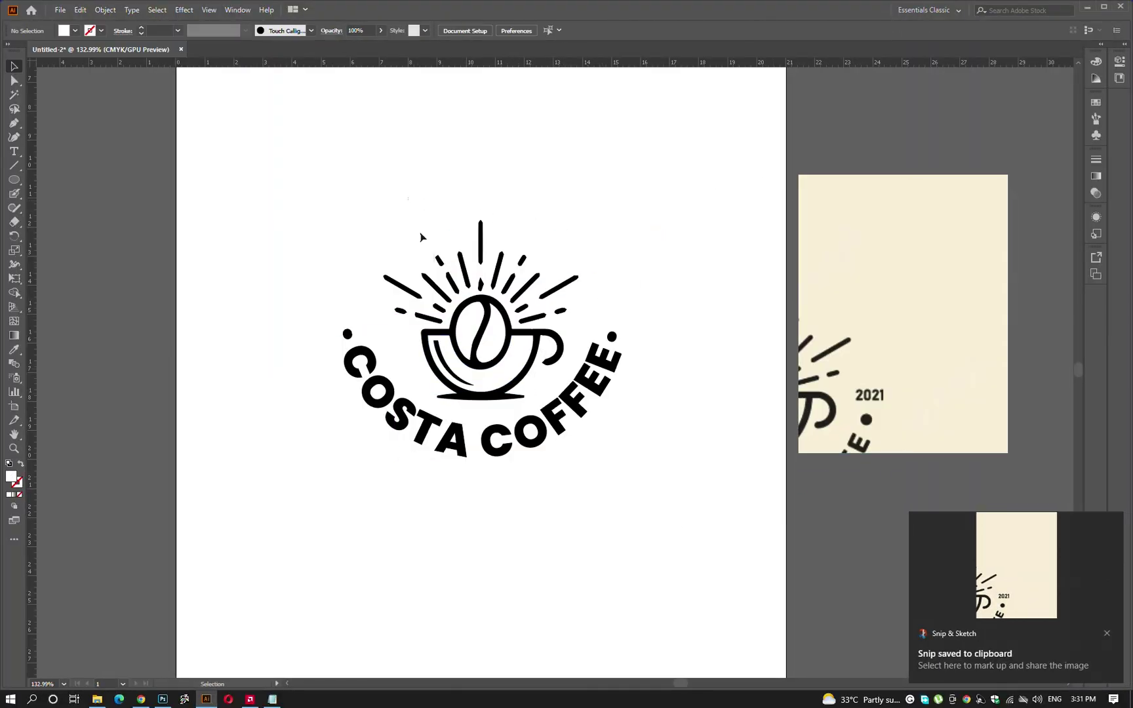
# Select the logo and cup and recentre the logo in view.
pyautogui.moveTo(421, 238); pyautogui.dragTo(607, 487)
pyautogui.click(286, 161)
pyautogui.scroll(3, 475, 319)
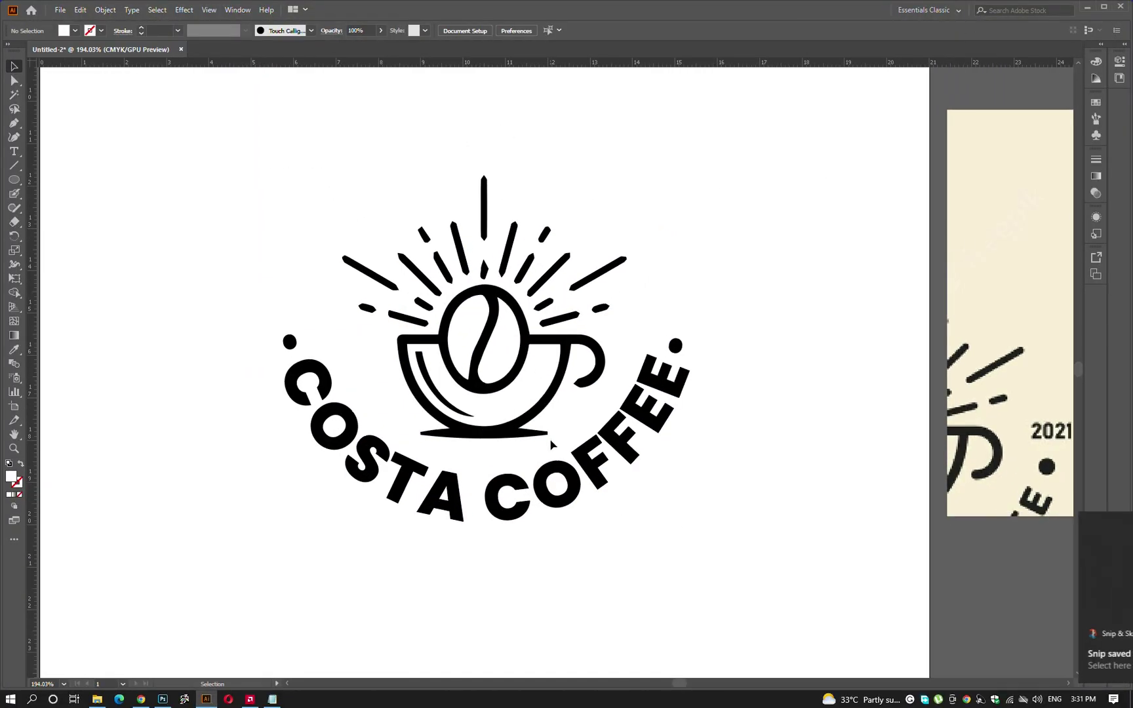
pyautogui.click(555, 393)
pyautogui.moveTo(524, 348); pyautogui.dragTo(489, 384)
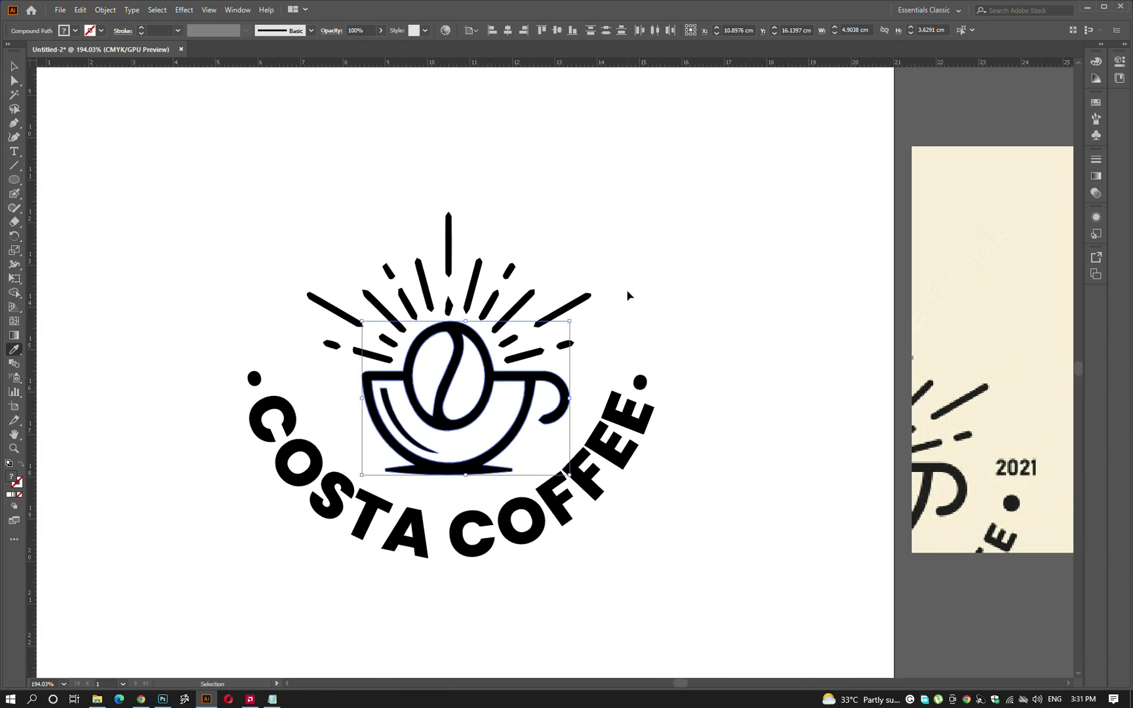
# Try applying the reference cream to the rays, cup and dots, then undo it.
pyautogui.moveTo(246, 198); pyautogui.dragTo(604, 476)
pyautogui.press('i')
pyautogui.click(994, 315)
pyautogui.press('v')
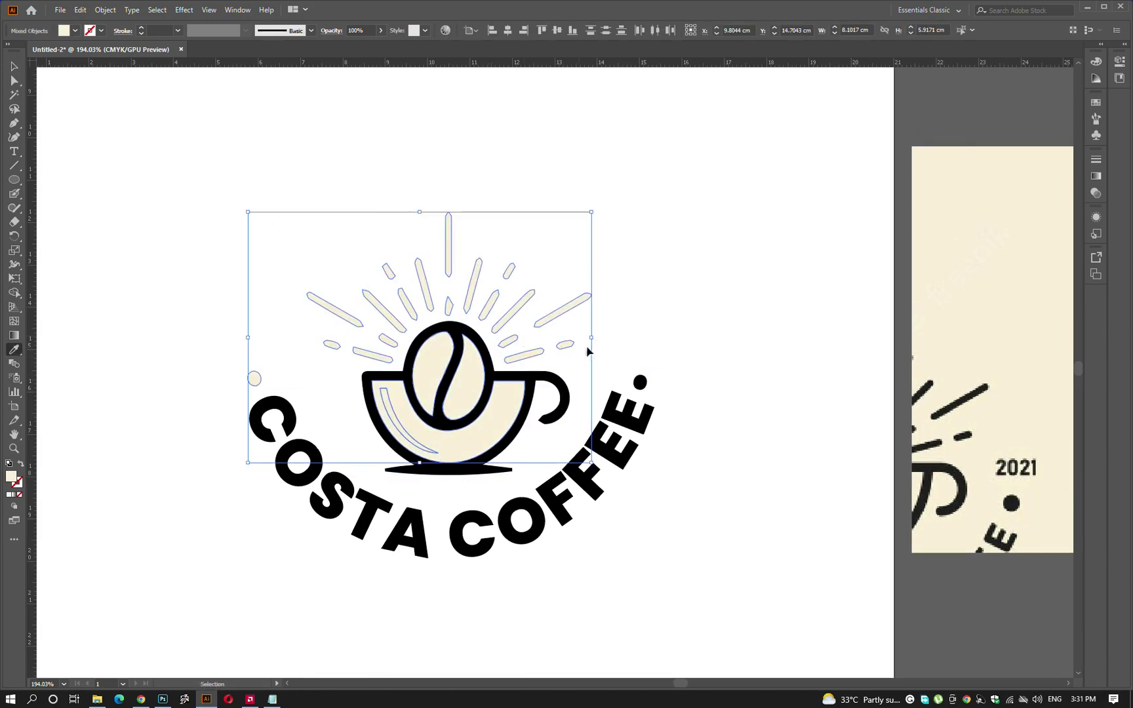
pyautogui.hotkey('ctrl', 'z')
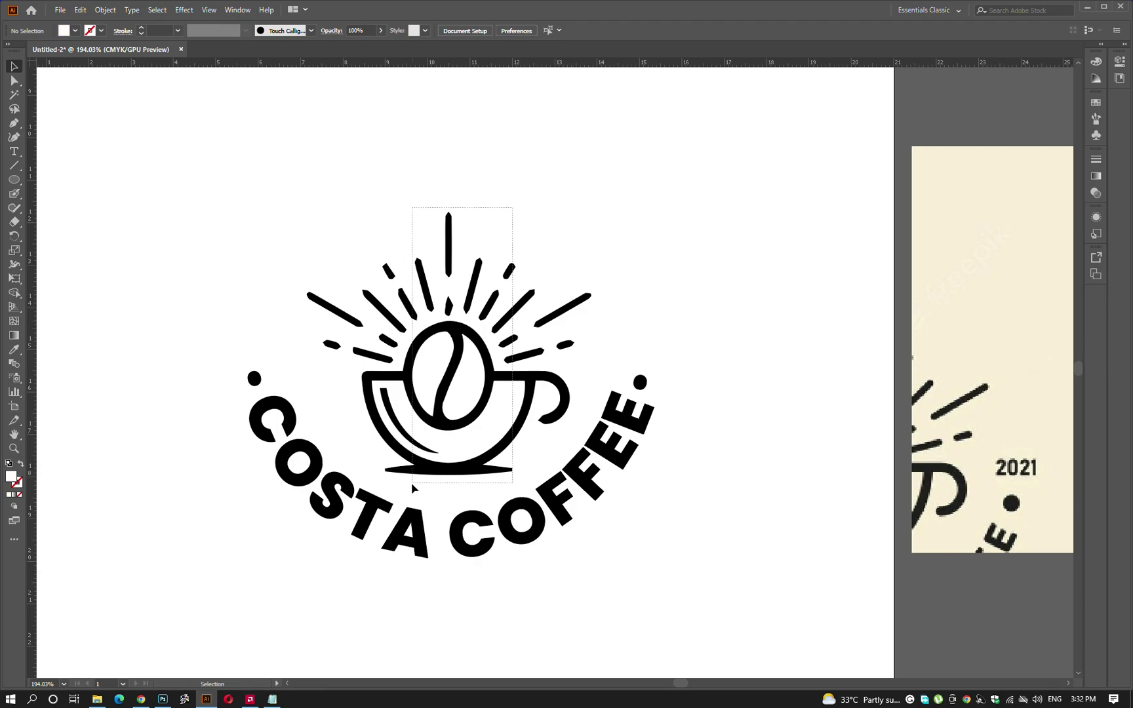
pyautogui.press('v')
pyautogui.click(336, 194)
# Colour the rays, cup and top dots cream sampled from the reference.
pyautogui.moveTo(304, 172); pyautogui.dragTo(595, 478)
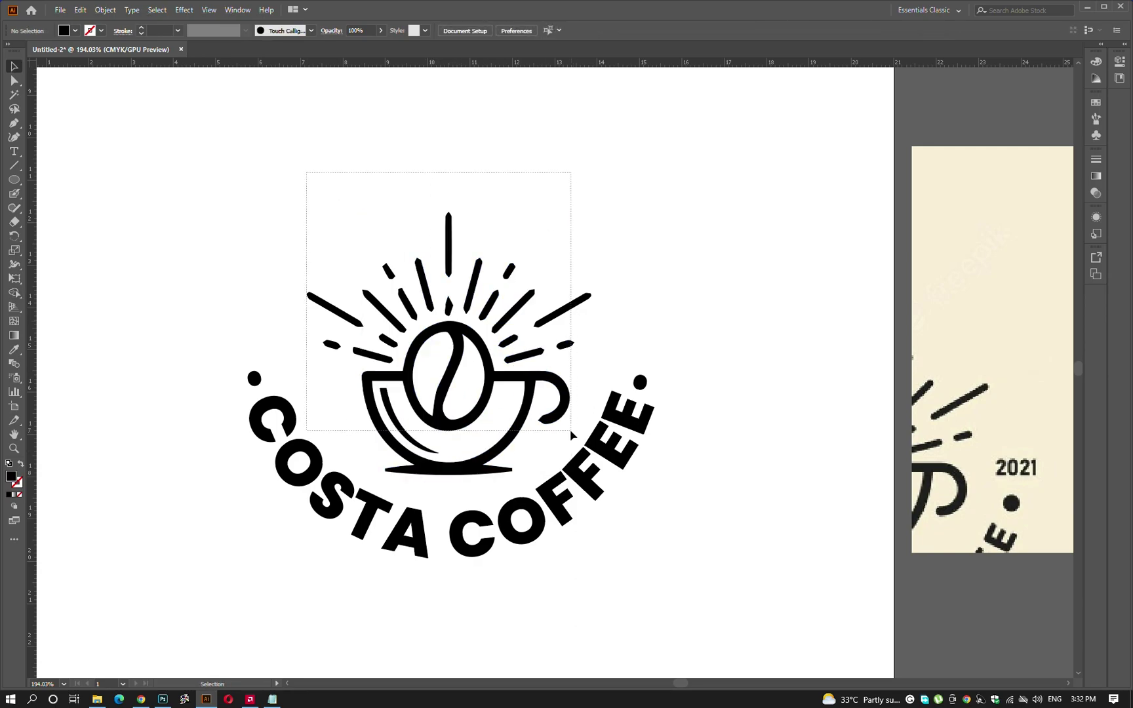
pyautogui.press('i')
pyautogui.click(994, 315)
pyautogui.hotkey('ctrl', 'shift', 'a')
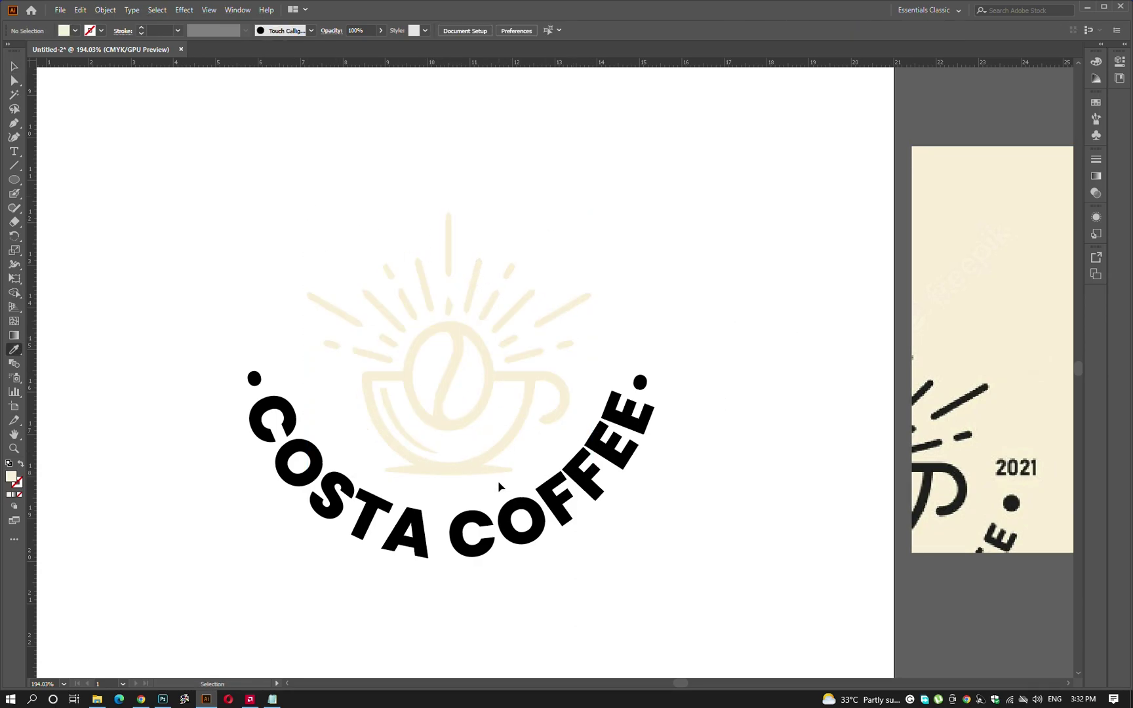
# Fill the cup graphic and COSTA COFFEE lettering with white.
pyautogui.keyDown('ctrl'); pyautogui.click(544, 416); pyautogui.keyUp('ctrl')
pyautogui.press('Delete')
pyautogui.keyDown('ctrl'); pyautogui.click(636, 426); pyautogui.keyUp('ctrl')
pyautogui.hotkey('ctrl', 'z')
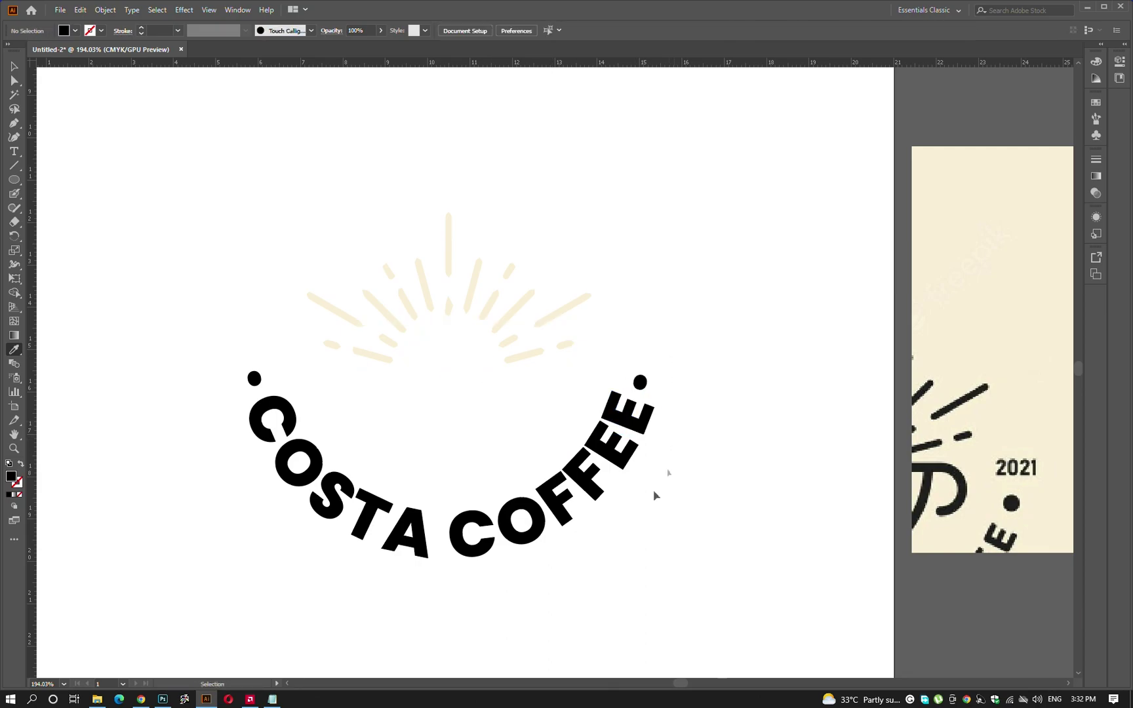
pyautogui.hotkey('ctrl', 'z')
pyautogui.hotkey('ctrl', 'z')
pyautogui.press('Delete')
pyautogui.keyDown('ctrl'); pyautogui.click(621, 416); pyautogui.keyUp('ctrl')
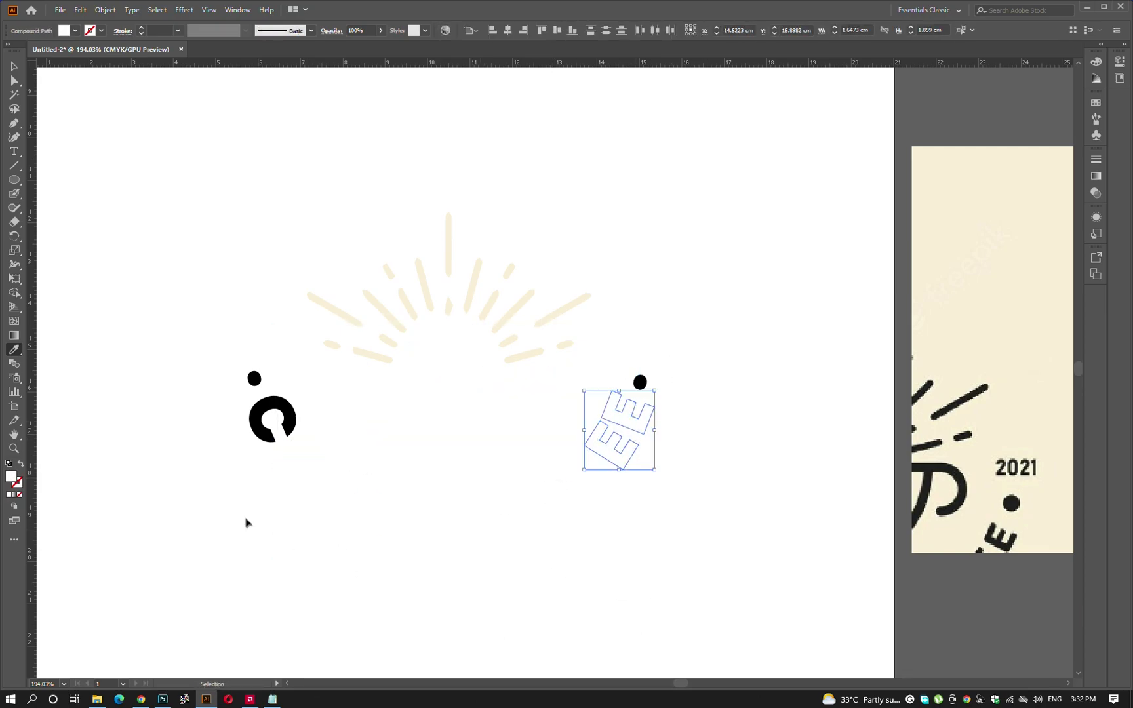
pyautogui.press('Delete')
# Give the left and right end dots the cream colour.
pyautogui.keyDown('ctrl'); pyautogui.click(272, 419); pyautogui.keyUp('ctrl')
pyautogui.press('Delete')
pyautogui.keyDown('ctrl'); pyautogui.click(255, 378); pyautogui.keyUp('ctrl')
pyautogui.keyDown('ctrl'); pyautogui.keyDown('shift'); pyautogui.click(640, 382); pyautogui.keyUp('shift'); pyautogui.keyUp('ctrl')
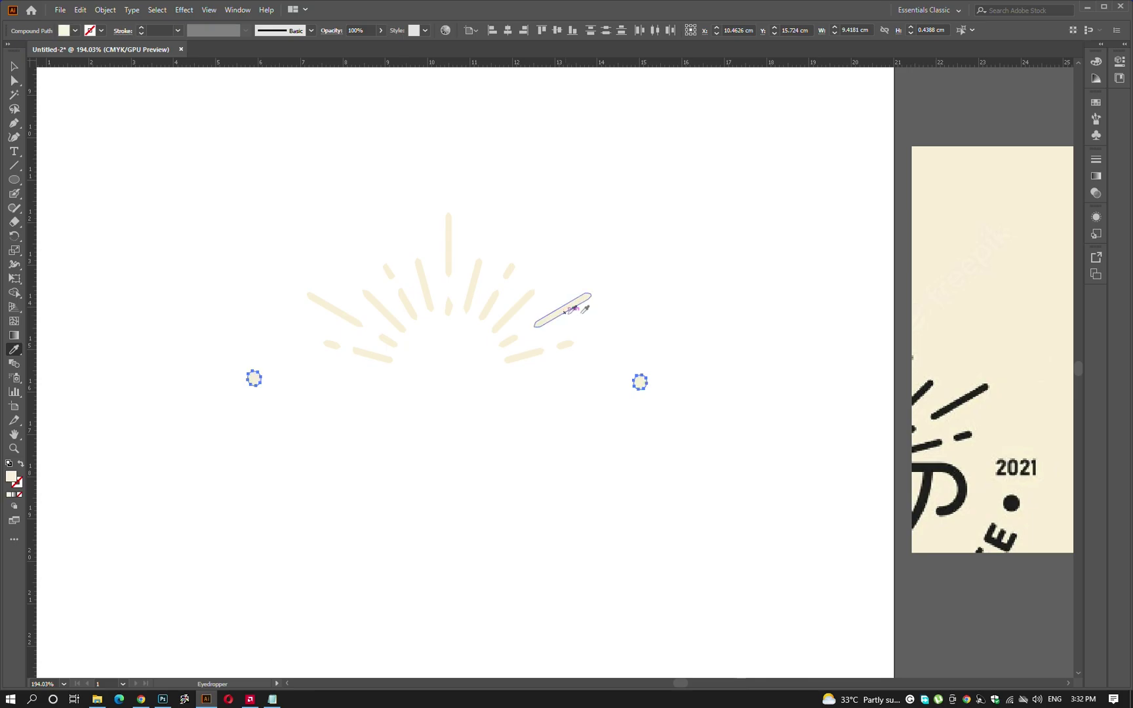
pyautogui.click(570, 304)
# Select and copy the whole finished logo.
pyautogui.press('v')
pyautogui.moveTo(716, 207); pyautogui.dragTo(197, 615)
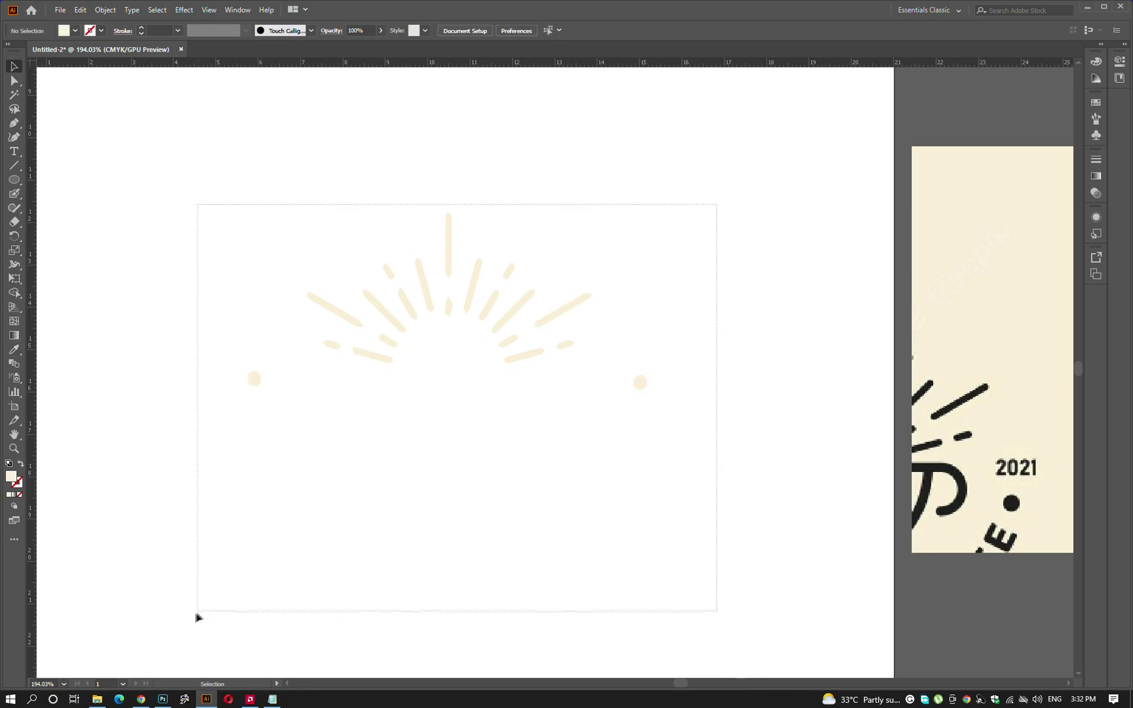
pyautogui.click(172, 702)
# Check the 1040 × 1645 px label's image size in inches.
pyautogui.hotkey('ctrl', 'alt', 'i')
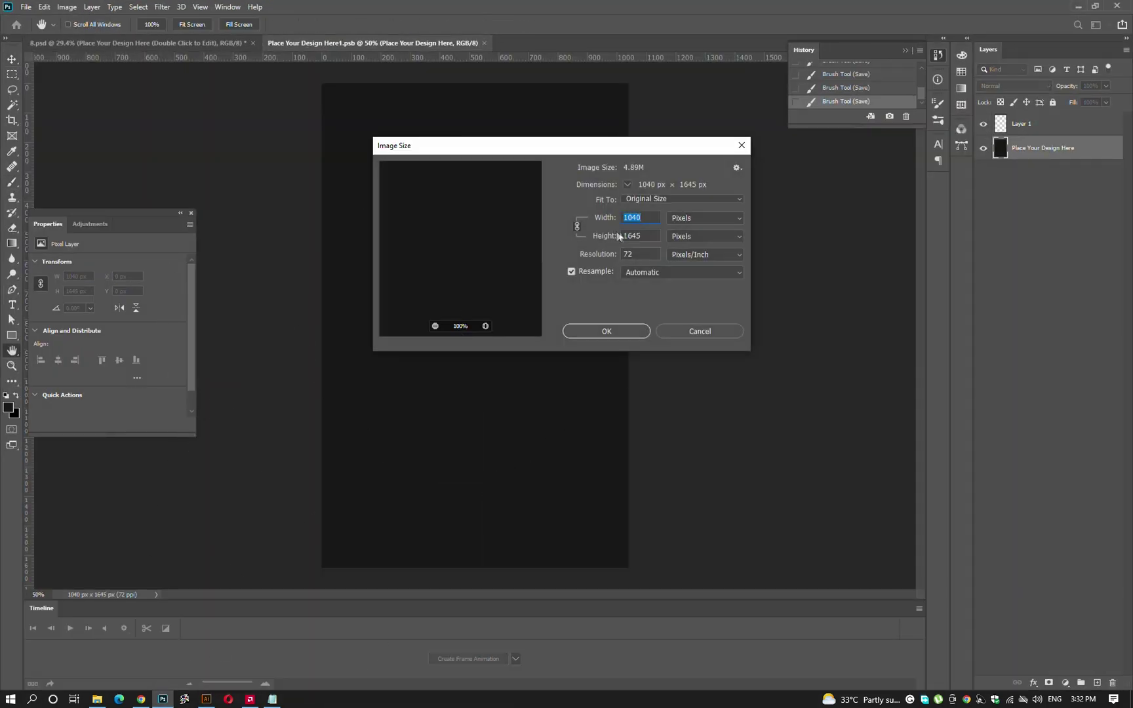
pyautogui.click(687, 218)
pyautogui.click(686, 249)
pyautogui.press('Return')
# Paste the logo as a smart object and move it toward the label top.
pyautogui.hotkey('ctrl', 'v')
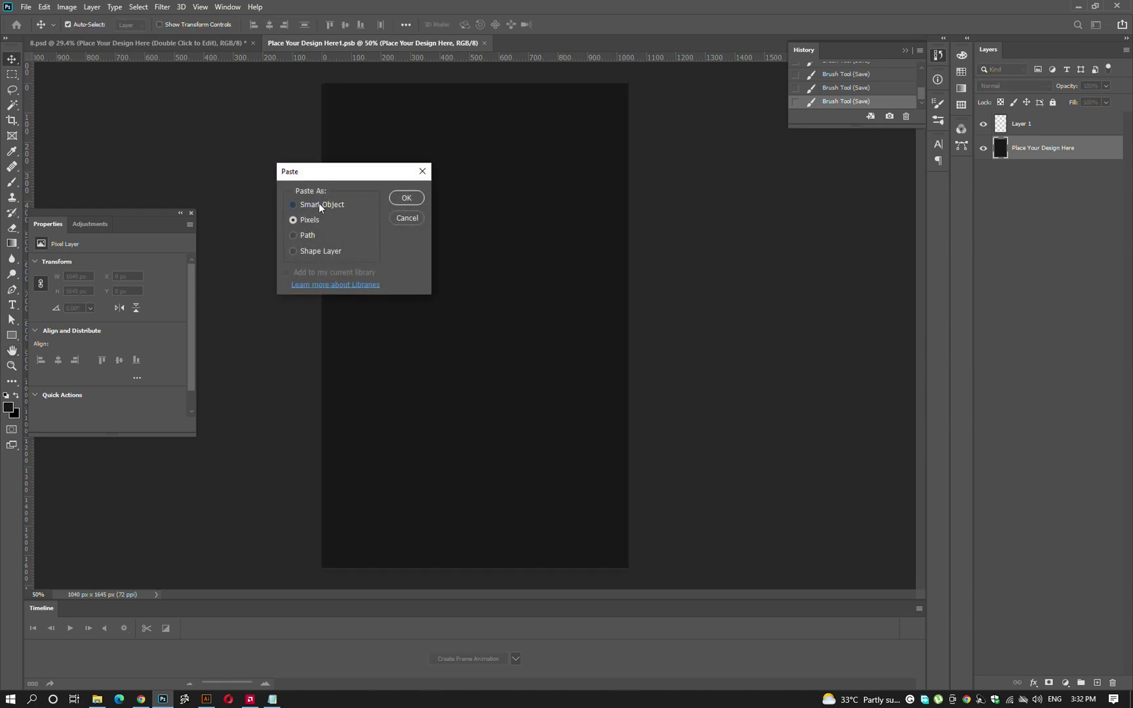
pyautogui.click(320, 204)
pyautogui.press('Return')
pyautogui.moveTo(481, 324); pyautogui.dragTo(497, 170)
pyautogui.press('Return')
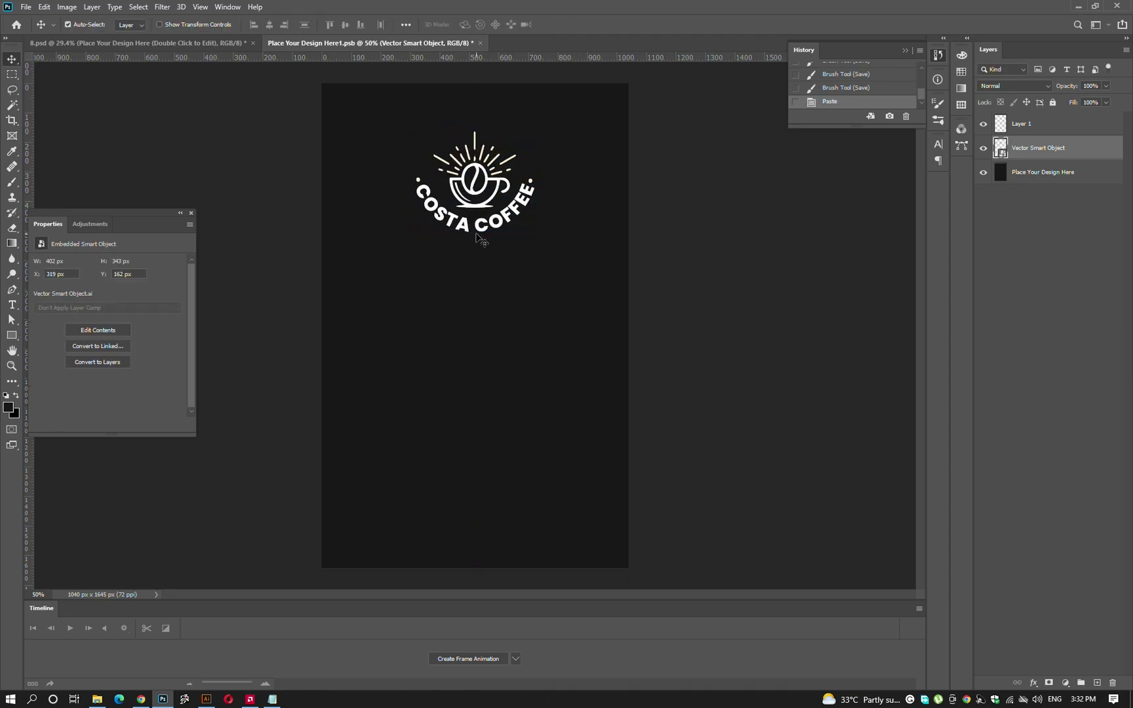
pyautogui.hotkey('ctrl', '-')
# Scale the logo up, centre it near the top, and zoom back to 50%.
pyautogui.hotkey('ctrl', 't')
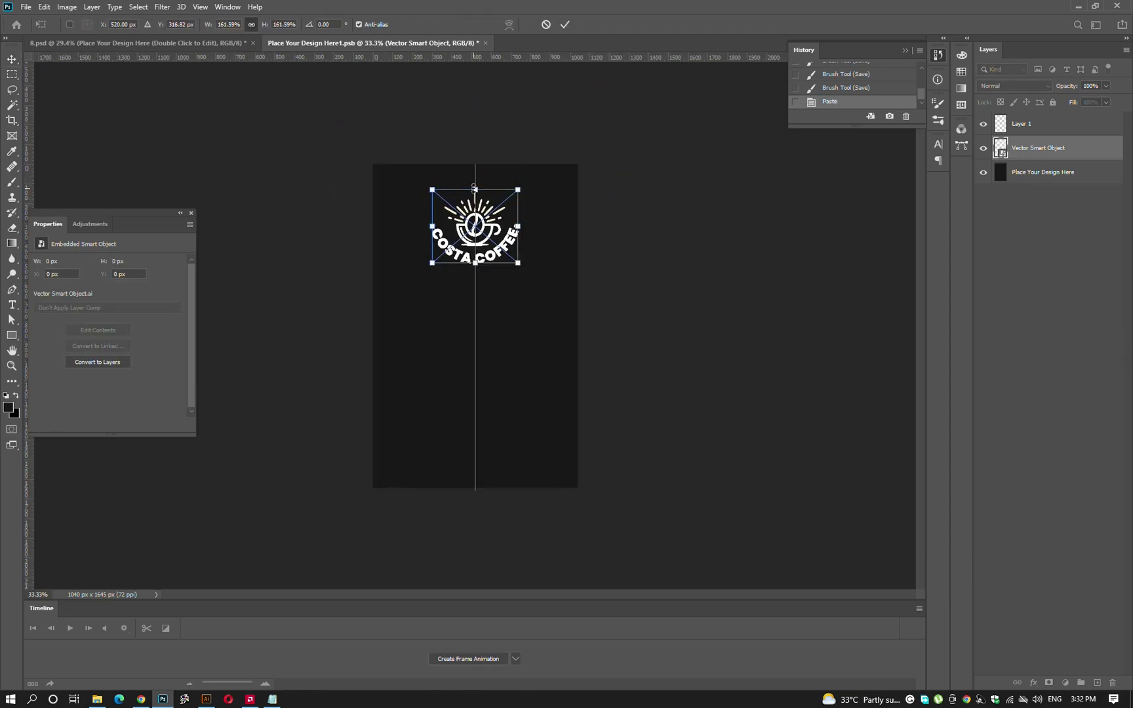
pyautogui.moveTo(474, 188); pyautogui.dragTo(474, 172)
pyautogui.scroll(2, 505, 209)
pyautogui.press('Return')
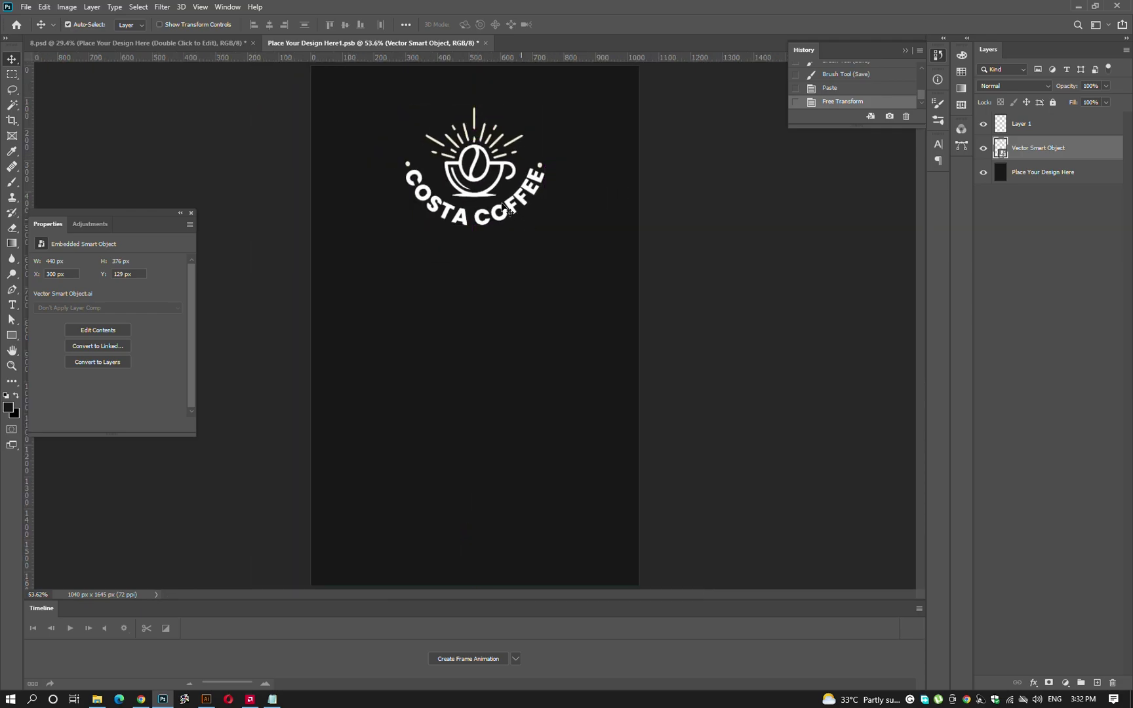
pyautogui.hotkey('ctrl', '-')
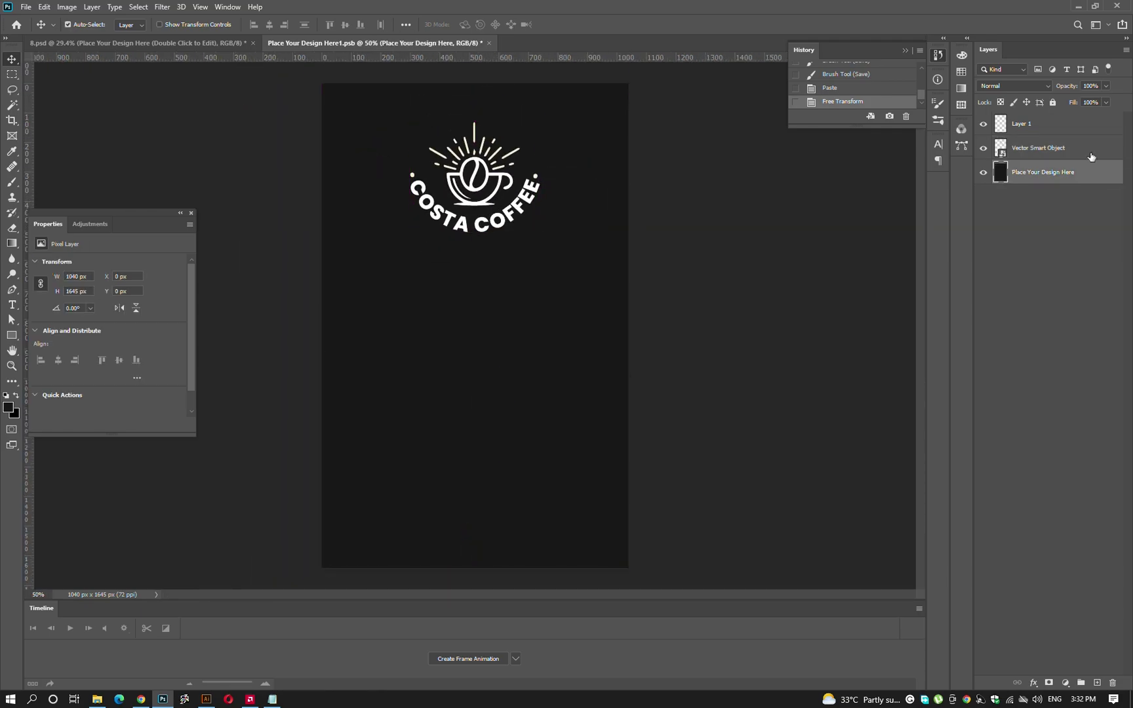
# Add a new layer under the logo and set the brush to the logo's cream.
pyautogui.click(1042, 172)
pyautogui.hotkey('ctrl', 'shift', 'alt', 'n')
pyautogui.press('b')
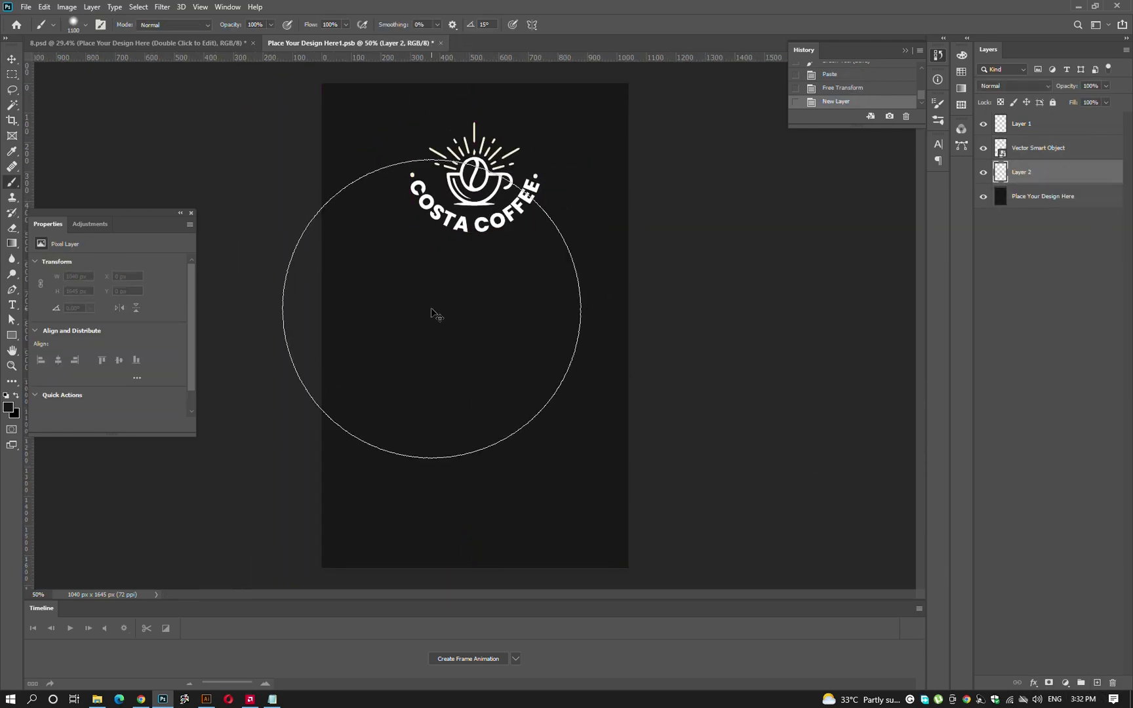
pyautogui.click(9, 409)
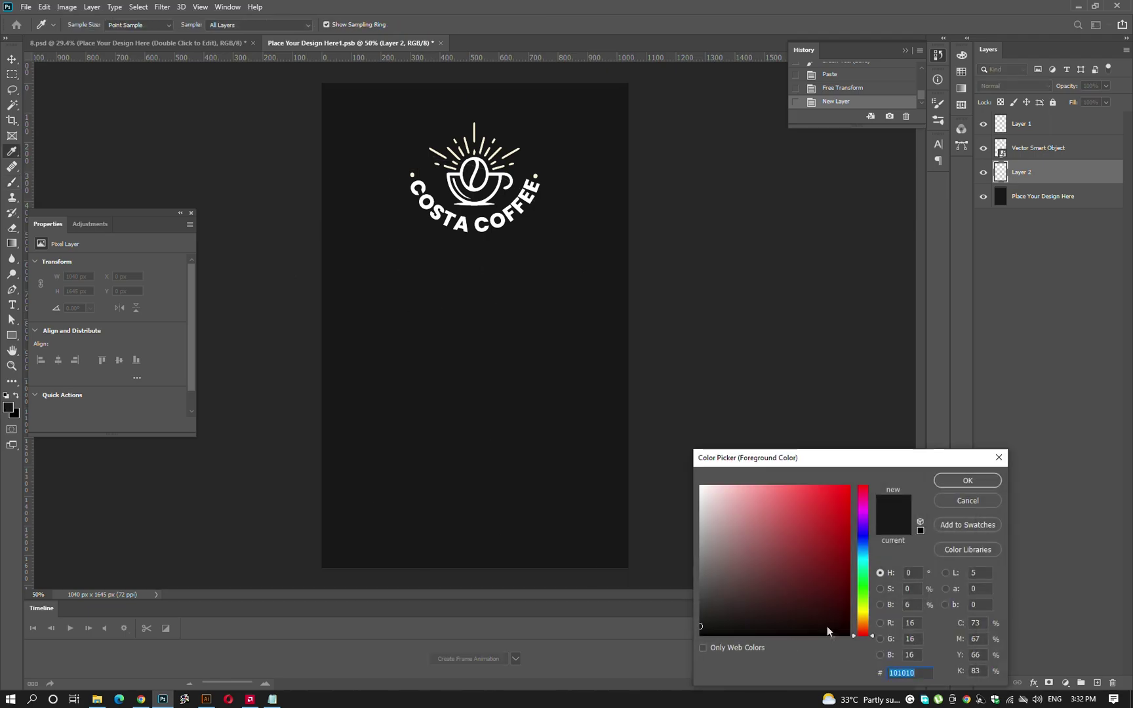
pyautogui.click(477, 128)
pyautogui.press('Return')
# Paint a soft glow behind the logo and save the label.
pyautogui.click(468, 172)
pyautogui.click(467, 172)
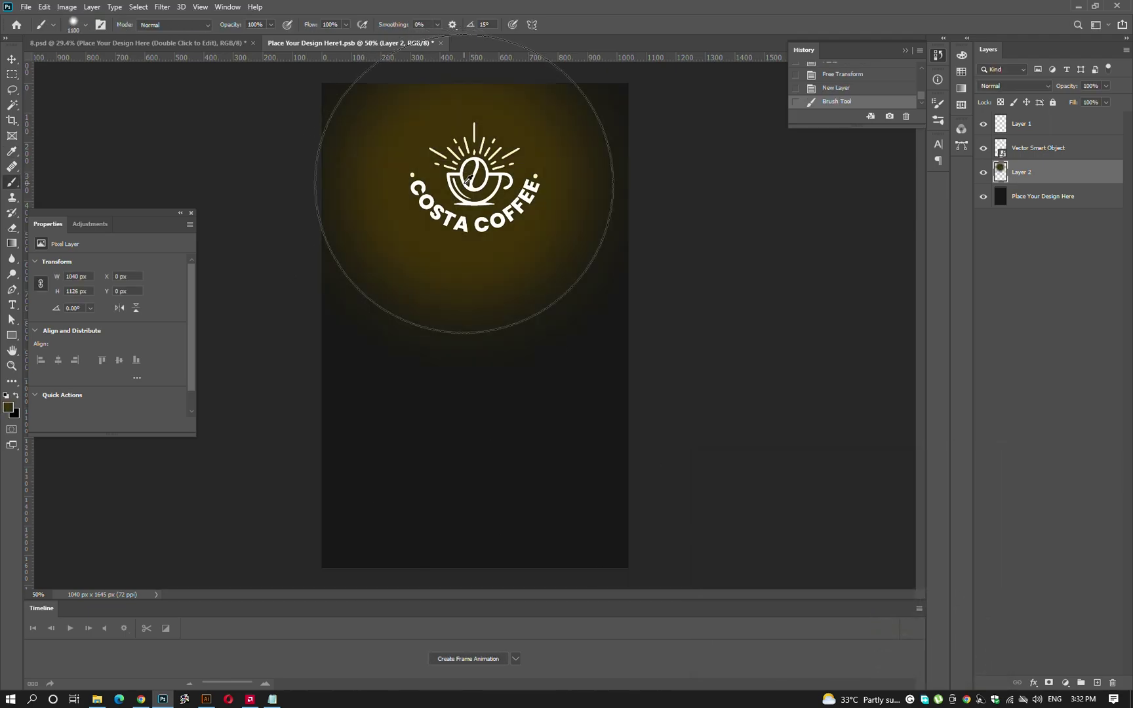
pyautogui.hotkey('ctrl', 'z')
pyautogui.hotkey('ctrl', 'z')
pyautogui.hotkey('ctrl', 'shift', 'z')
pyautogui.hotkey('ctrl', 'shift', 'z')
pyautogui.hotkey('ctrl', 's')
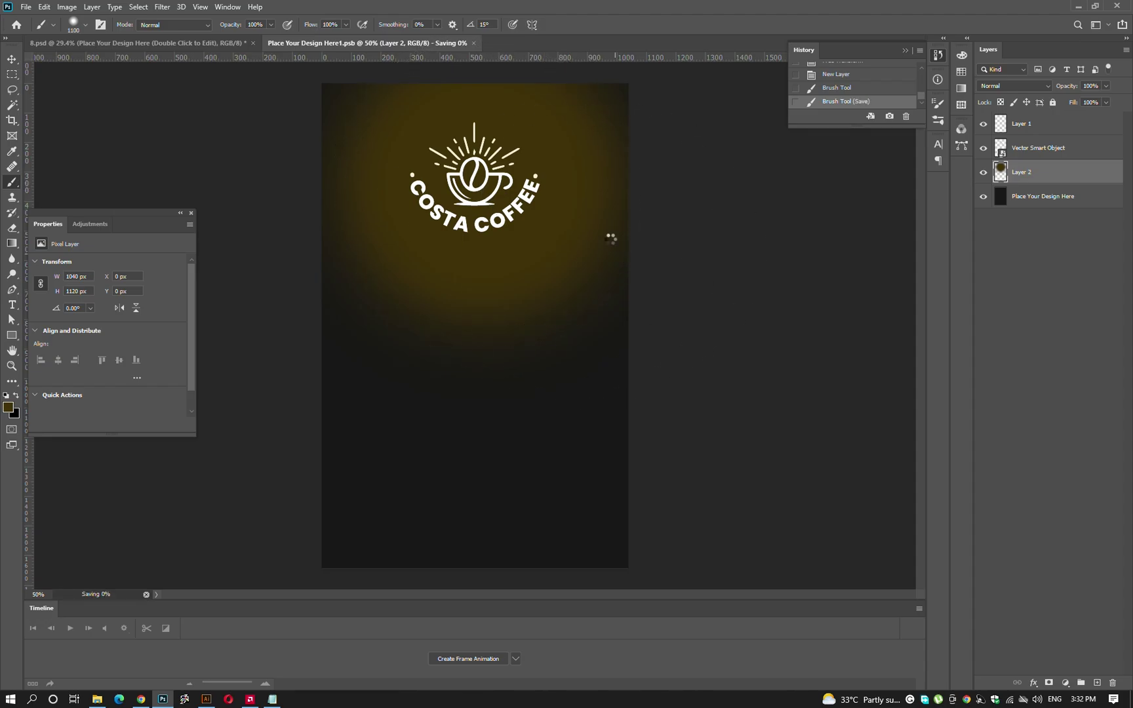
# Move the Costa Coffee logo slightly lower on the label.
pyautogui.click(210, 44)
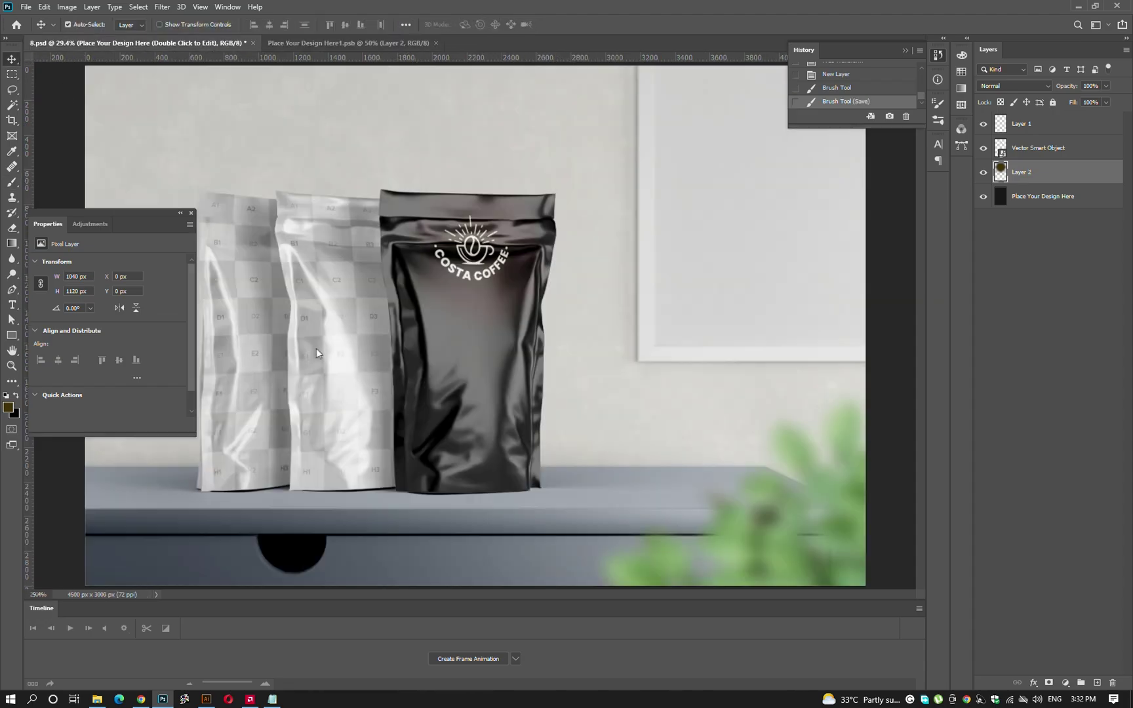
pyautogui.press('v')
pyautogui.hotkey('ctrl', 'Tab')
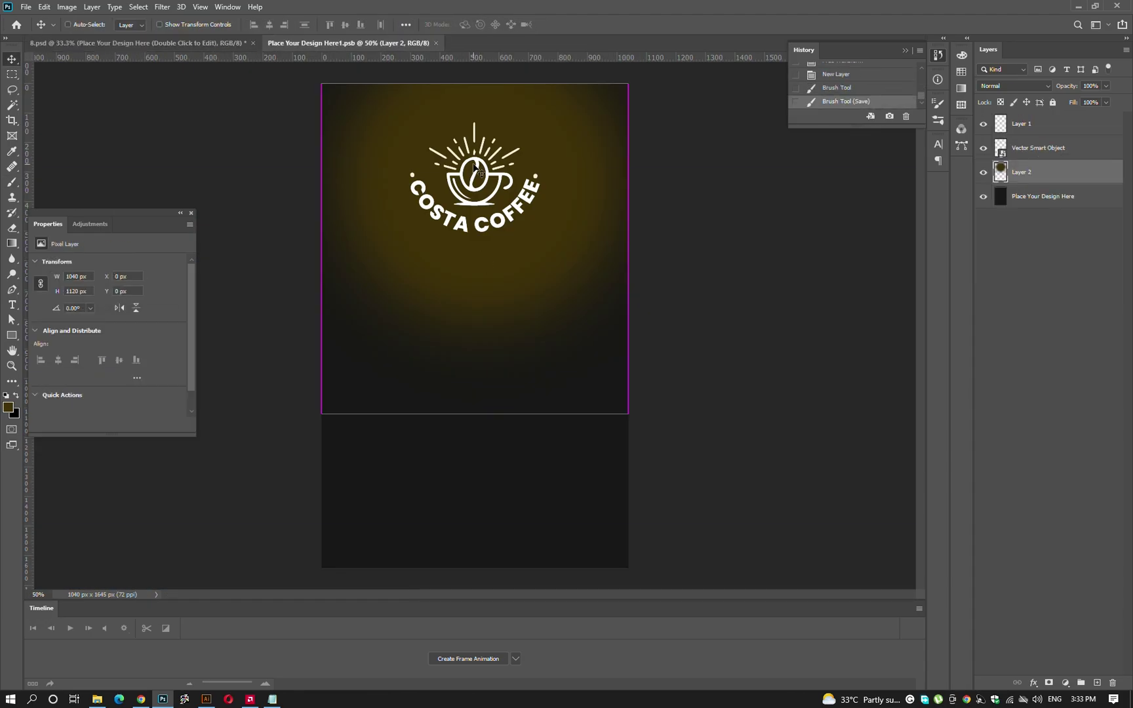
pyautogui.moveTo(479, 200); pyautogui.dragTo(479, 242)
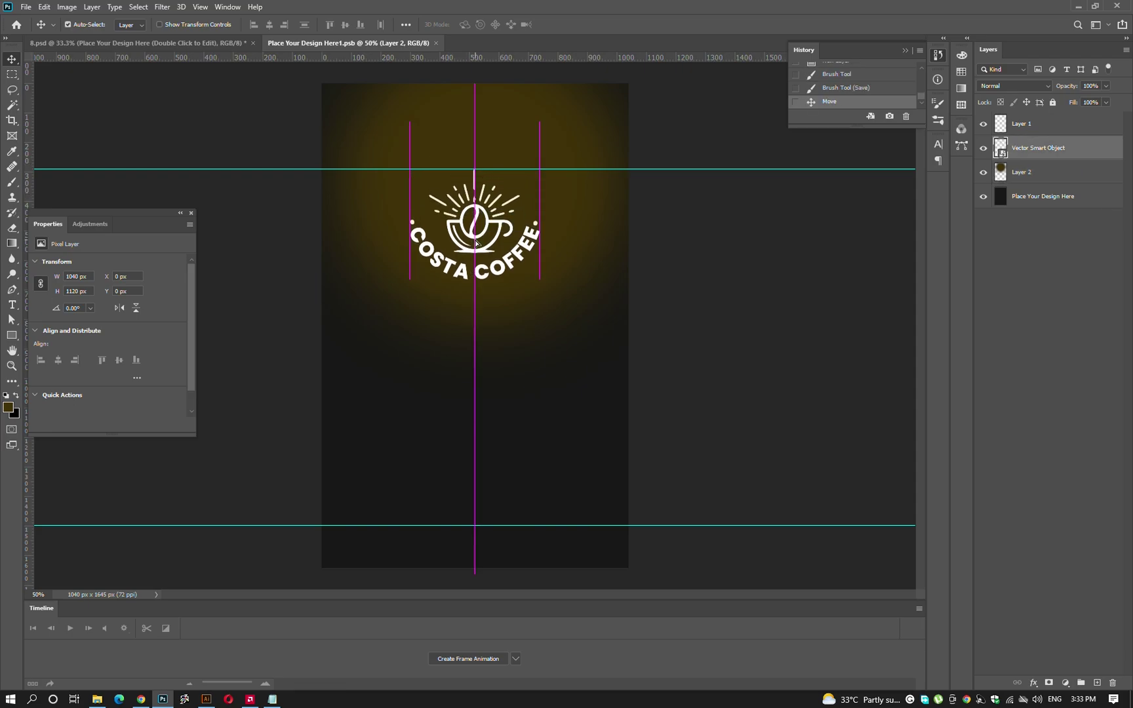
pyautogui.hotkey('ctrl', 't')
pyautogui.press('Return')
# Delete the golden glow layer and brush a deep red 9b0000 glow behind the logo.
pyautogui.hotkey('alt', '[')
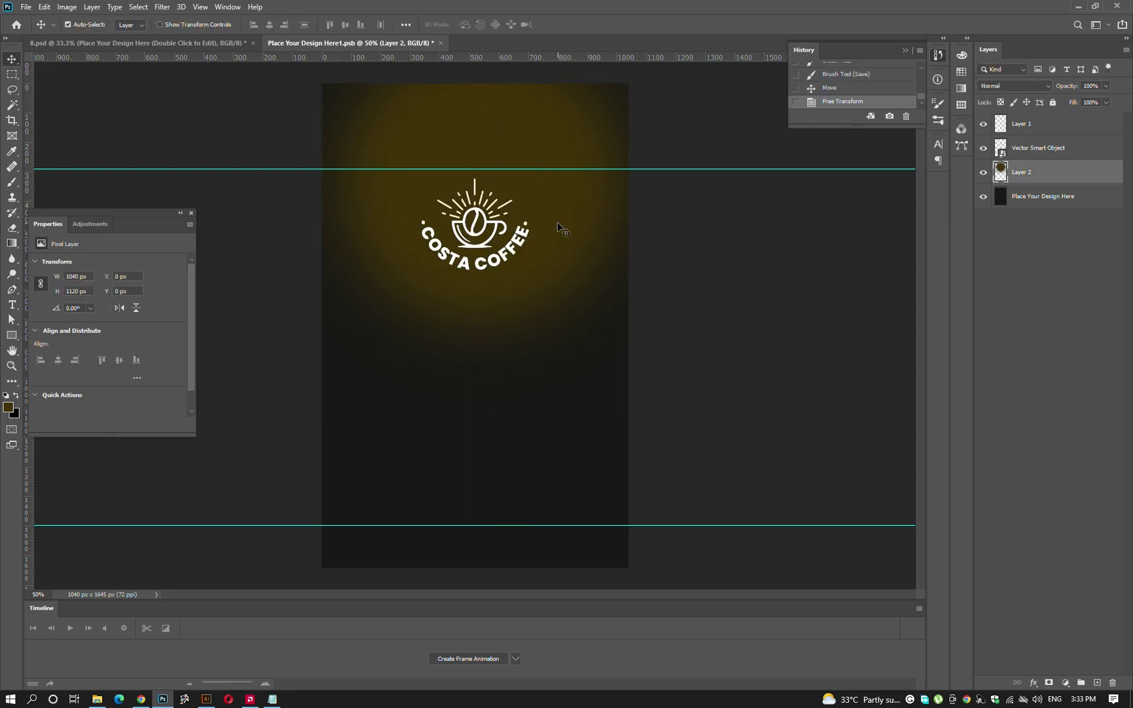
pyautogui.press('Delete')
pyautogui.press('b')
pyautogui.keyDown('alt'); pyautogui.click(465, 205); pyautogui.keyUp('alt')
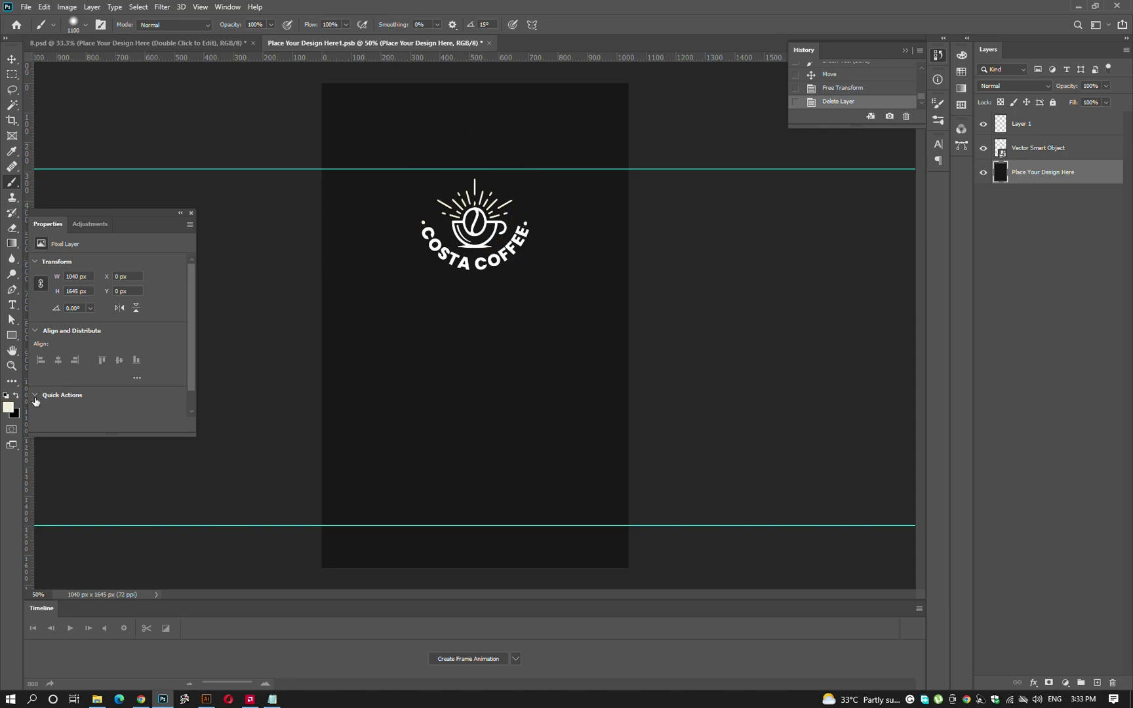
pyautogui.click(8, 408)
pyautogui.moveTo(865, 509); pyautogui.dragTo(865, 485)
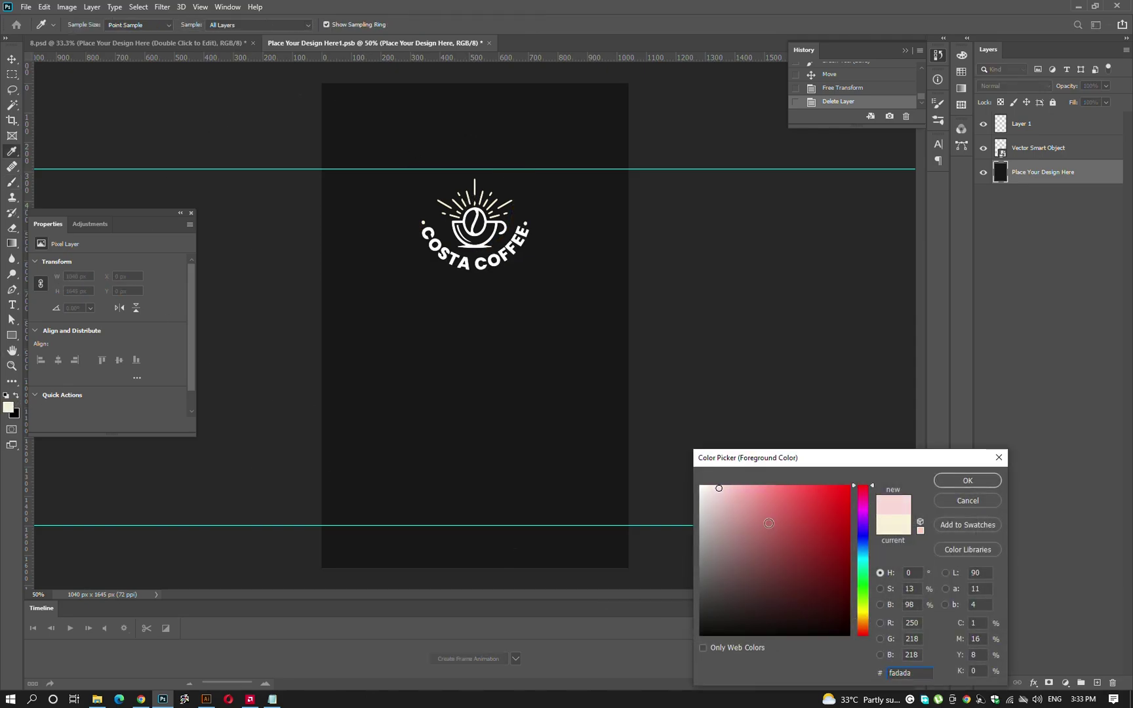
pyautogui.press('Return')
pyautogui.click(475, 236)
pyautogui.hotkey('ctrl', 'z')
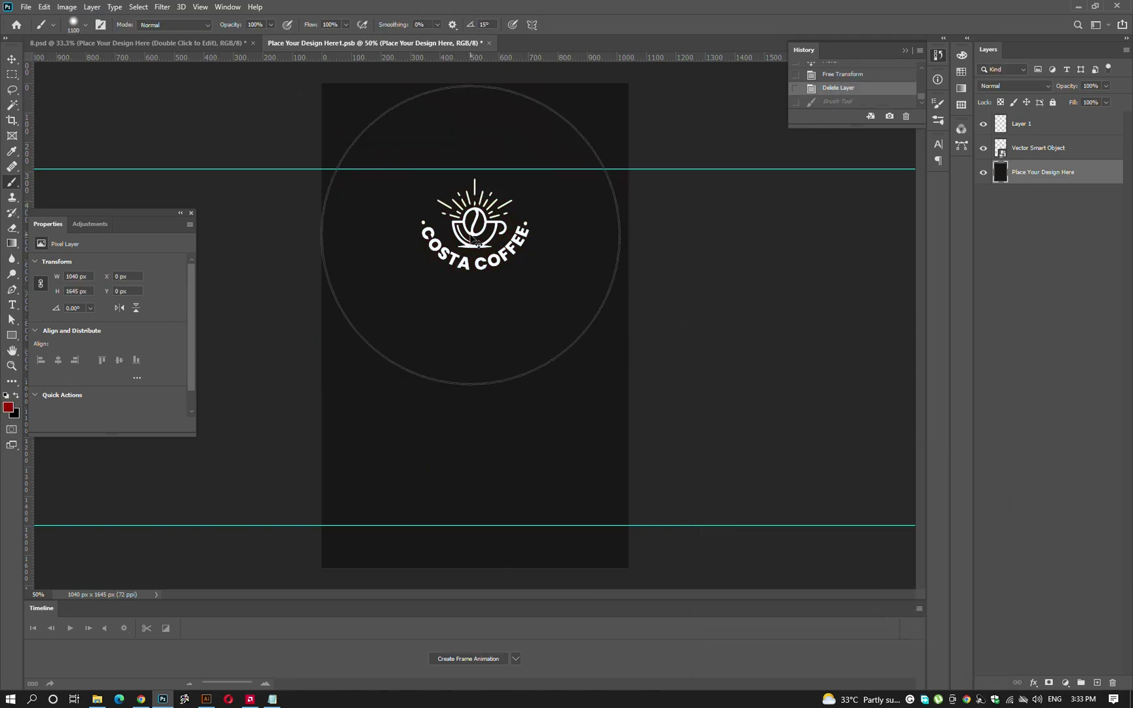
# Save the label and check the red glow on the pouch mockup.
pyautogui.hotkey('ctrl', 'shift', 'z')
pyautogui.click(189, 44)
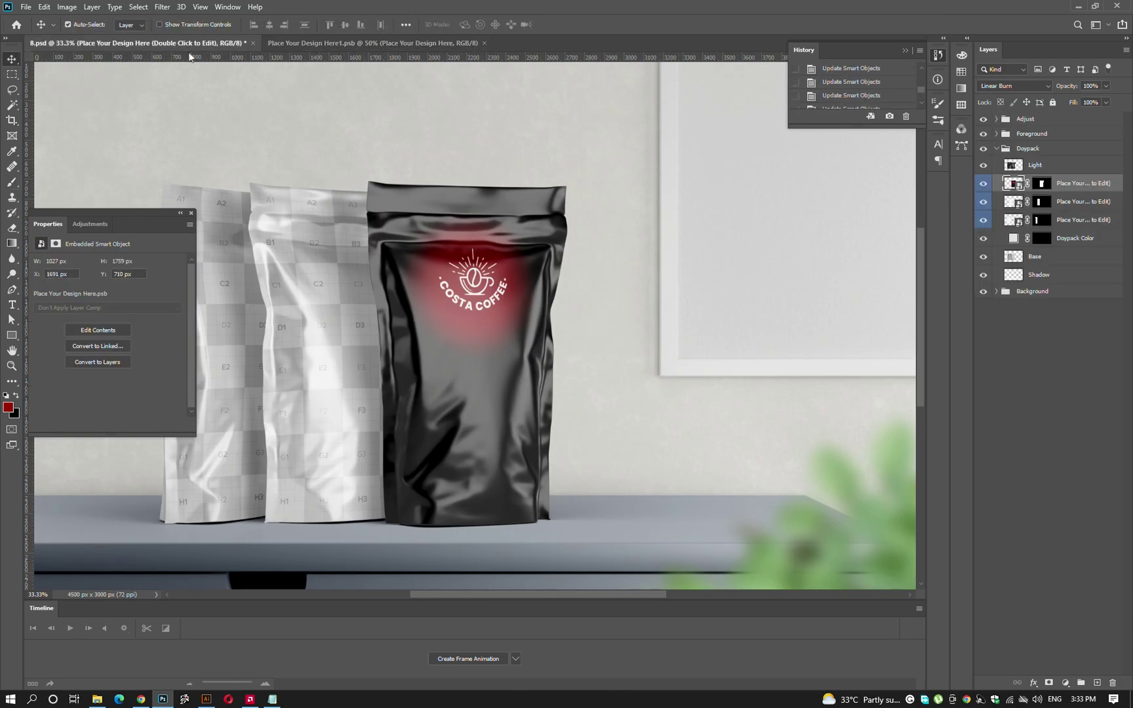
pyautogui.doubleClick(587, 218)
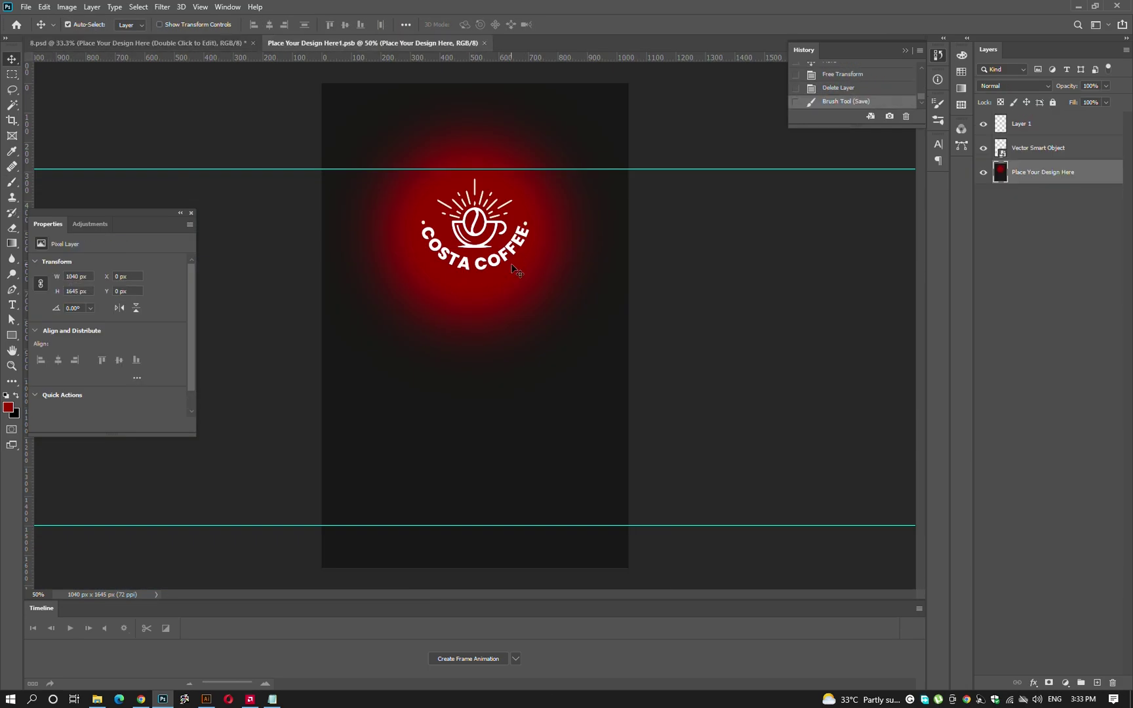
# Duplicate the red glow layer and stretch the copy flat along the label's bottom edge.
pyautogui.moveTo(553, 221)
pyautogui.mouseDown()
pyautogui.moveTo(475, 549)
pyautogui.moveTo(234, 551)
pyautogui.mouseUp()
pyautogui.hotkey('ctrl', 't')
pyautogui.moveTo(882, 520)
pyautogui.mouseDown()
pyautogui.moveTo(765, 430)
pyautogui.moveTo(439, 425)
pyautogui.moveTo(169, 448)
pyautogui.mouseUp()
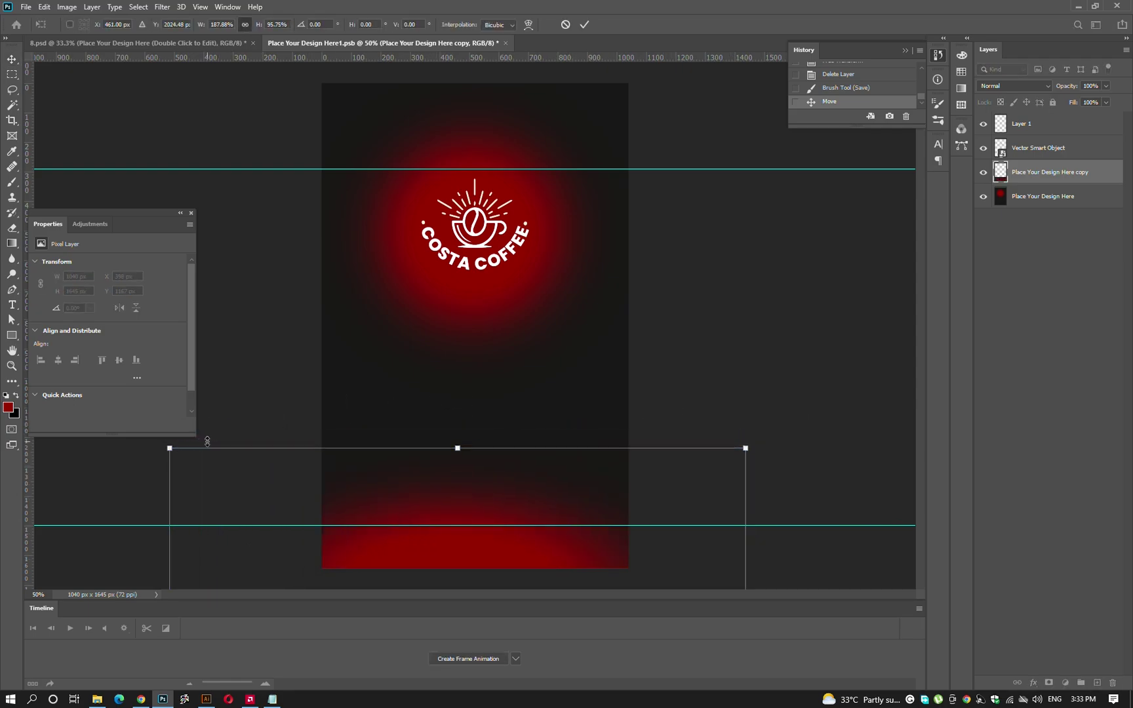
pyautogui.press('Return')
pyautogui.hotkey('ctrl', 't')
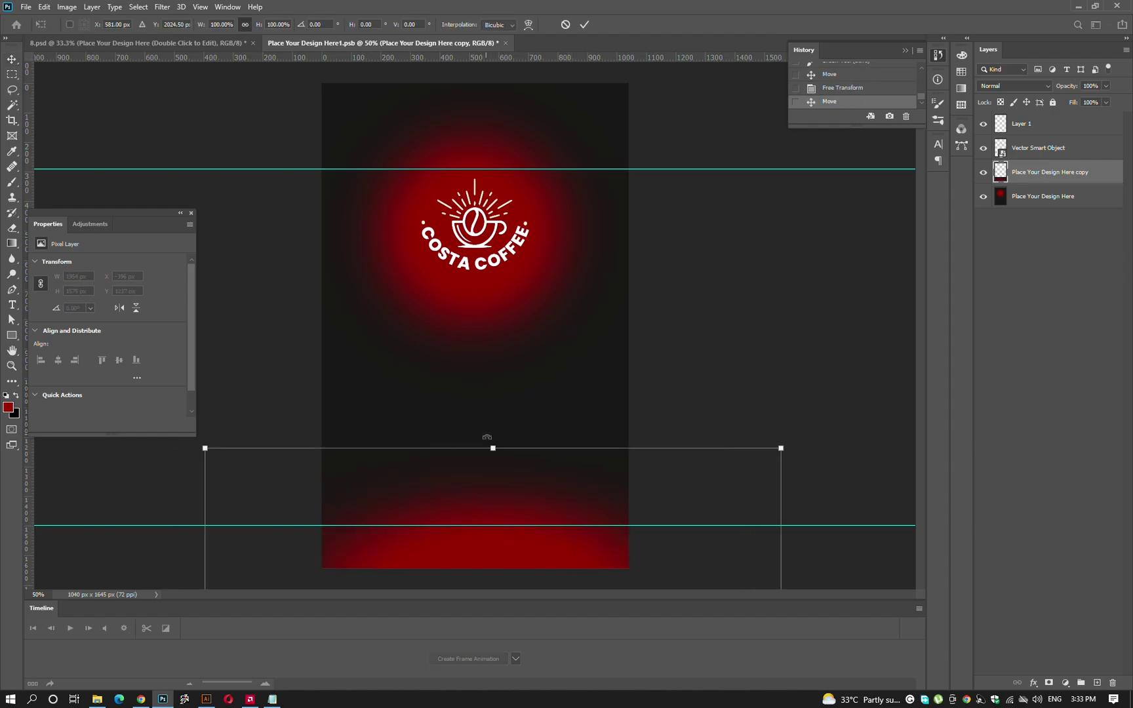
pyautogui.moveTo(493, 448); pyautogui.dragTo(505, 491)
pyautogui.press('Return')
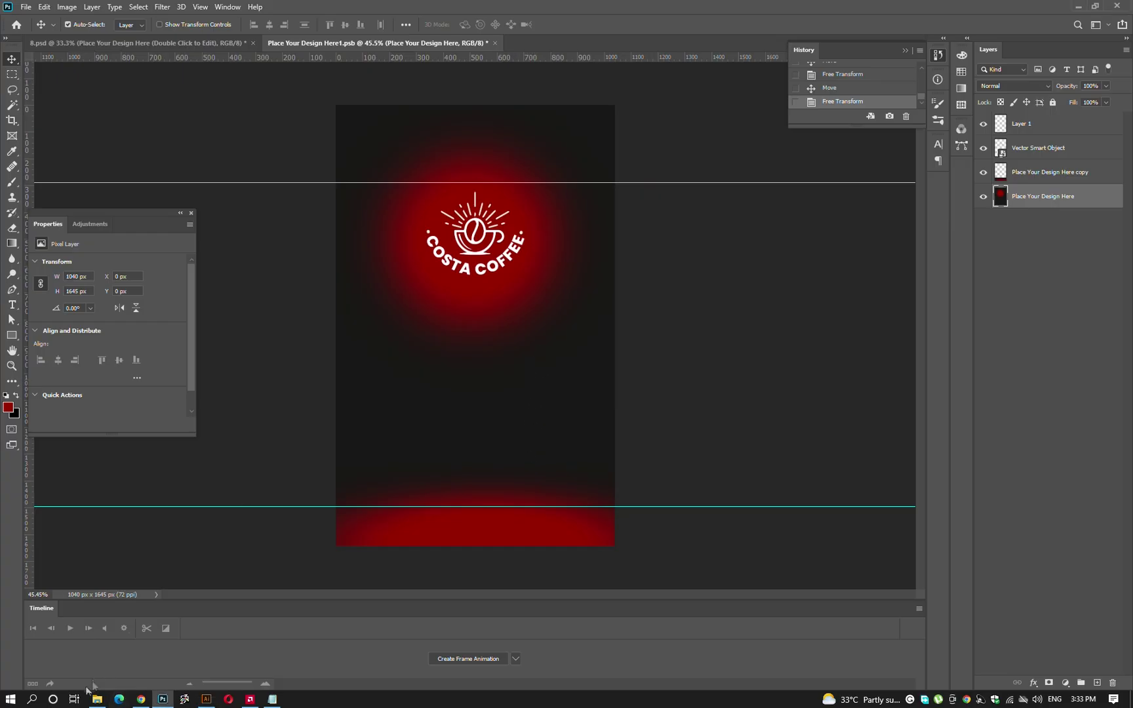
pyautogui.click(140, 699)
# Search Google in a new tab for 'coffee red cup'.
pyautogui.hotkey('ctrl', 't')
pyautogui.write('red co')
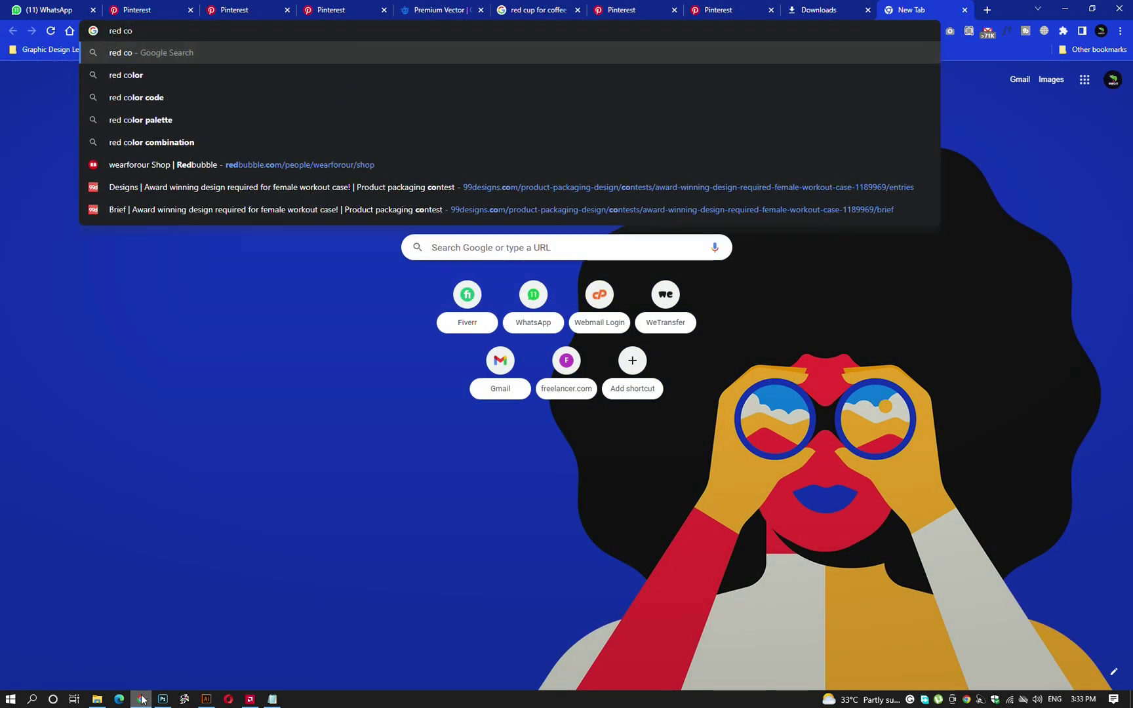
pyautogui.press('BackSpace')
pyautogui.press('BackSpace')
pyautogui.press('BackSpace')
pyautogui.press('BackSpace')
pyautogui.press('BackSpace')
pyautogui.press('BackSpace')
pyautogui.write('co')
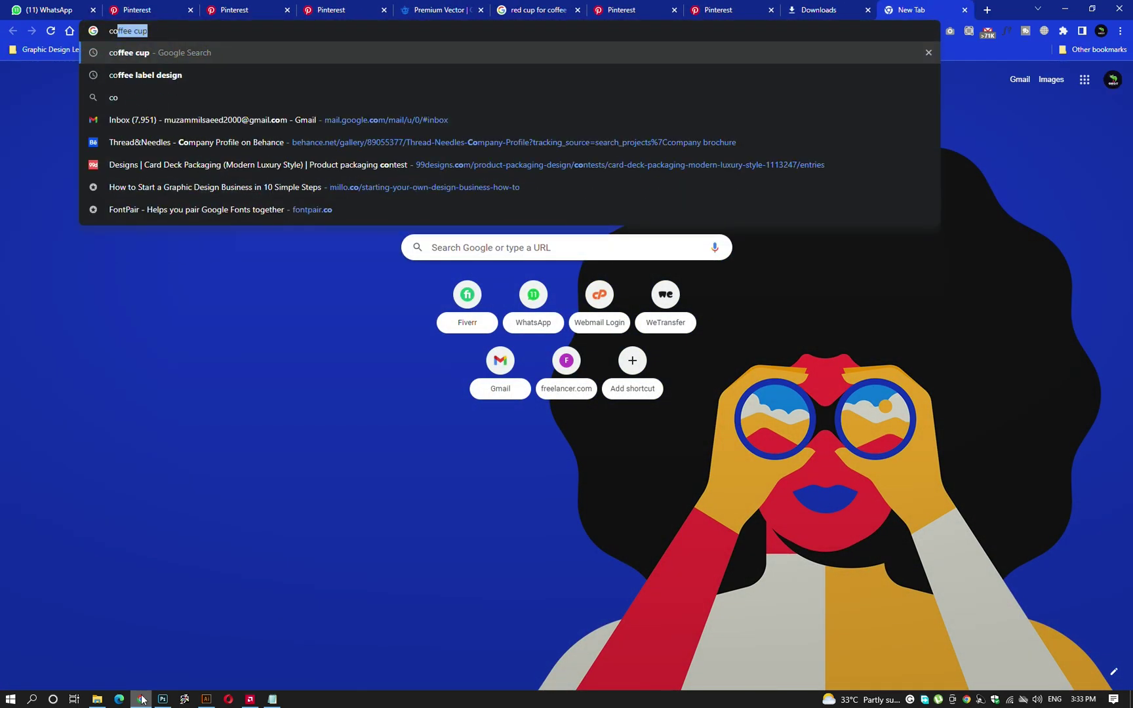
pyautogui.write('ffee red cup')
pyautogui.press('Left')
pyautogui.press('Left')
pyautogui.press('Left')
pyautogui.write('red')
pyautogui.press('Return')
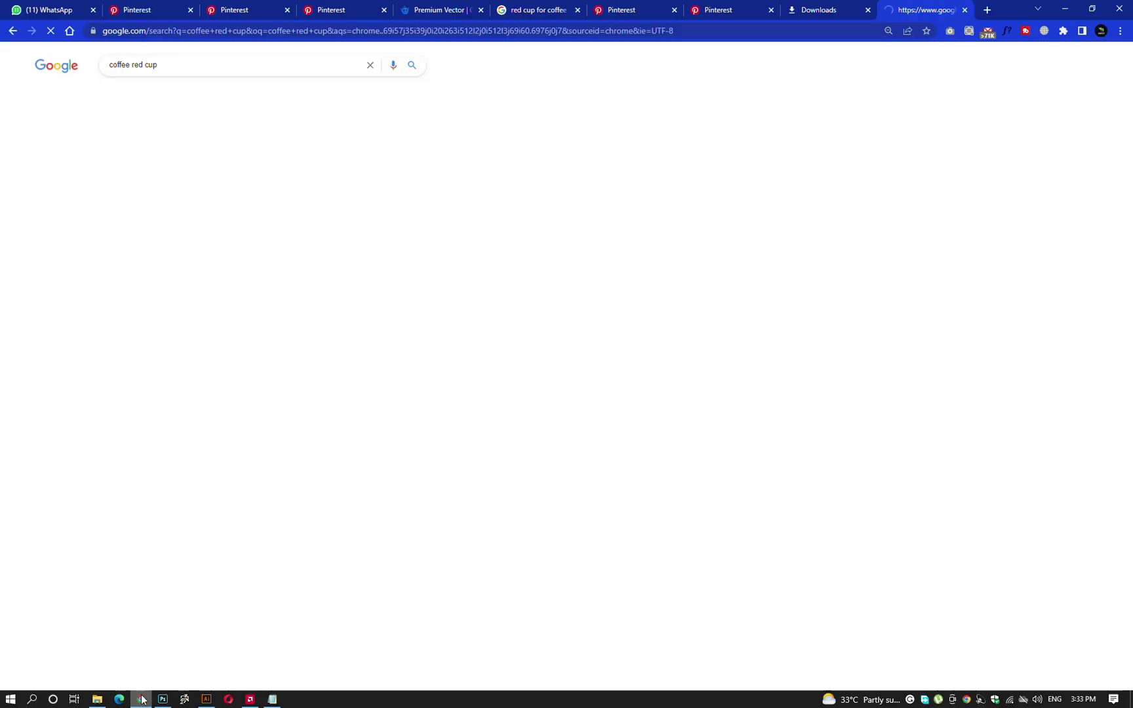
# In image results, save the red cup-on-saucer picture as a PNG.
pyautogui.click(158, 96)
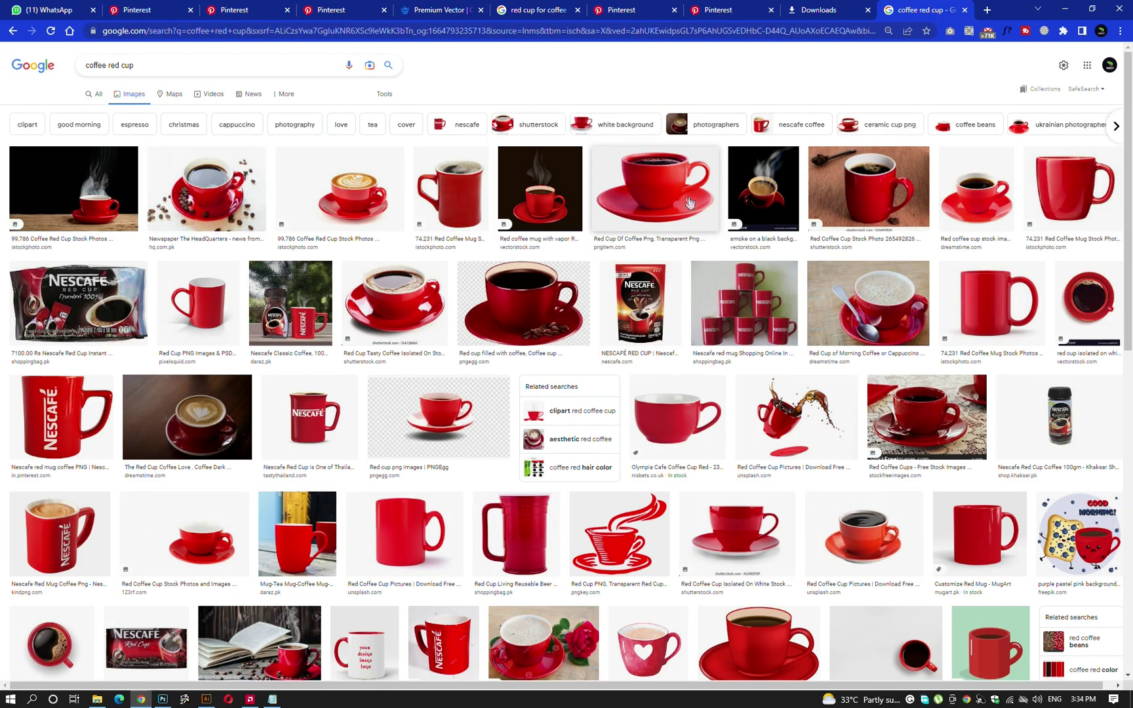
pyautogui.click(689, 202)
pyautogui.rightClick(978, 266)
pyautogui.click(1000, 332)
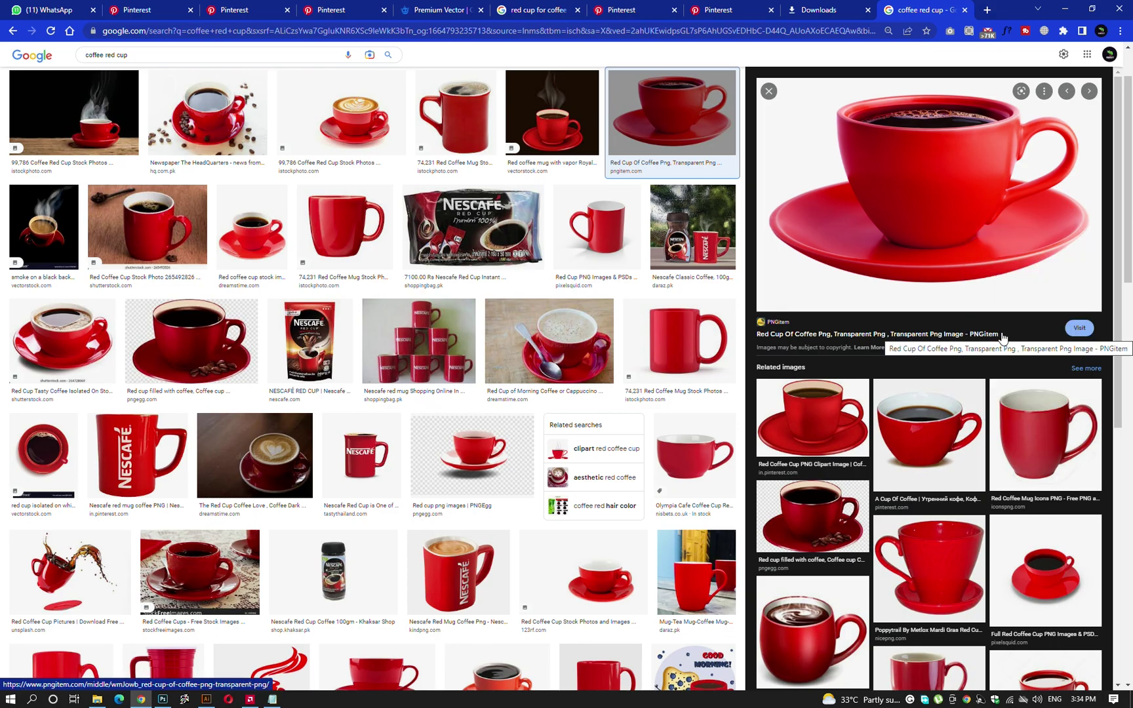
pyautogui.press('Return')
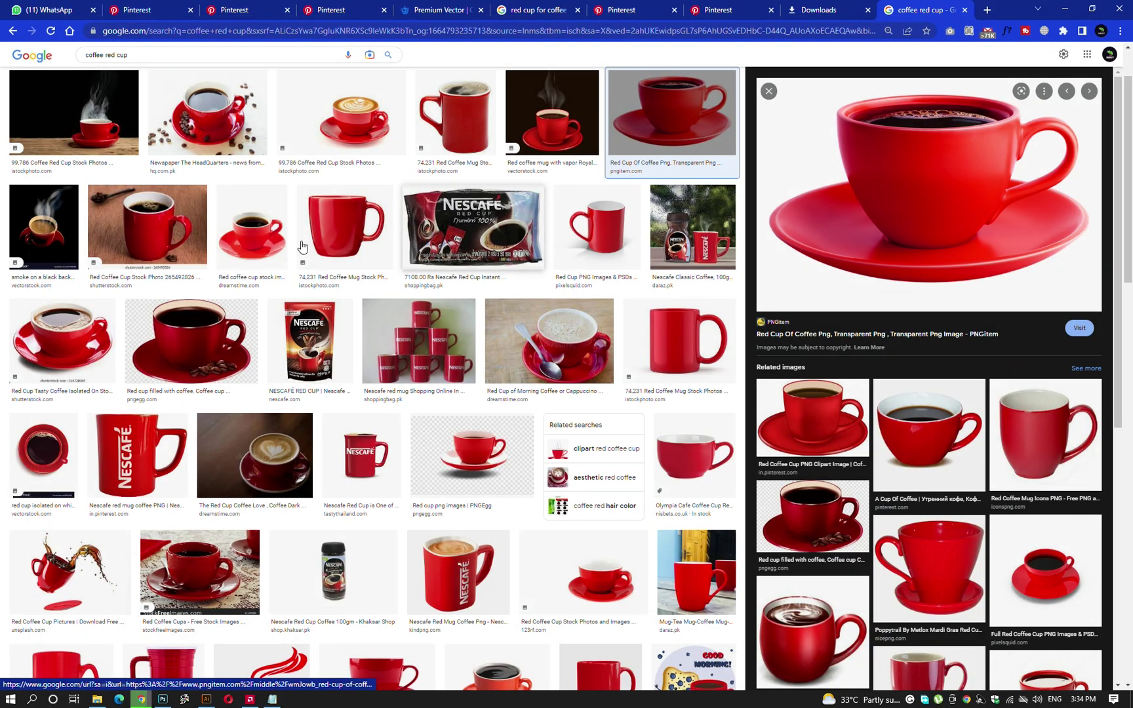
pyautogui.scroll(-2, 5, 325)
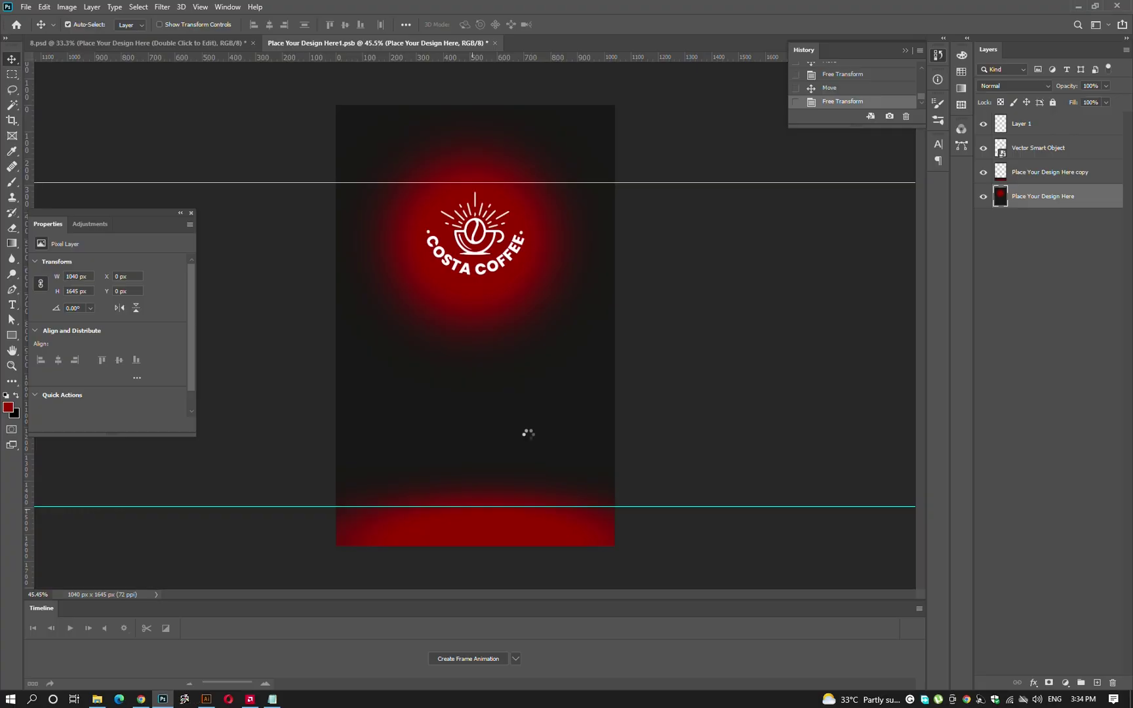
# Place the downloaded red cup PNG into the label design below the logo.
pyautogui.moveTo(81, 673); pyautogui.dragTo(526, 435)
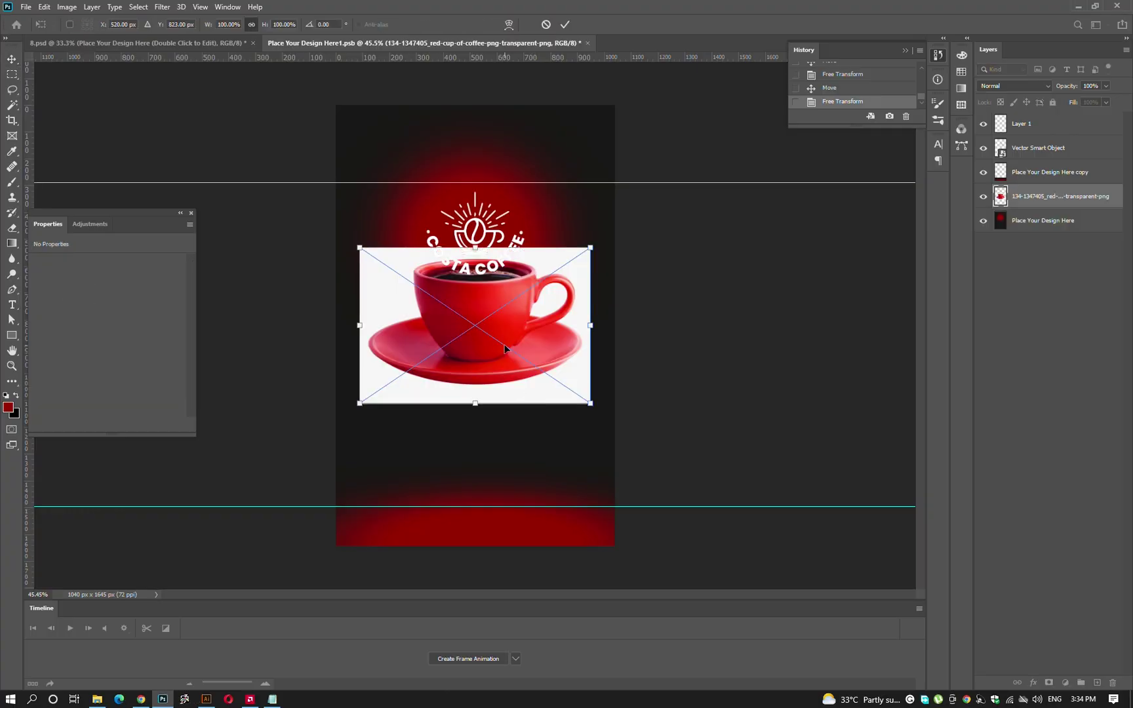
pyautogui.moveTo(506, 334); pyautogui.dragTo(506, 434)
pyautogui.press('Return')
pyautogui.press('w')
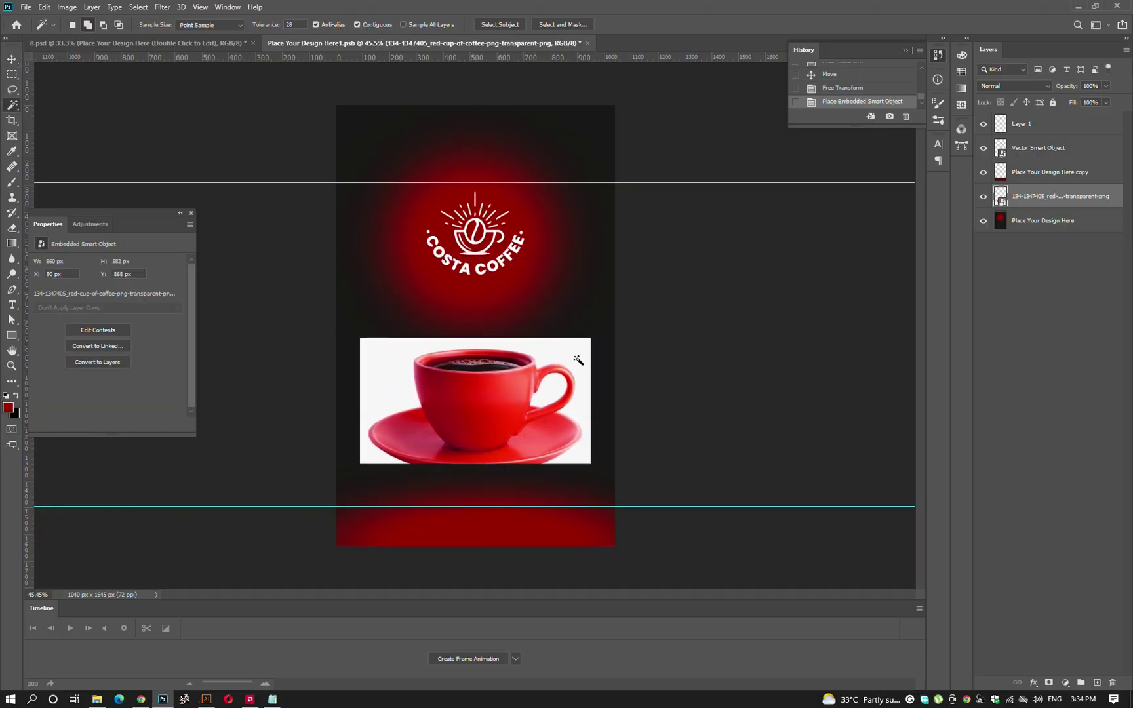
pyautogui.press('Delete')
pyautogui.hotkey('alt', 'Tab')
pyautogui.hotkey('alt', 'Tab')
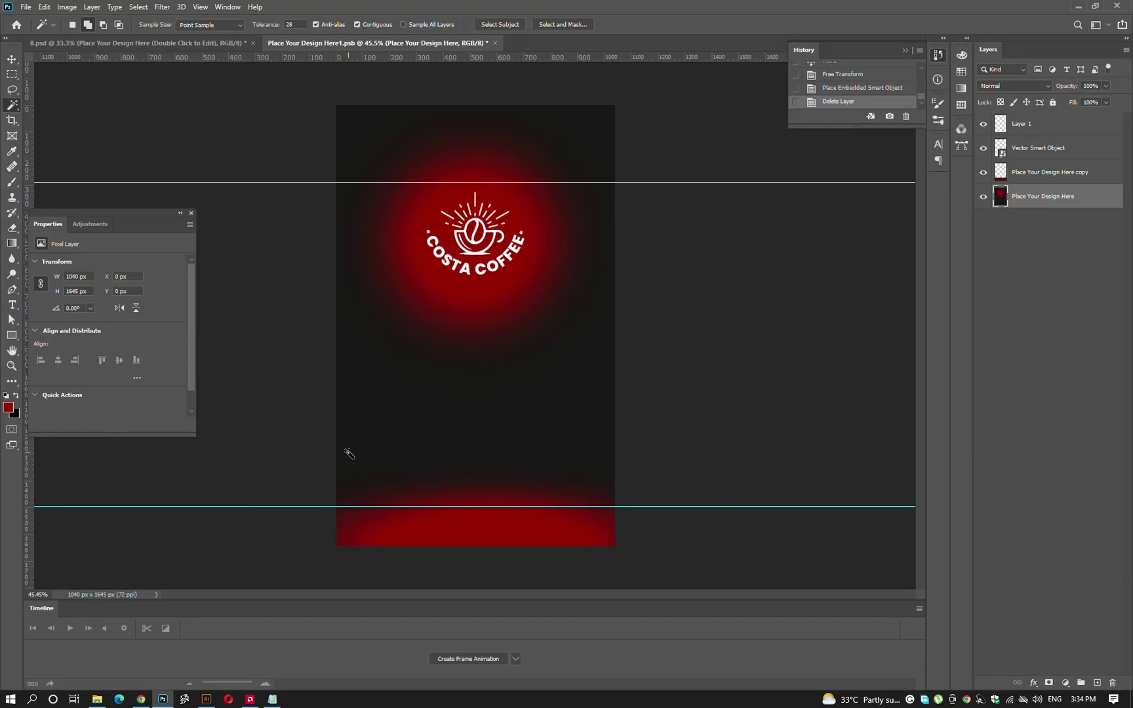
pyautogui.moveTo(348, 453); pyautogui.dragTo(346, 455)
pyautogui.press('Return')
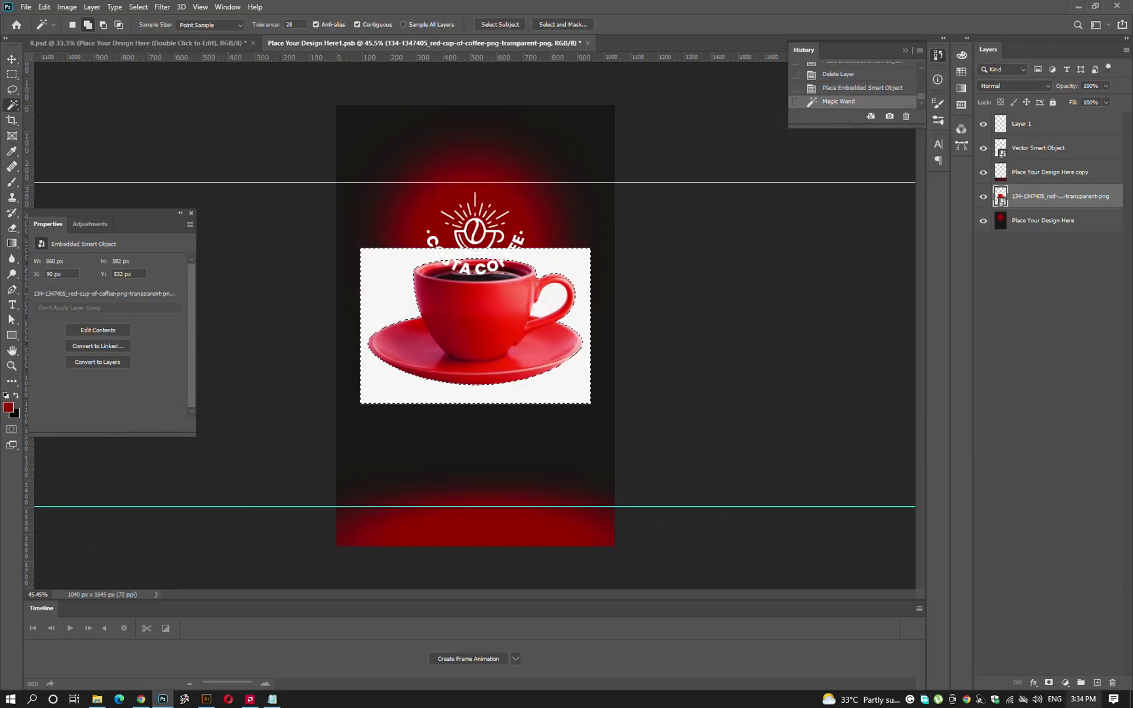
# Mask out the cup's white background, including the handle gap, and bring the cup to front.
pyautogui.press('v')
pyautogui.hotkey('ctrl', 'i')
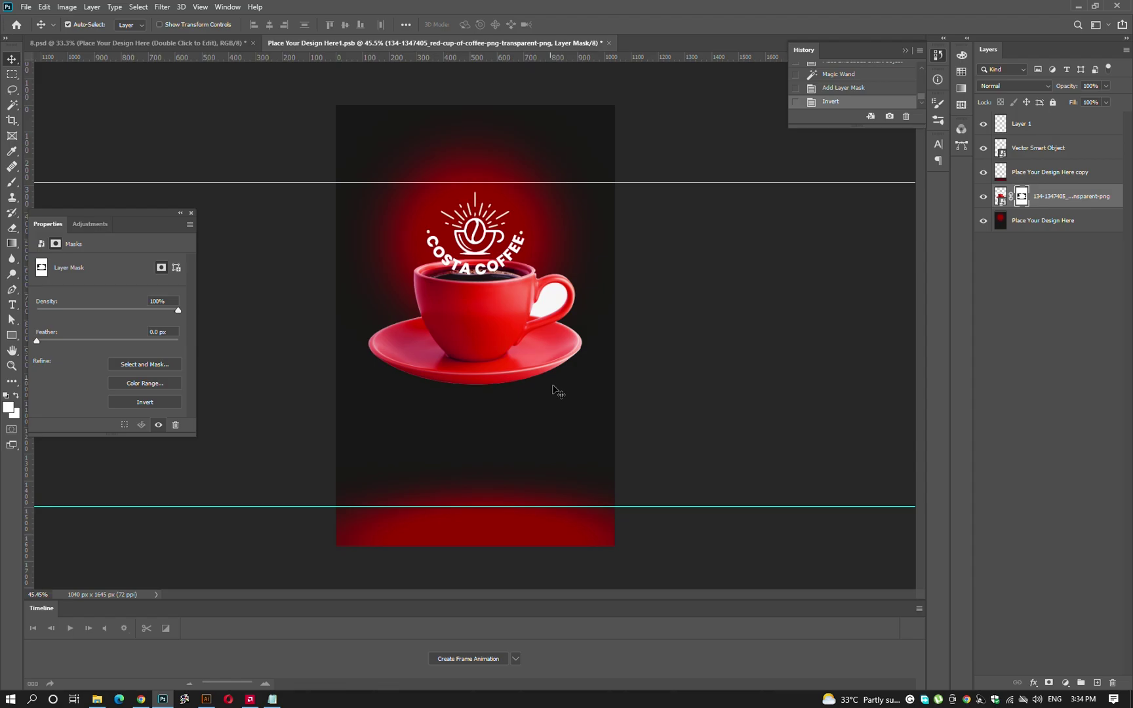
pyautogui.moveTo(525, 354); pyautogui.dragTo(528, 435)
pyautogui.press('w')
pyautogui.click(555, 417)
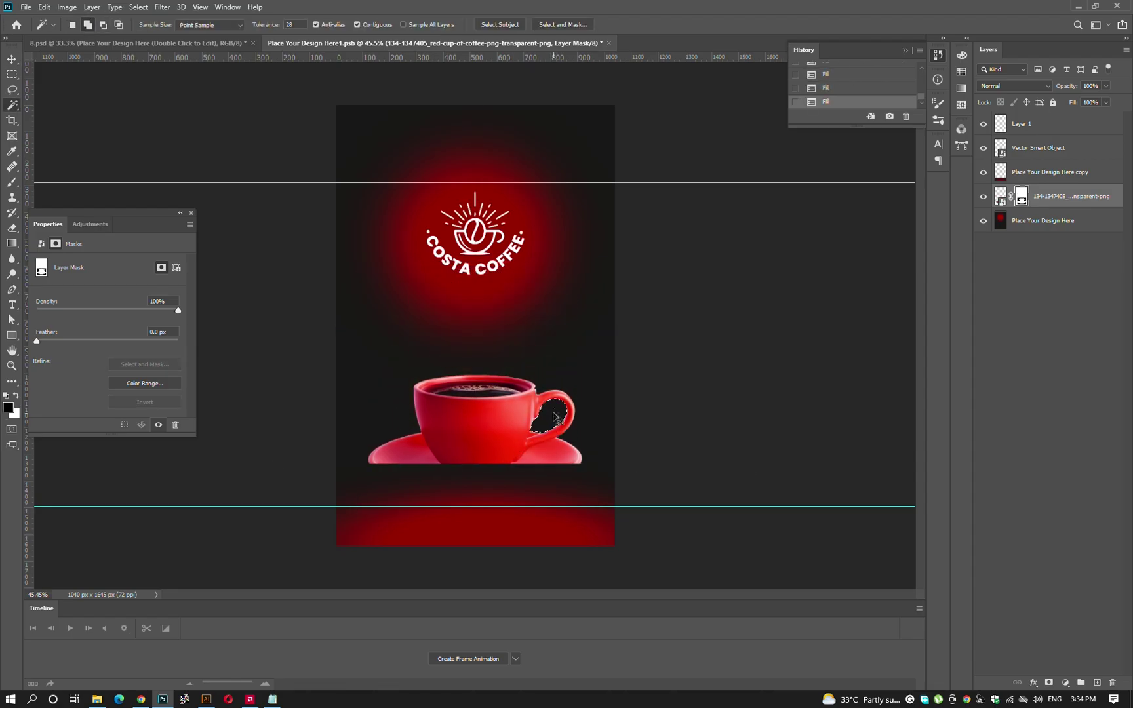
pyautogui.hotkey('ctrl', 'd')
pyautogui.press('v')
pyautogui.hotkey('ctrl', 'shift', ']')
pyautogui.moveTo(495, 422); pyautogui.dragTo(482, 413)
# Stretch the bottom red glow layer upward and save the design.
pyautogui.click(485, 528)
pyautogui.hotkey('ctrl', 't')
pyautogui.moveTo(491, 464); pyautogui.dragTo(485, 444)
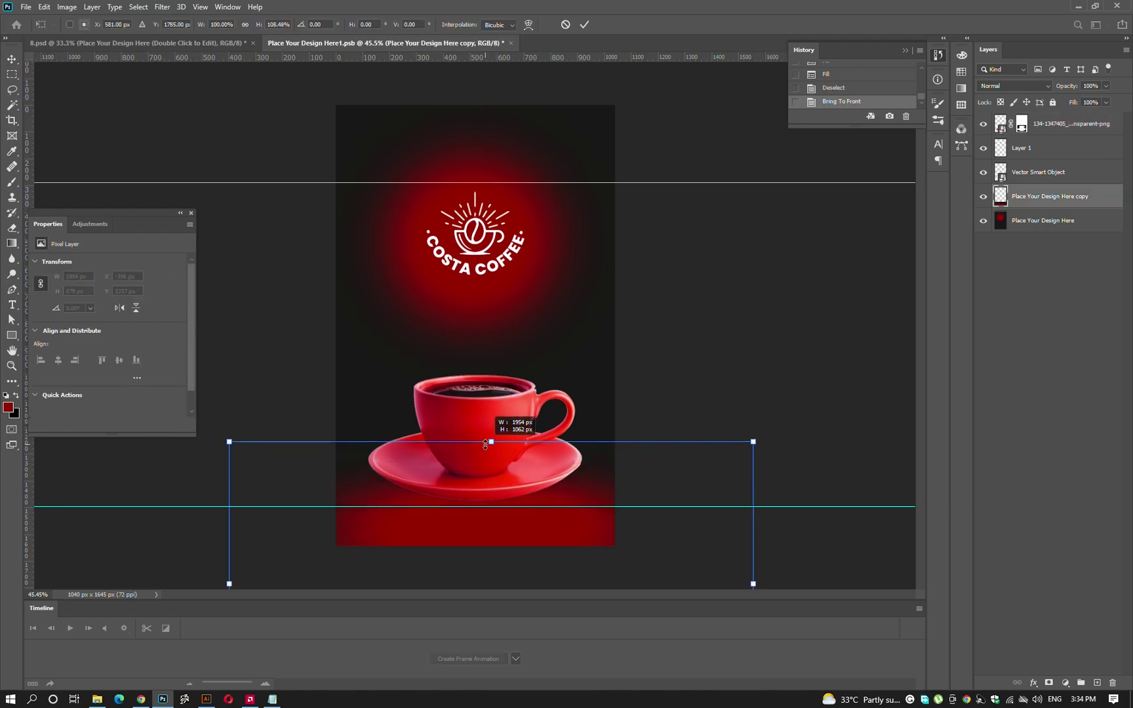
pyautogui.hotkey('ctrl', 's')
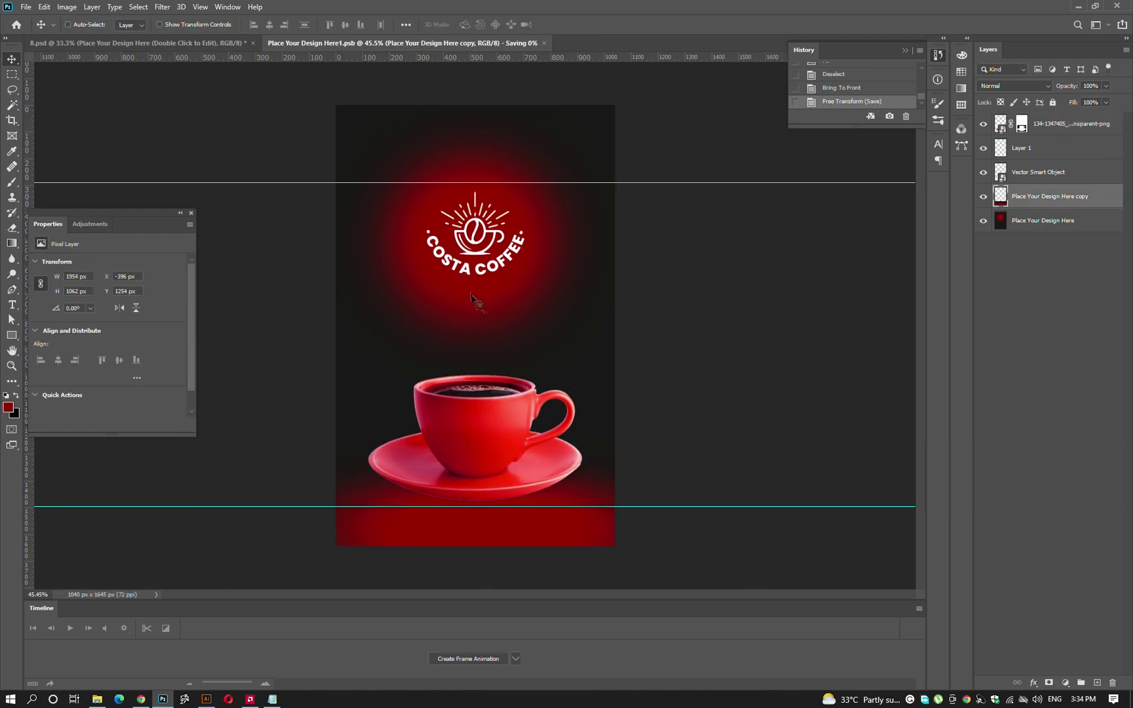
pyautogui.hotkey('ctrl', 'Tab')
# Preview the label on the zoomed pouch mockup, toggling its foreground layers.
pyautogui.hotkey('ctrl', '+')
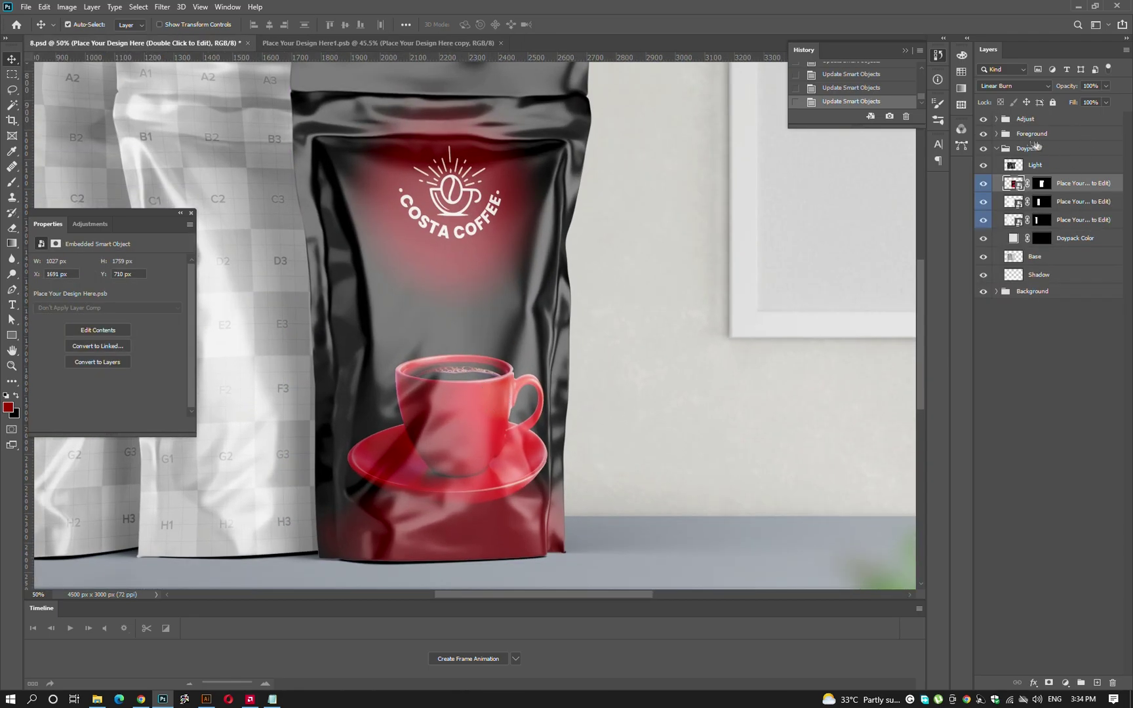
pyautogui.click(983, 119)
pyautogui.click(983, 133)
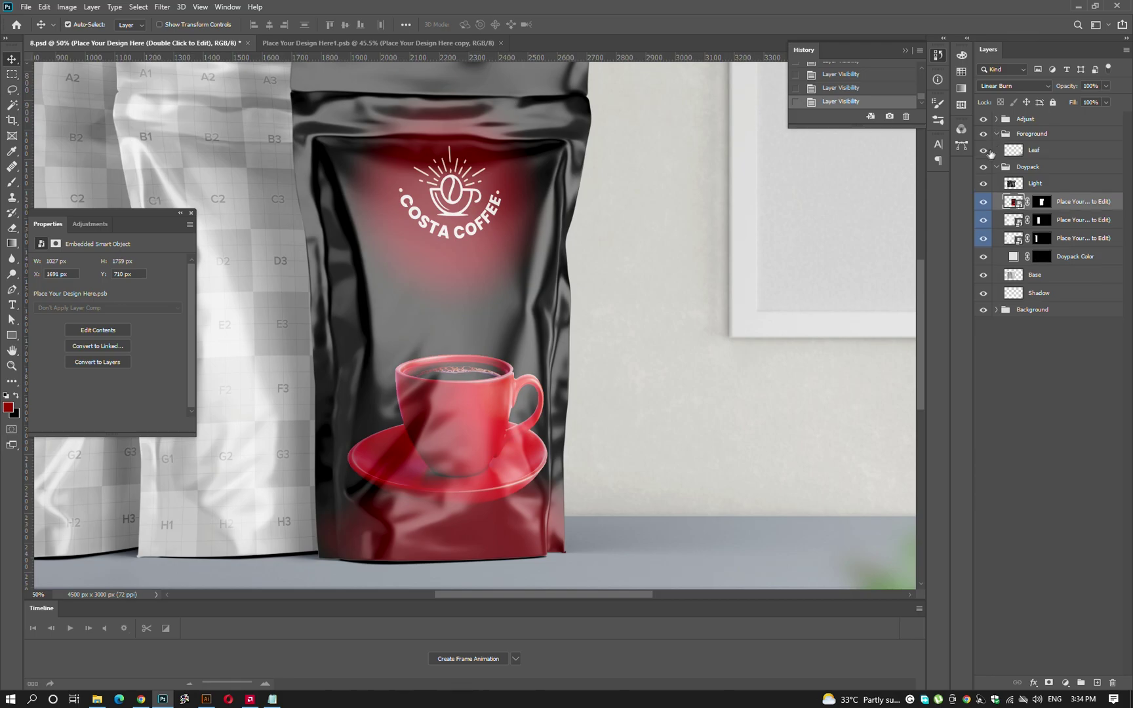
pyautogui.hotkey('ctrl', 'Tab')
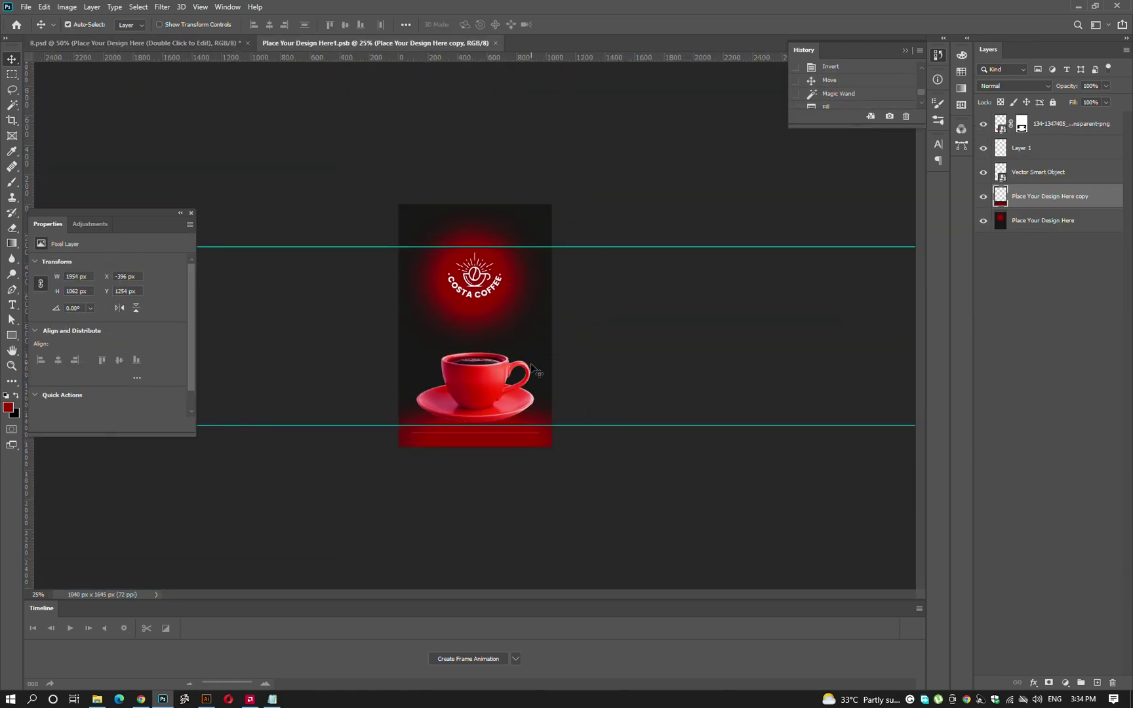
# Add a Levels adjustment layer to the label with midtones set to 0.79.
pyautogui.keyDown('ctrl'); pyautogui.click(534, 370); pyautogui.keyUp('ctrl')
pyautogui.hotkey('ctrl', '+')
pyautogui.scroll(-3, 496, 442)
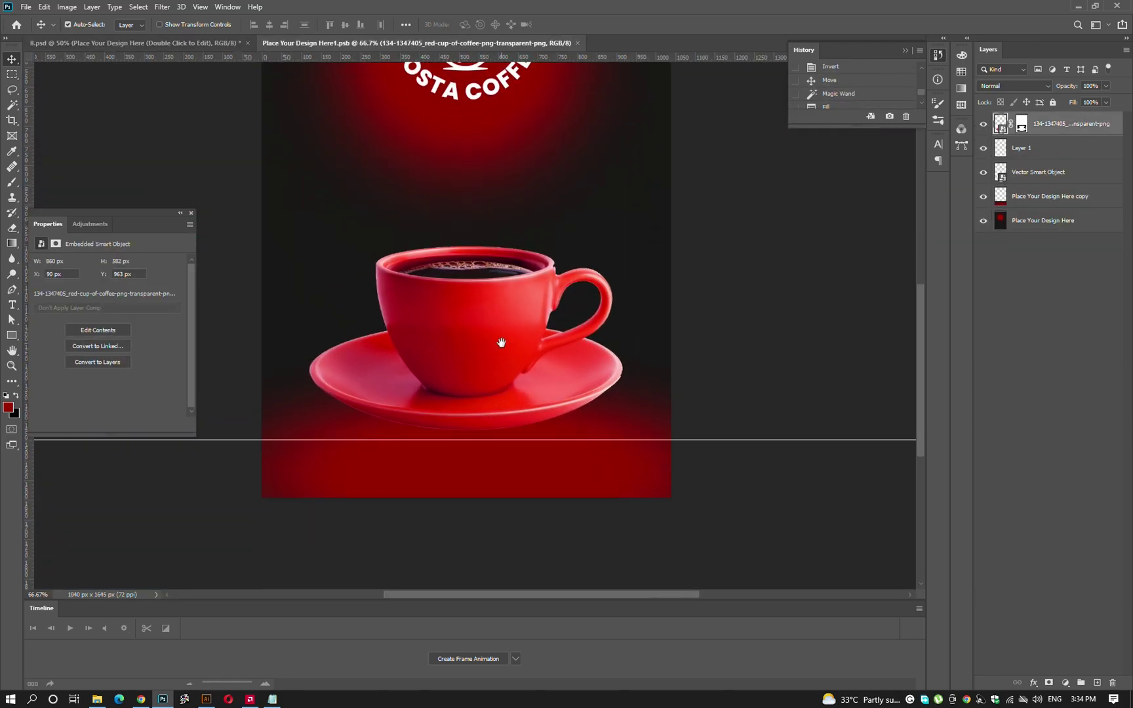
pyautogui.scroll(-3, 519, 336)
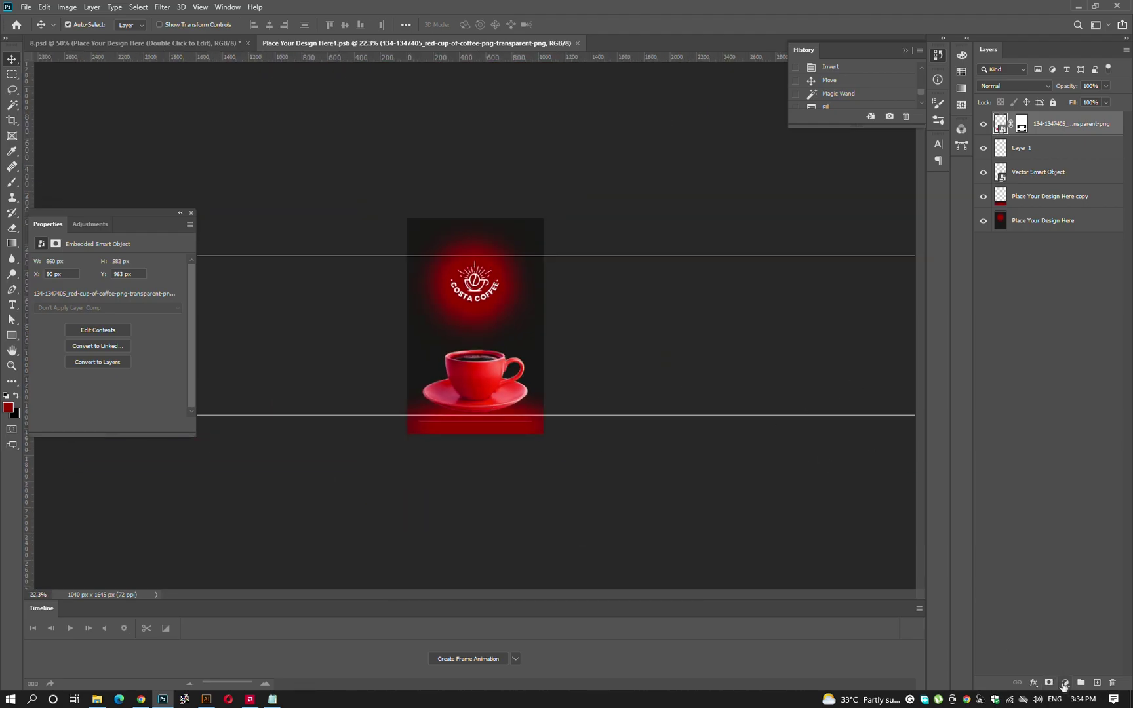
pyautogui.click(1065, 684)
pyautogui.click(1056, 526)
pyautogui.scroll(-1, 573, 377)
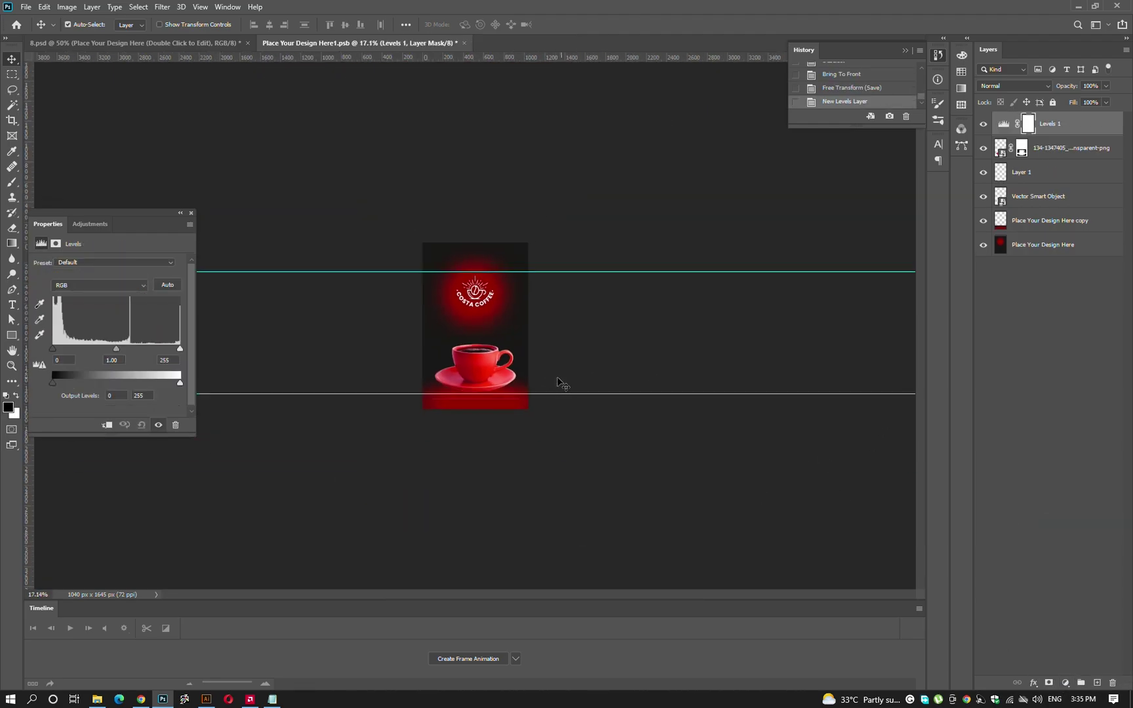
pyautogui.scroll(5, 469, 366)
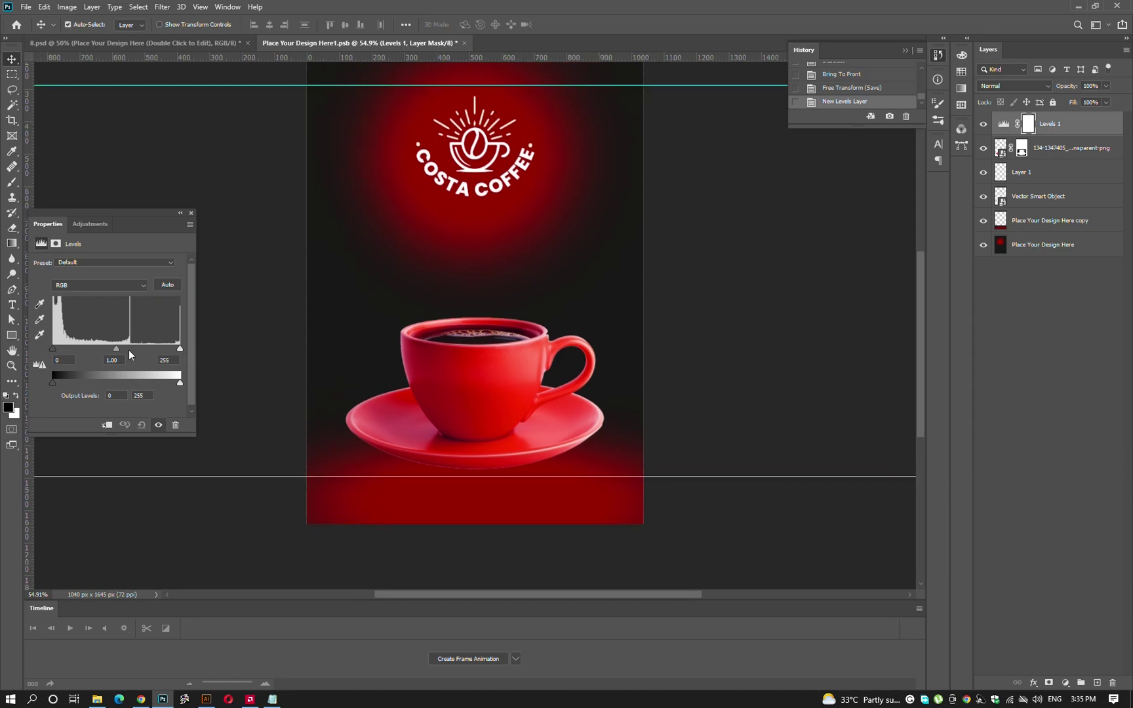
pyautogui.moveTo(116, 348); pyautogui.dragTo(126, 350)
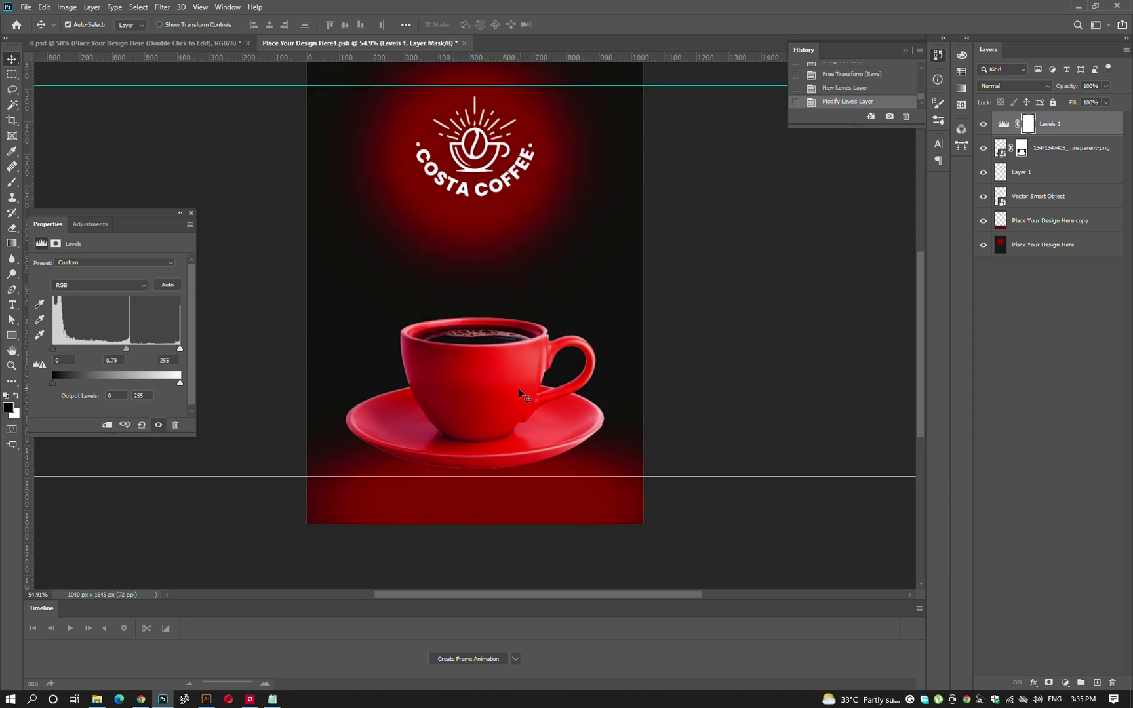
pyautogui.click(518, 457)
pyautogui.click(1044, 172)
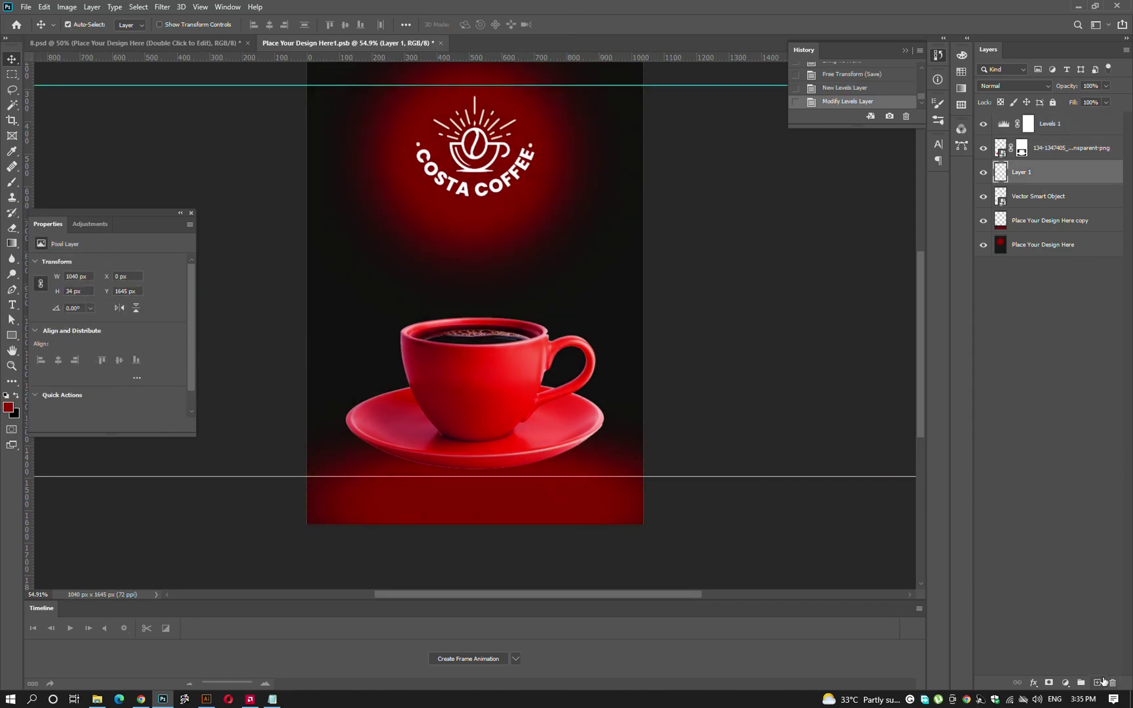
# Paint a black dab on a new layer and squash it into a shadow under the saucer.
pyautogui.click(1104, 682)
pyautogui.press('b')
pyautogui.moveTo(516, 403); pyautogui.dragTo(459, 372)
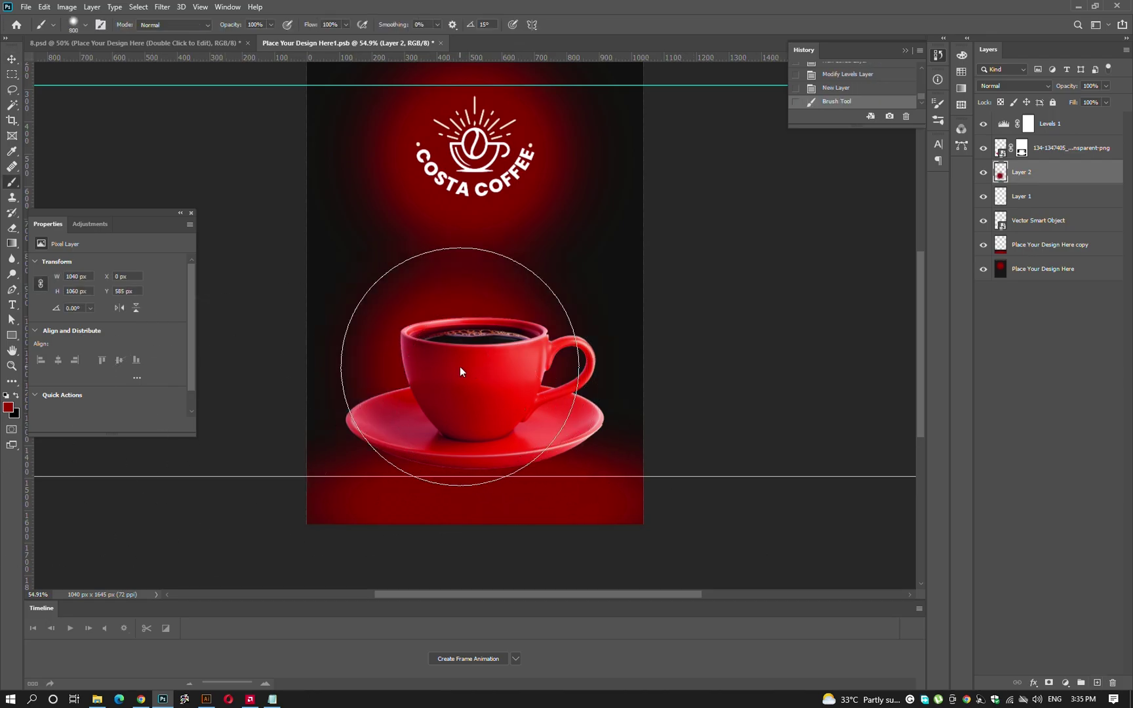
pyautogui.hotkey('ctrl', 'z')
pyautogui.press('[')
pyautogui.press('[')
pyautogui.press('[')
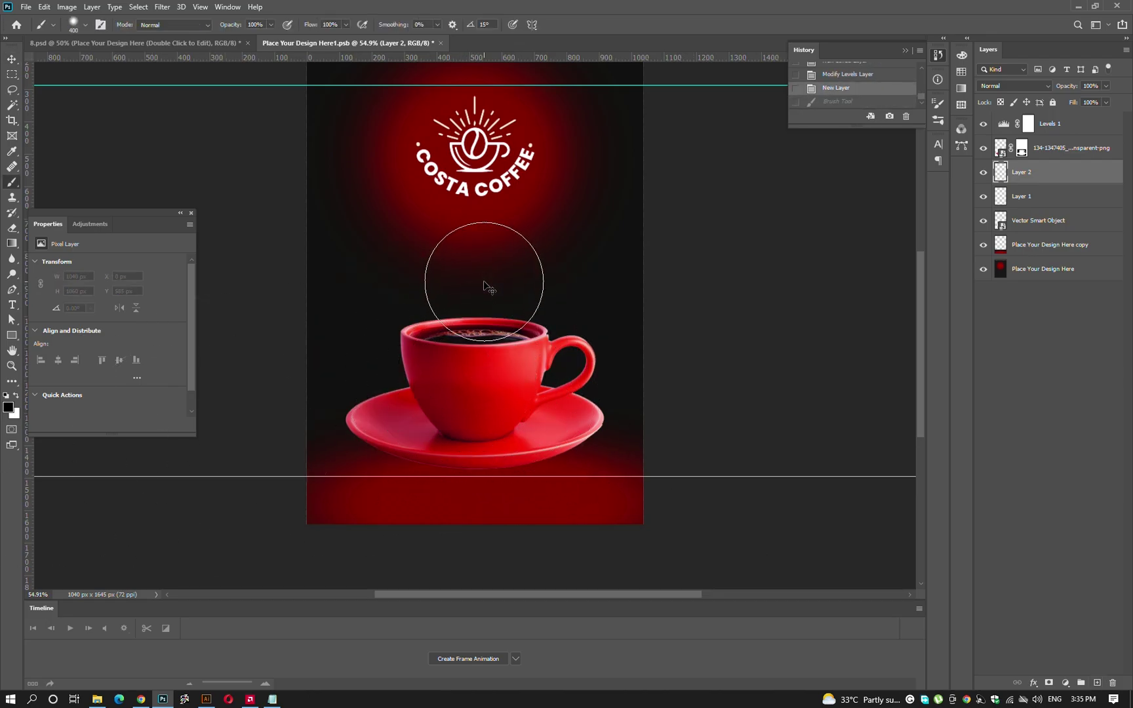
pyautogui.click(485, 286)
pyautogui.hotkey('ctrl', 't')
pyautogui.moveTo(486, 190); pyautogui.dragTo(494, 436)
pyautogui.moveTo(572, 455); pyautogui.dragTo(636, 453)
pyautogui.press('Return')
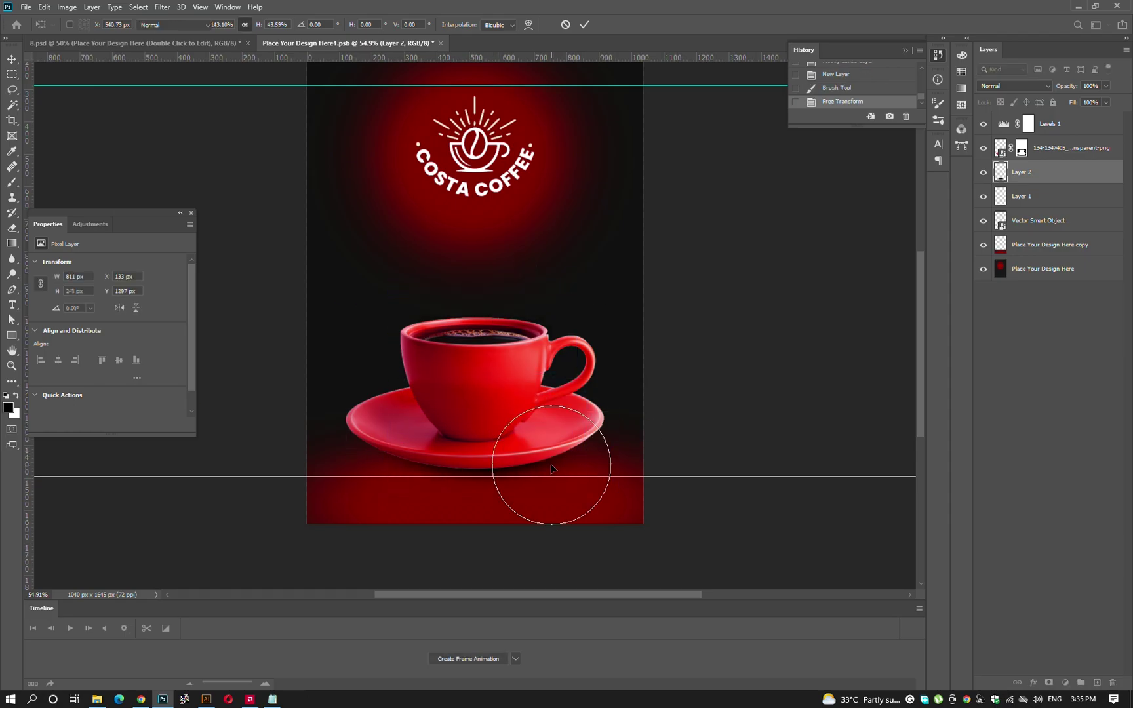
pyautogui.press('v')
pyautogui.press('Down')
# Shade the cup's bottom and right side darker on a new layer above it, then save.
pyautogui.click(446, 371)
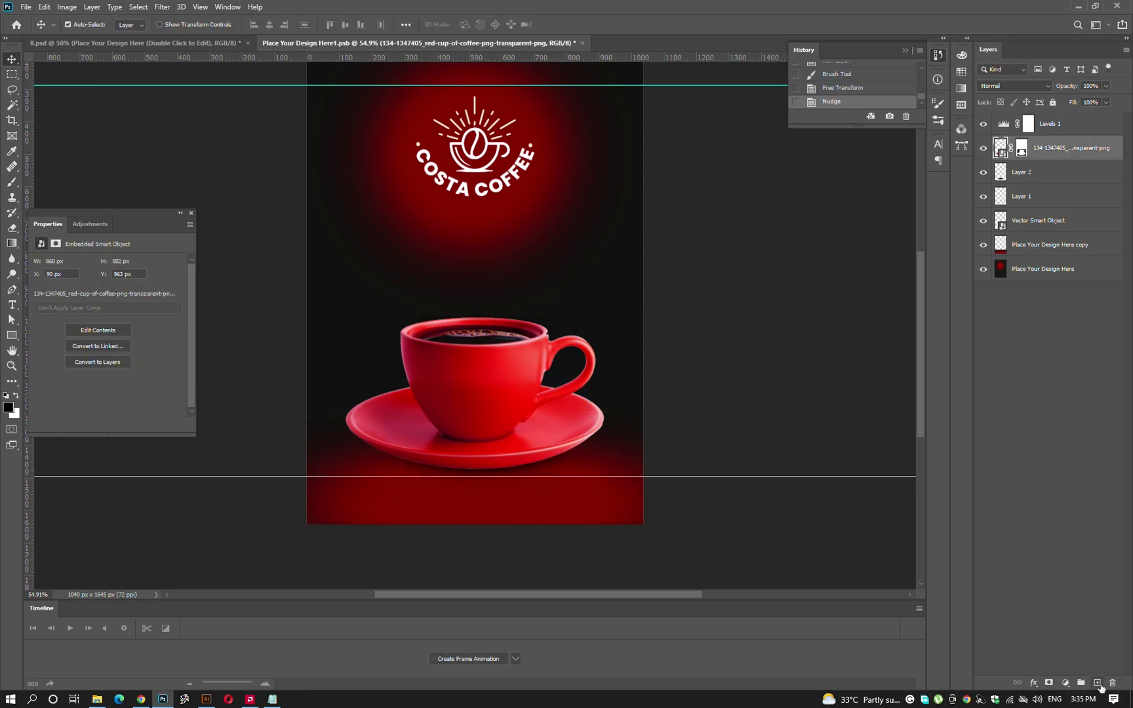
pyautogui.click(1097, 683)
pyautogui.press('b')
pyautogui.moveTo(590, 531)
pyautogui.mouseDown()
pyautogui.moveTo(518, 551)
pyautogui.moveTo(303, 493)
pyautogui.moveTo(406, 547)
pyautogui.moveTo(299, 355)
pyautogui.mouseUp()
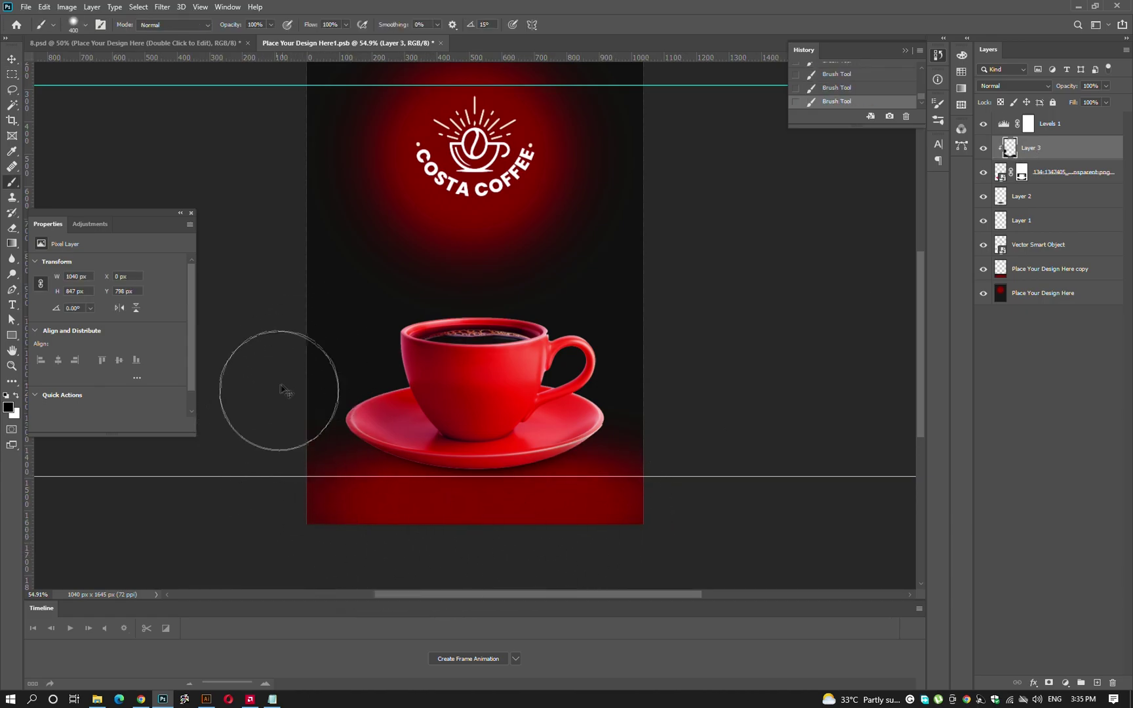
pyautogui.moveTo(657, 475); pyautogui.dragTo(590, 291)
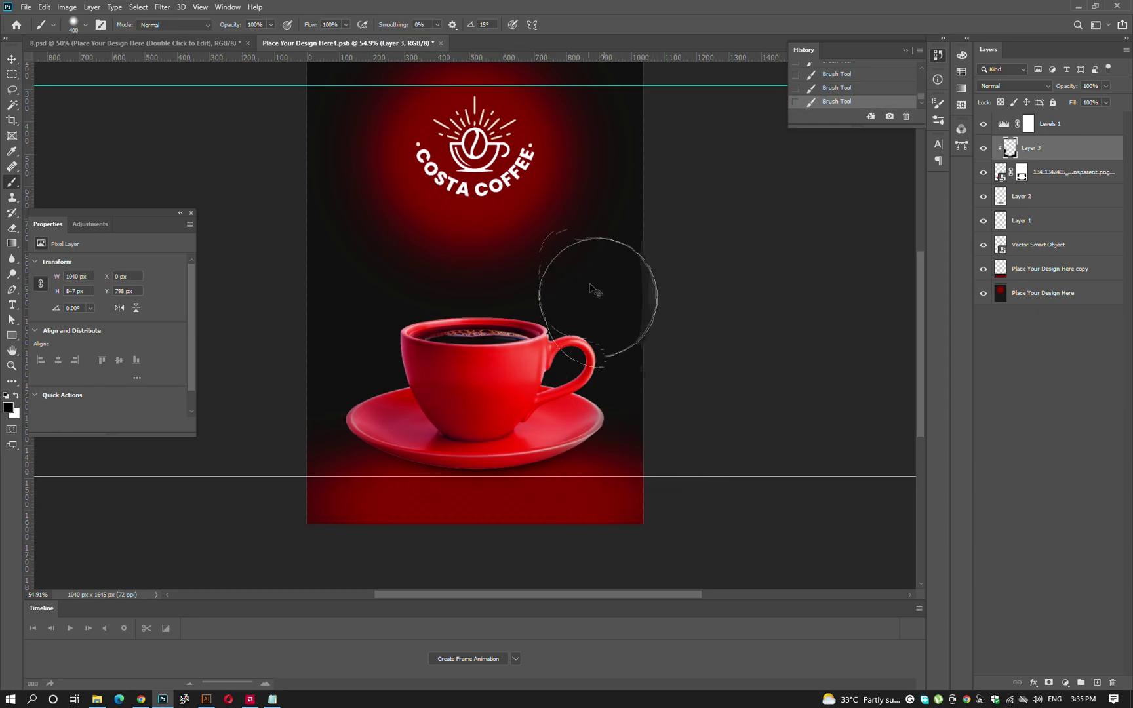
pyautogui.press('v')
pyautogui.hotkey('ctrl', 's')
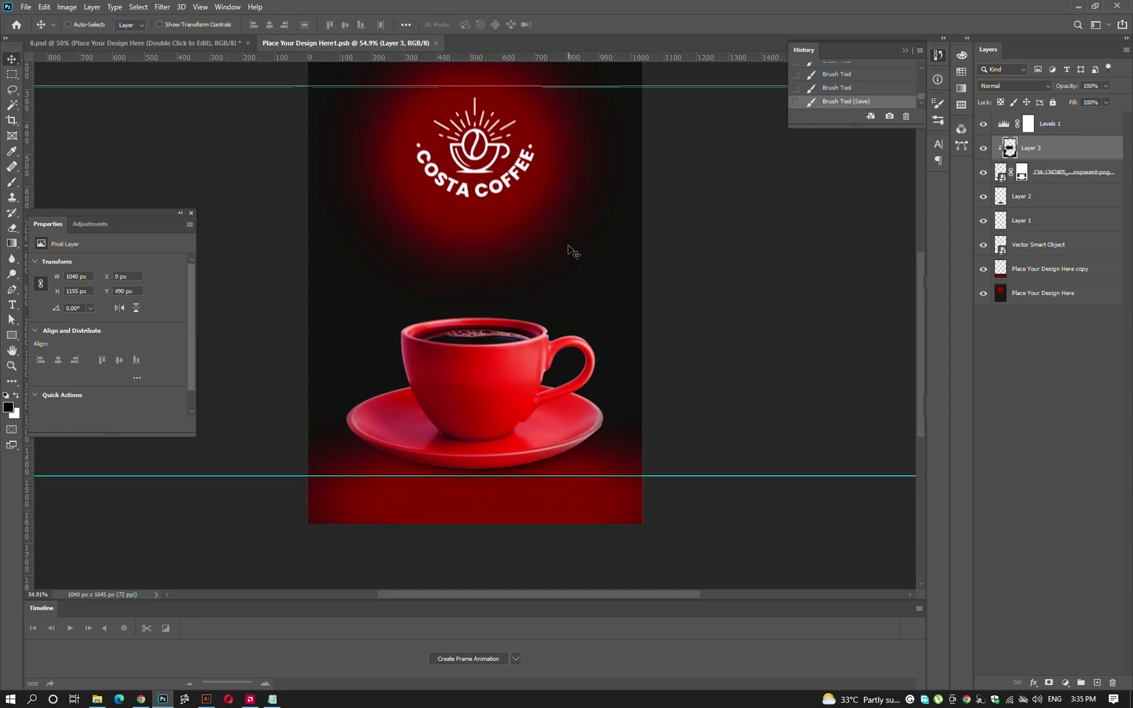
pyautogui.hotkey('ctrl', '-')
pyautogui.hotkey('ctrl', 'Tab')
pyautogui.press('ctrl')
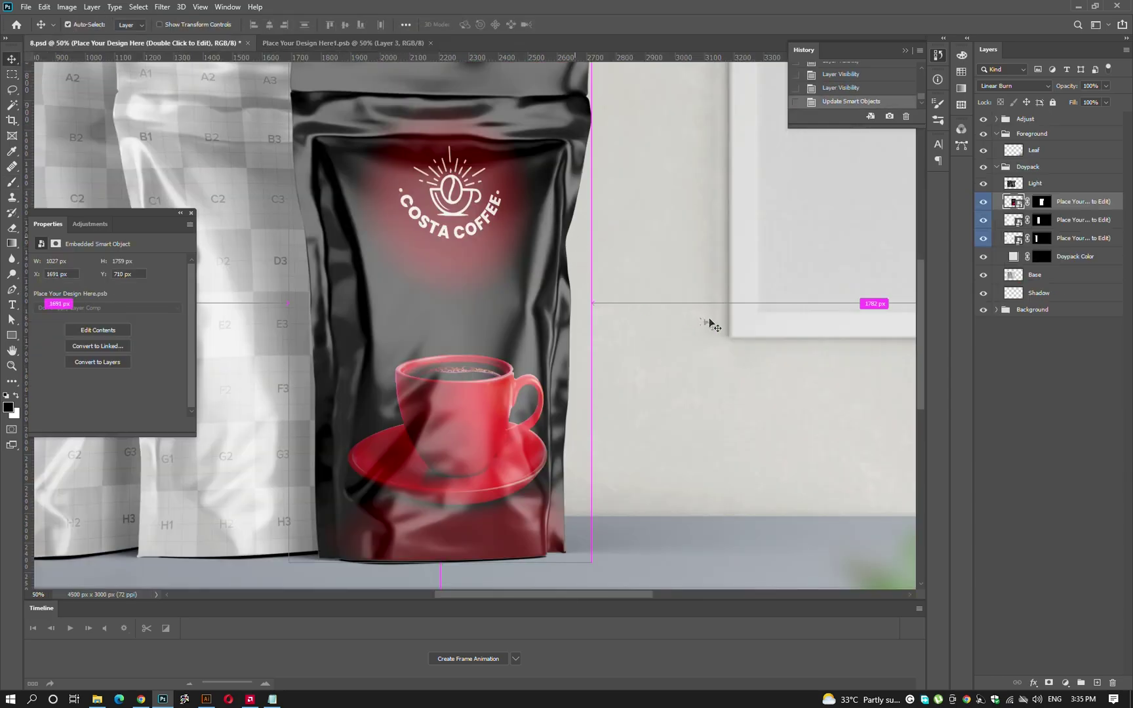
# Expand the mockup's Adjust and Background groups and toggle the adjustments to compare.
pyautogui.click(996, 119)
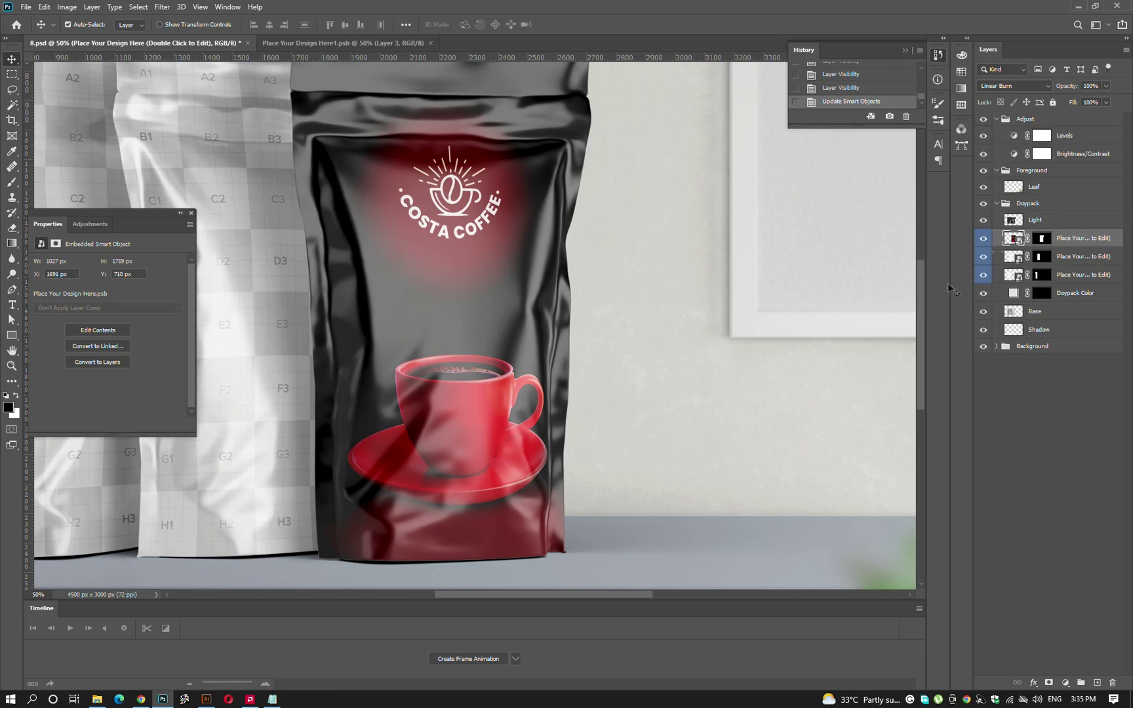
pyautogui.click(984, 153)
pyautogui.scroll(-1, 755, 344)
pyautogui.click(996, 347)
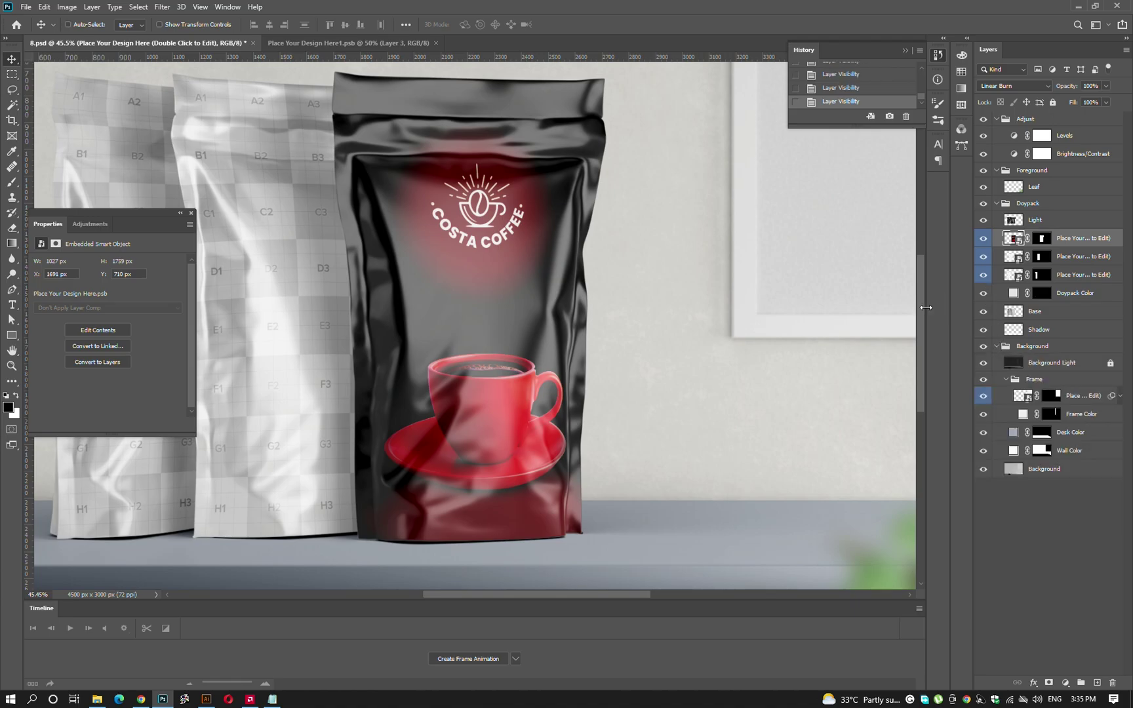
# Nudge the red cup slightly right in the label design, undoing an accidental move.
pyautogui.hotkey('ctrl', 'Tab')
pyautogui.moveTo(498, 419)
pyautogui.mouseDown()
pyautogui.moveTo(490, 446)
pyautogui.moveTo(508, 425)
pyautogui.mouseUp()
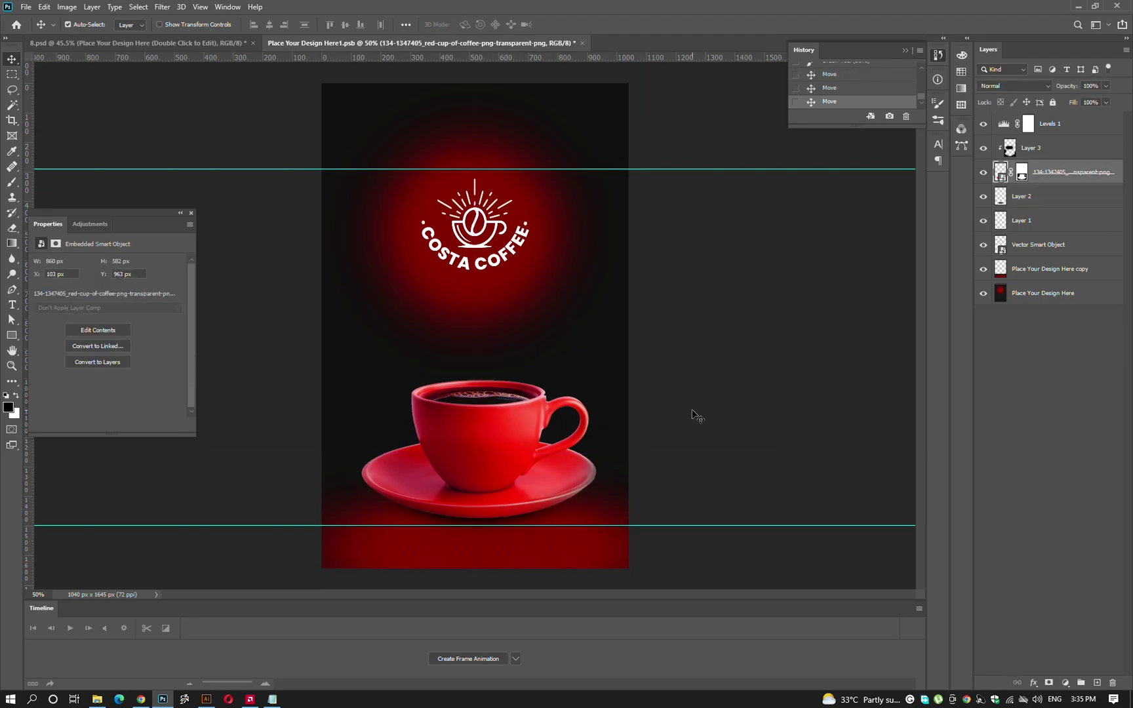
pyautogui.moveTo(478, 277); pyautogui.dragTo(582, 269)
pyautogui.hotkey('ctrl', 'z')
# On a new layer, brush red glow into the top-left and top-right corners, then save.
pyautogui.click(595, 323)
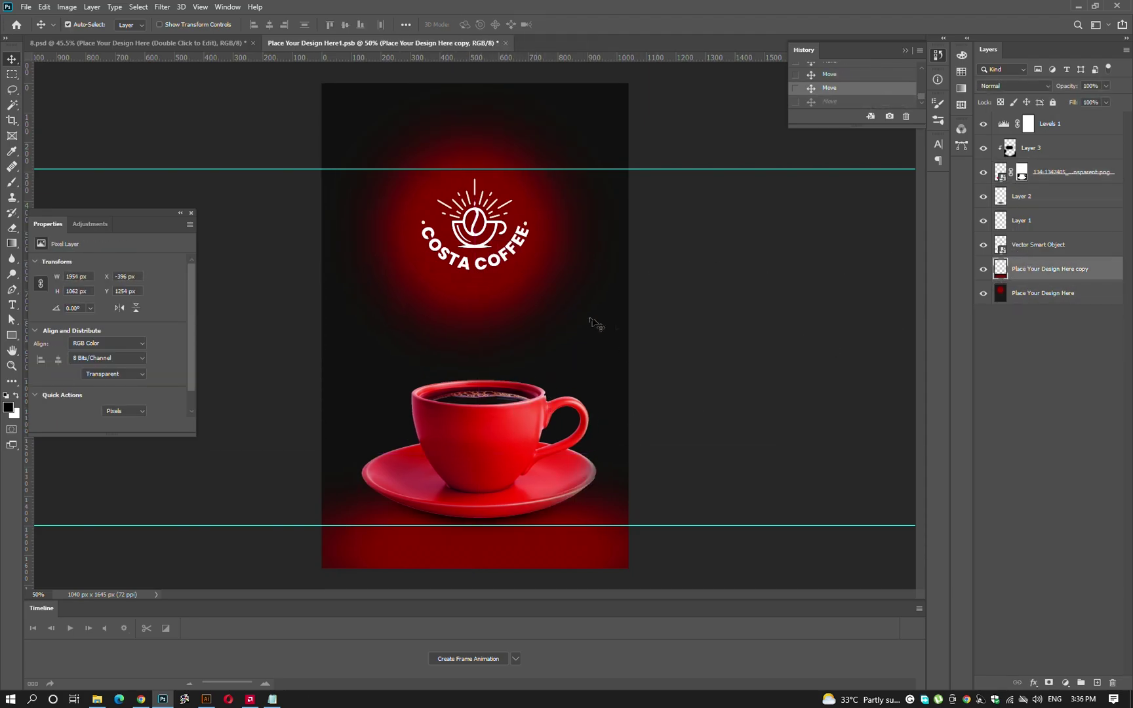
pyautogui.press('b')
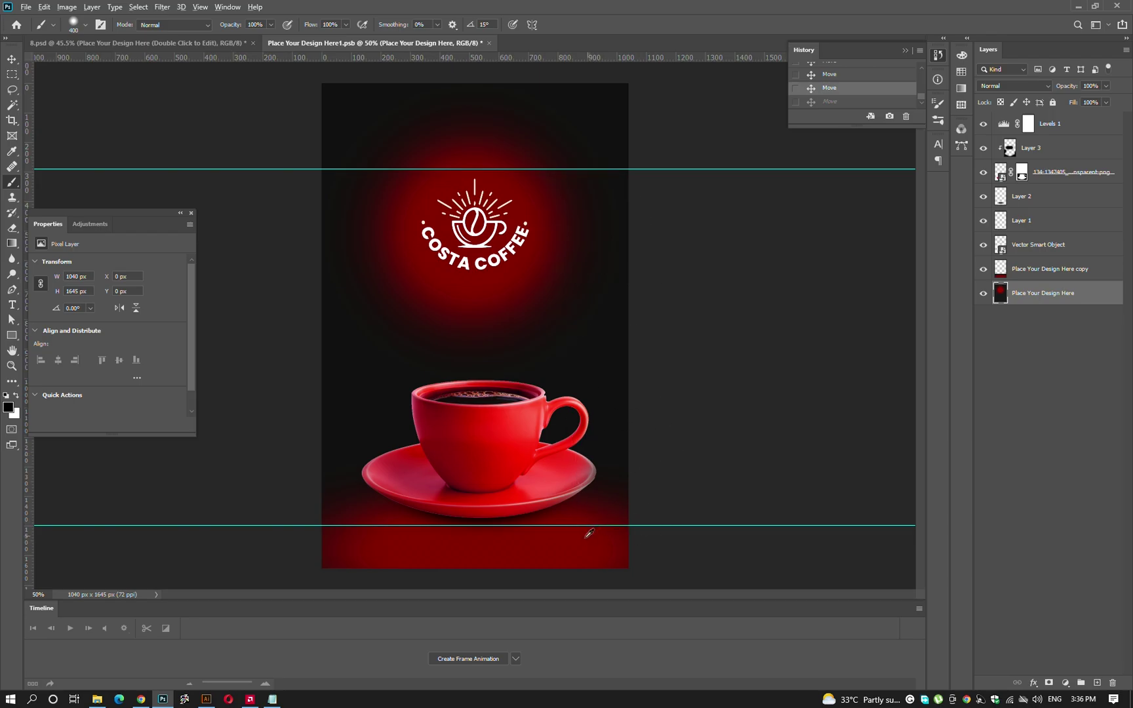
pyautogui.click(1097, 683)
pyautogui.moveTo(682, 109); pyautogui.dragTo(202, 114)
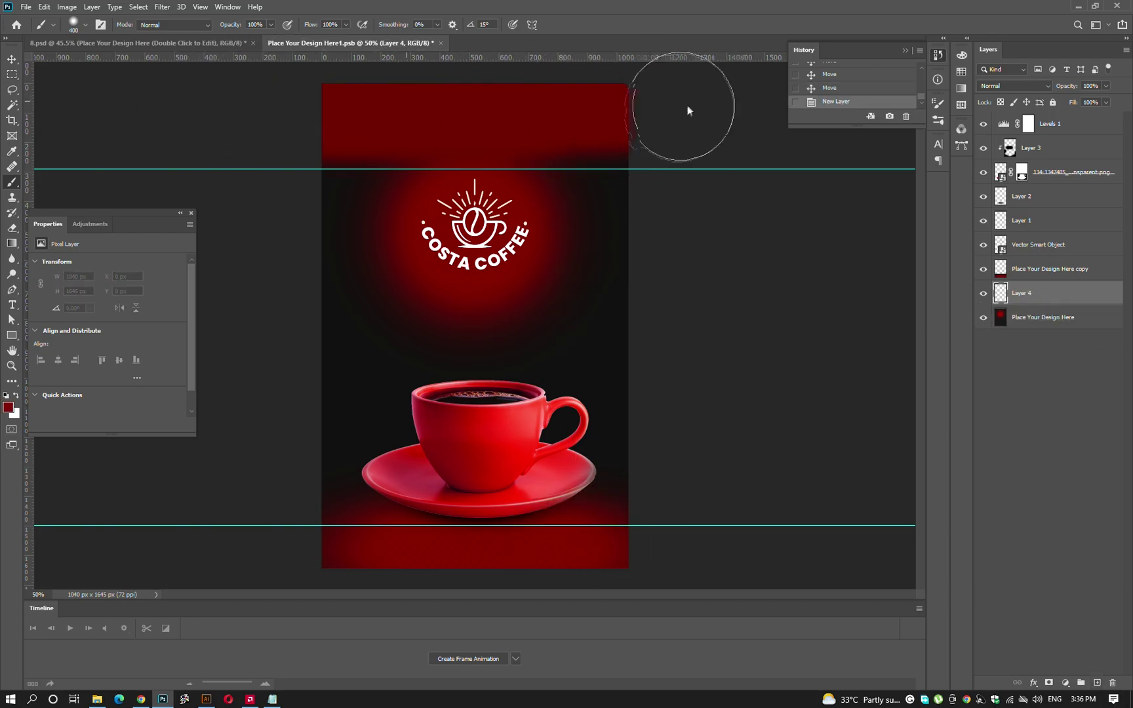
pyautogui.hotkey('ctrl', 'z')
pyautogui.press(']')
pyautogui.click(640, 106)
pyautogui.click(298, 98)
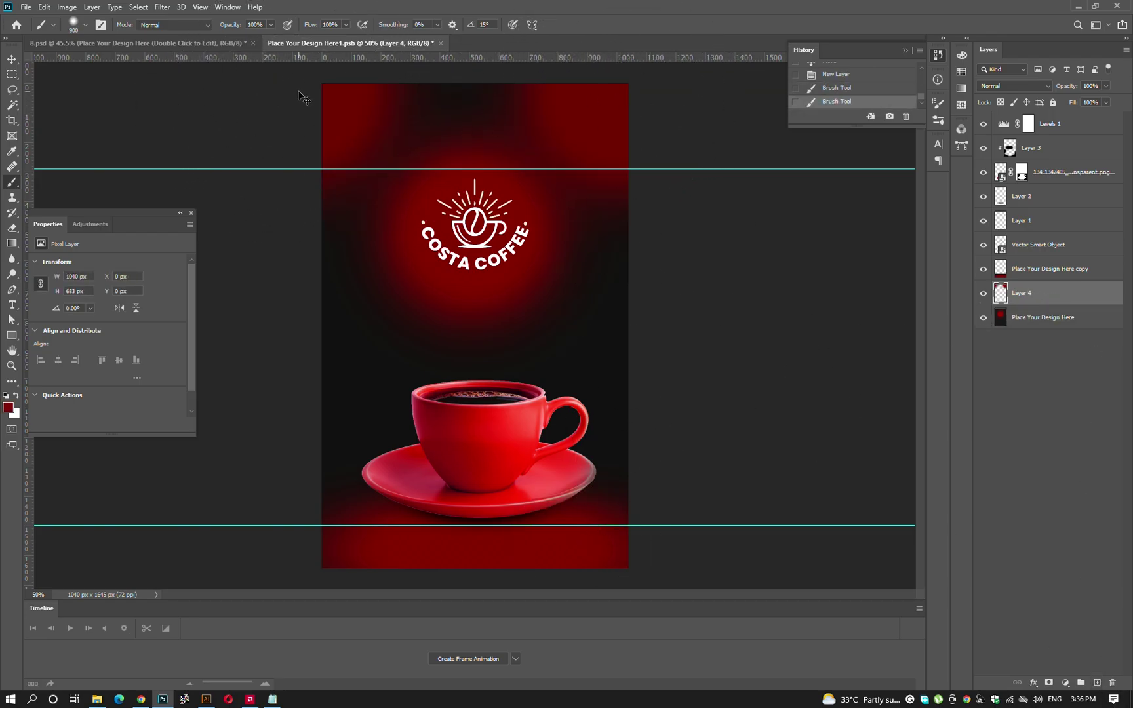
pyautogui.hotkey('ctrl', 's')
pyautogui.press('v')
# Check the updated mockup, then add another empty layer above the duplicate background.
pyautogui.click(244, 43)
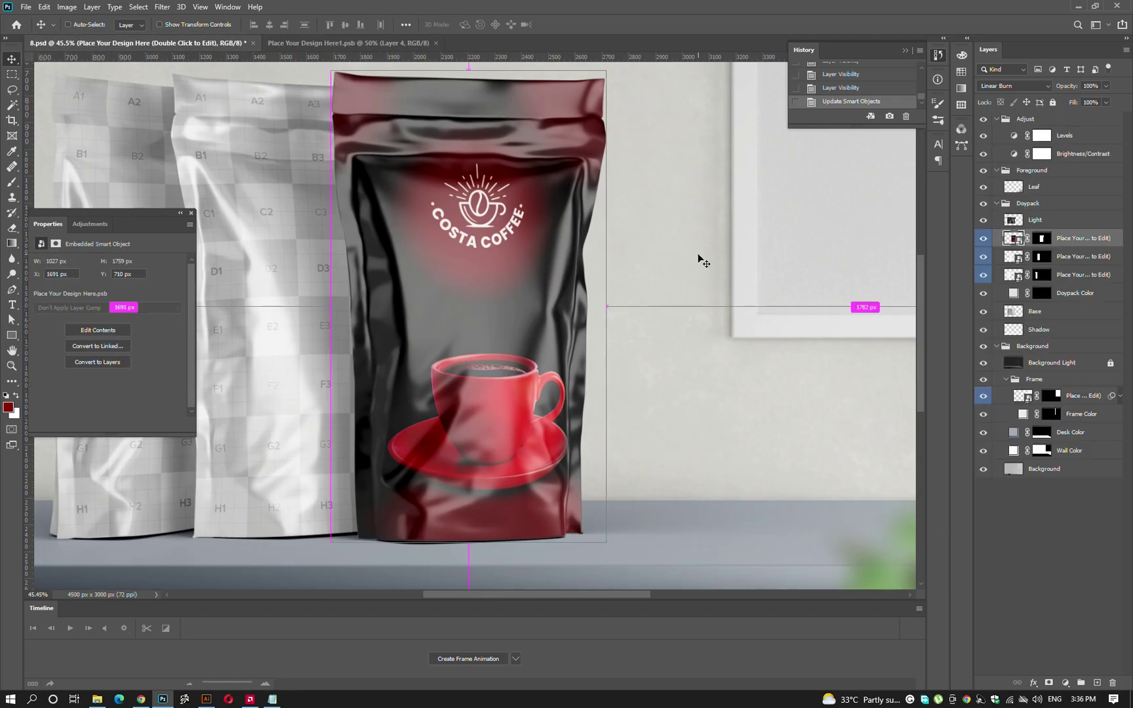
pyautogui.hotkey('ctrl', 'Tab')
pyautogui.scroll(-2, 502, 338)
pyautogui.click(504, 340)
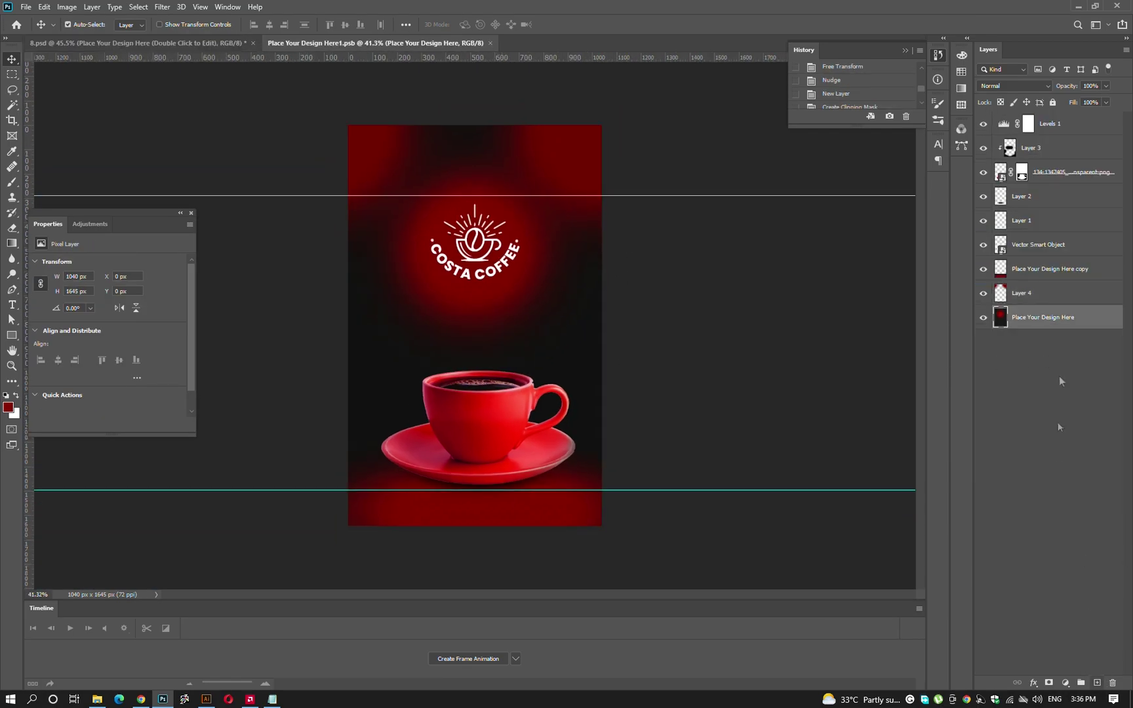
pyautogui.hotkey('alt', ']')
pyautogui.hotkey('alt', ']')
pyautogui.click(1097, 682)
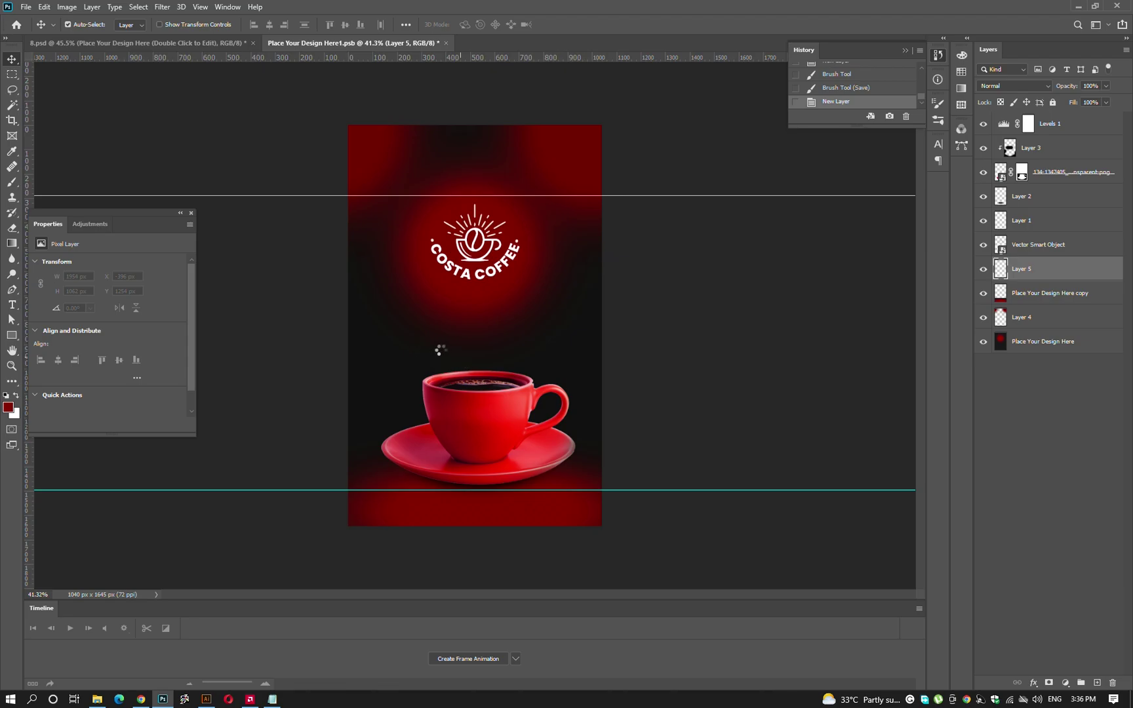
# Type 'ESPRESSO' between the logo and cup, scale it up, and centre it horizontally.
pyautogui.press('t')
pyautogui.click(426, 341)
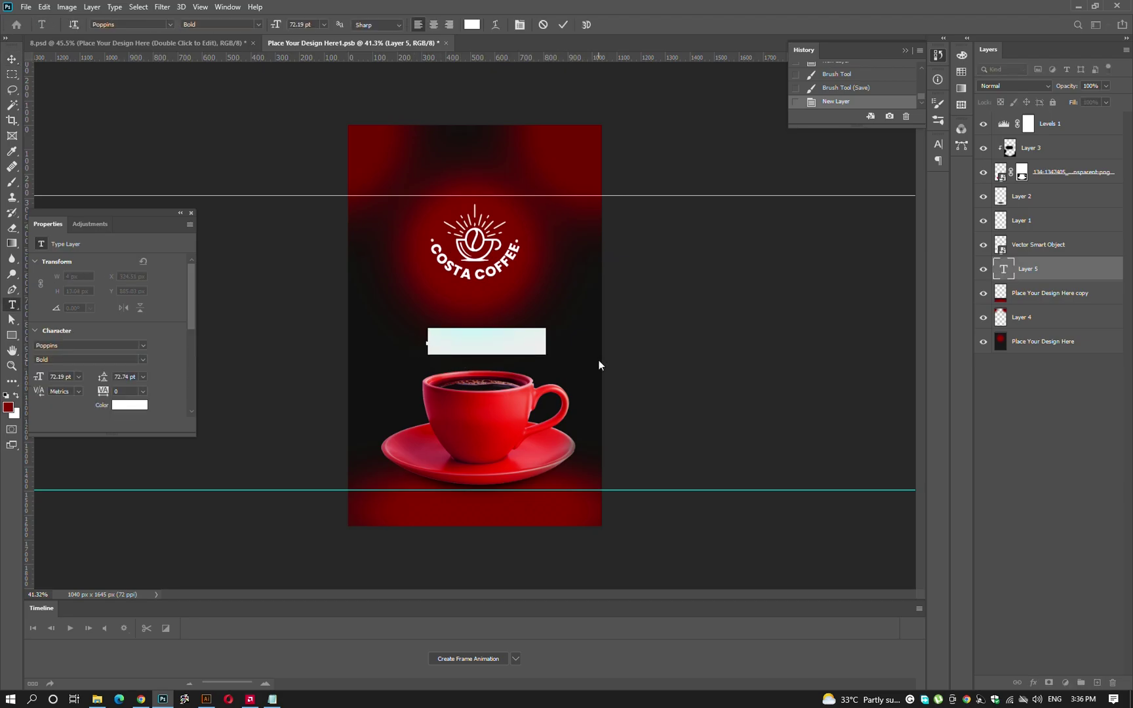
pyautogui.write('ESPRESSO')
pyautogui.hotkey('ctrl', 'Return')
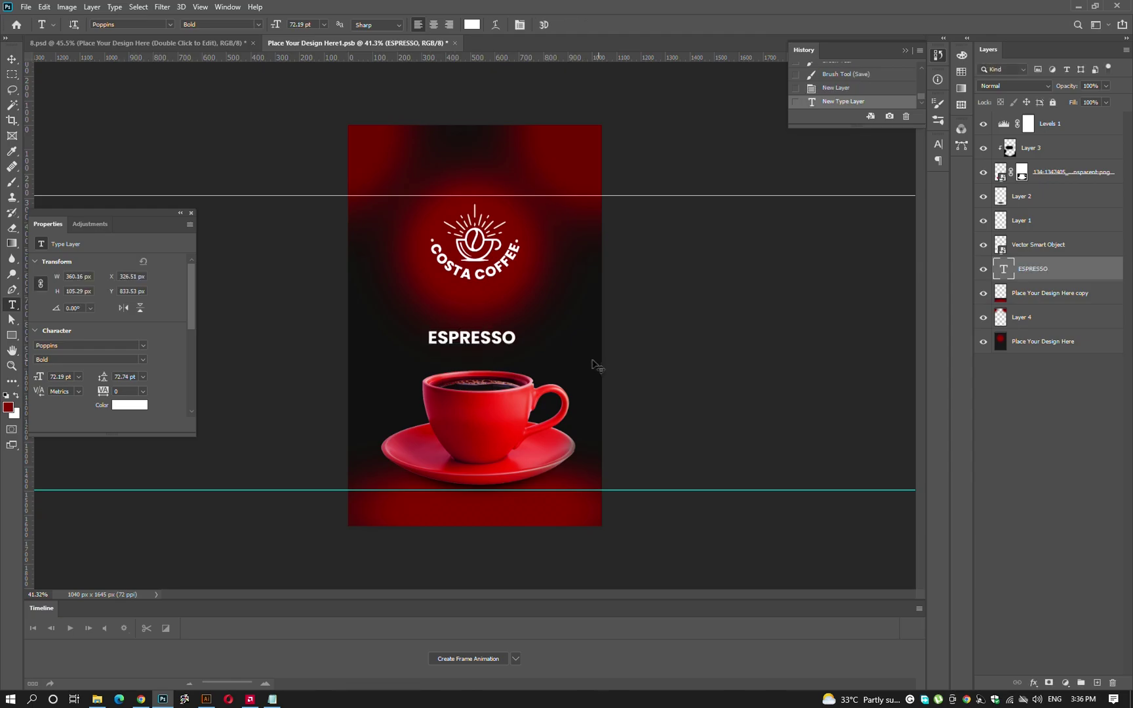
pyautogui.hotkey('ctrl', 't')
pyautogui.moveTo(520, 343); pyautogui.dragTo(556, 336)
pyautogui.press('Return')
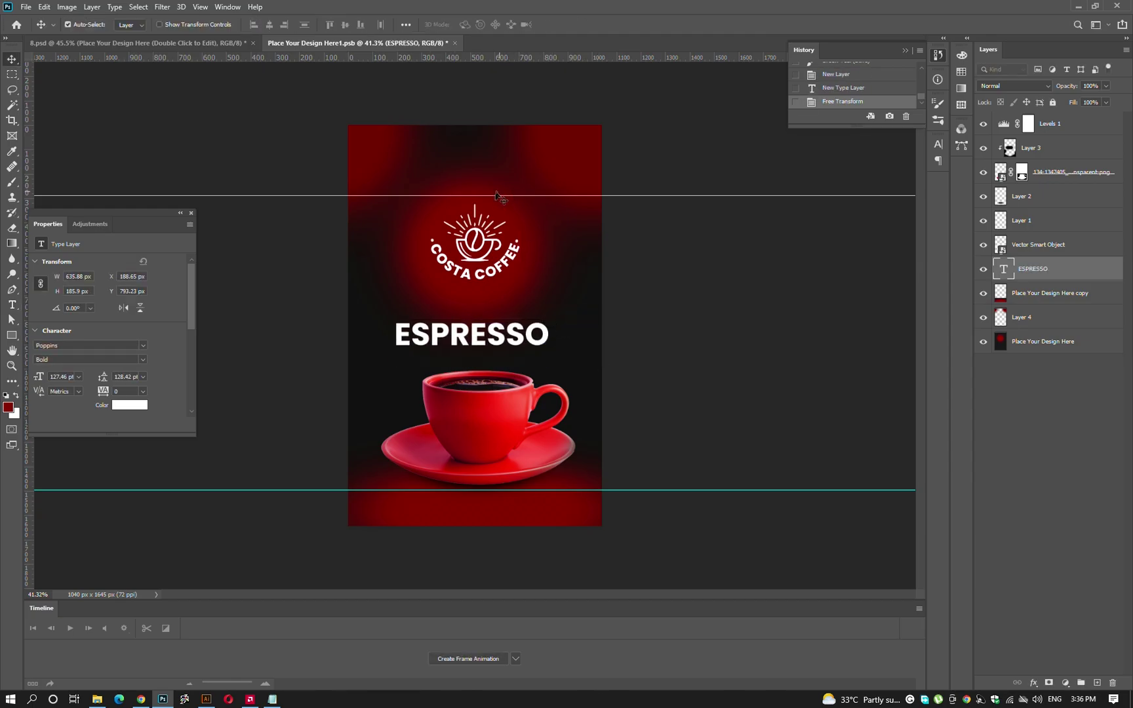
pyautogui.hotkey('ctrl', 'd')
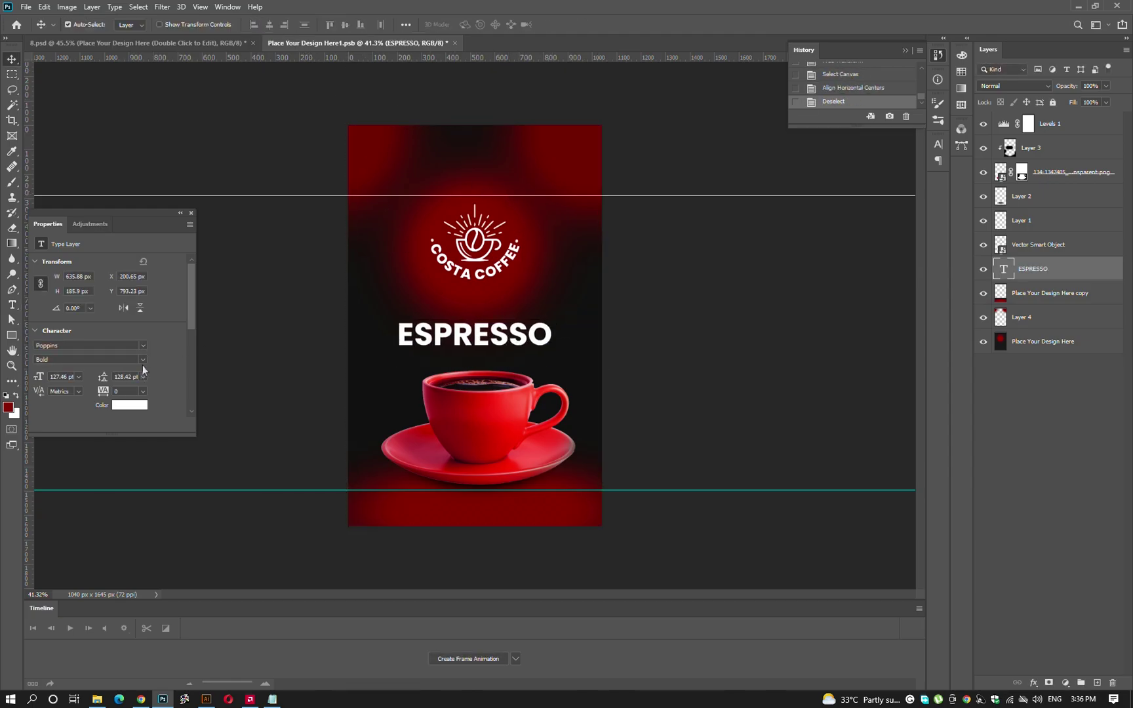
# Try a red colour sampled from the cup, then make the ESPRESSO text white.
pyautogui.click(130, 405)
pyautogui.moveTo(416, 514); pyautogui.dragTo(507, 414)
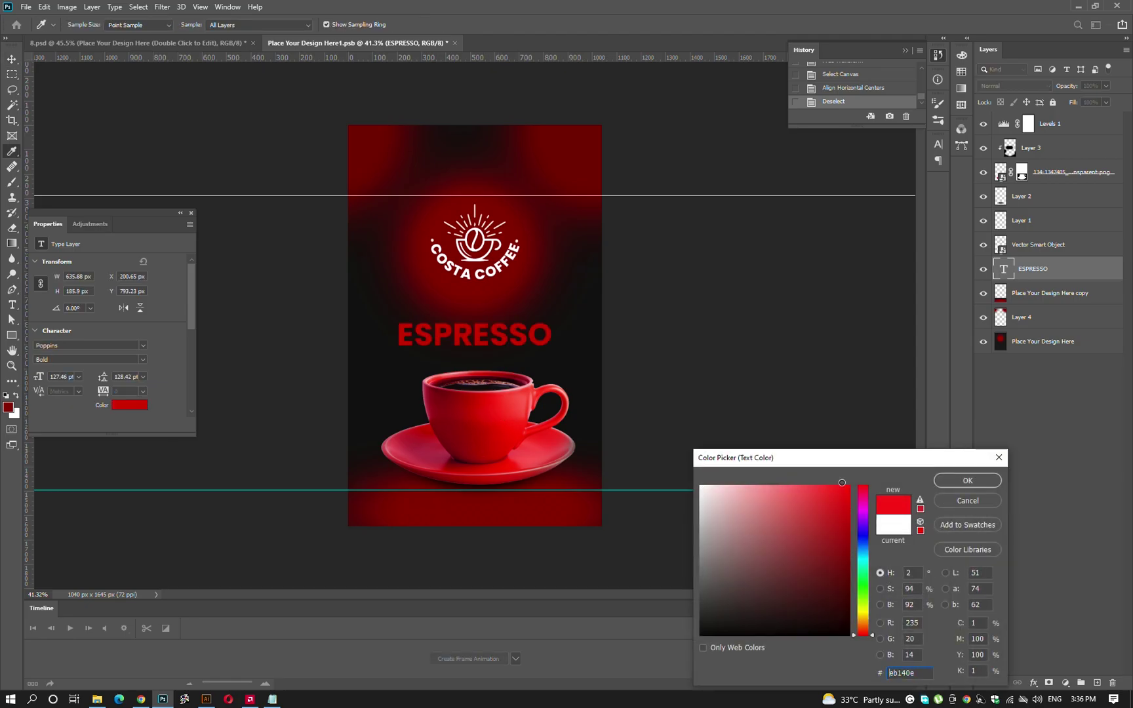
pyautogui.press('Return')
pyautogui.moveTo(516, 334); pyautogui.dragTo(522, 339)
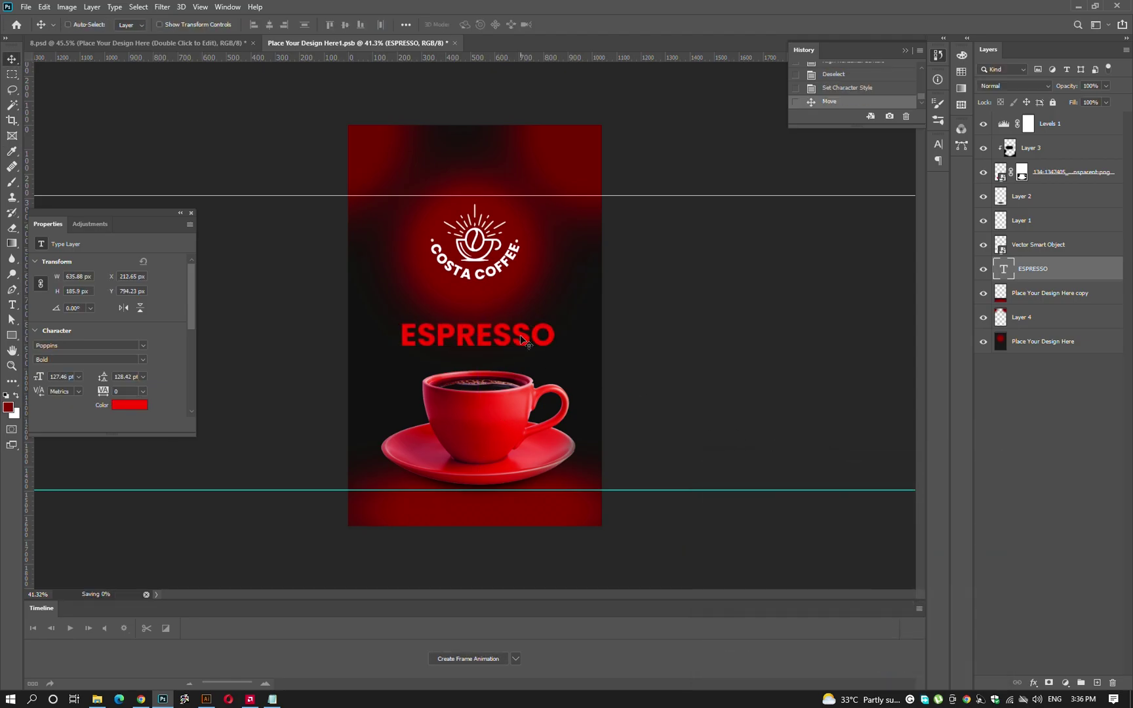
pyautogui.hotkey('ctrl', 'Tab')
pyautogui.hotkey('ctrl', 'Tab')
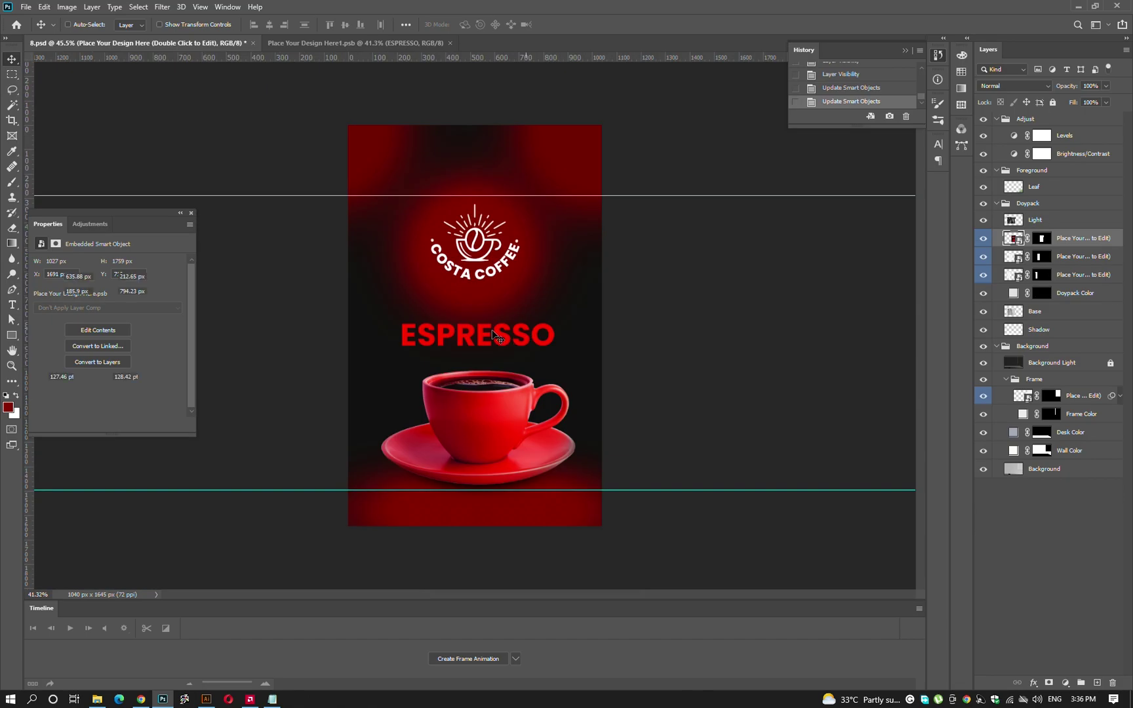
pyautogui.press('i')
pyautogui.click(129, 405)
pyautogui.click(486, 266)
pyautogui.write('ffffff')
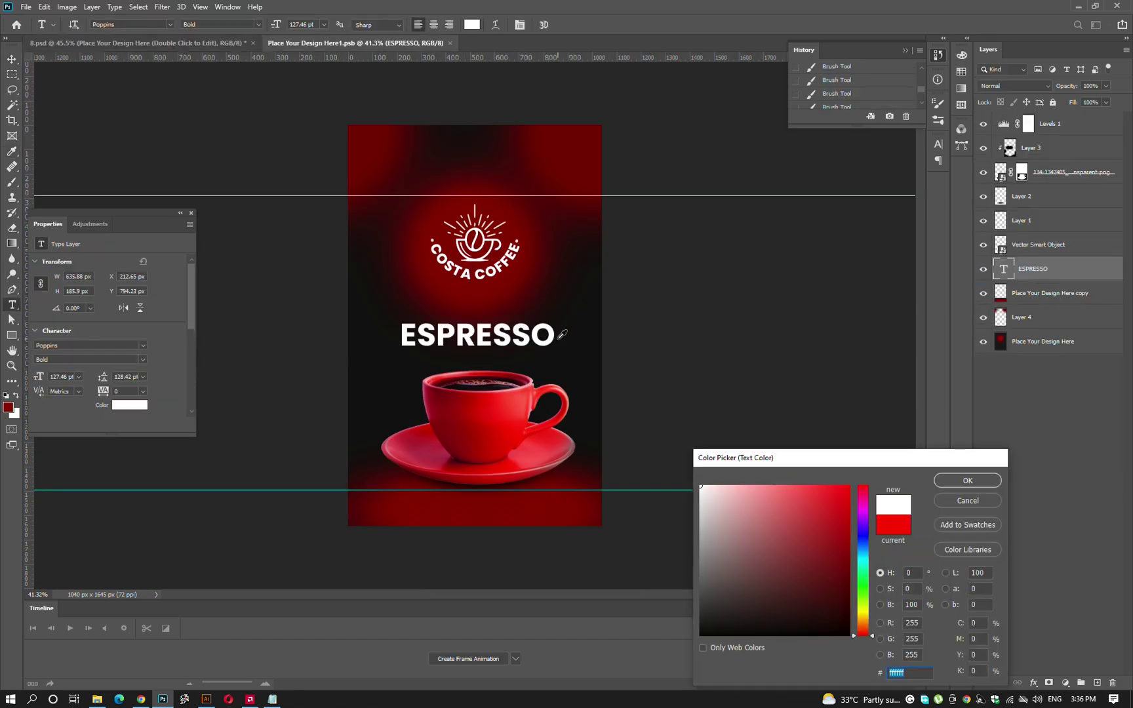
pyautogui.press('Return')
pyautogui.scroll(-1, 558, 338)
# Duplicate the ESPRESSO title just above itself and shrink the copy around its centre.
pyautogui.press('v')
pyautogui.moveTo(537, 338); pyautogui.dragTo(538, 315)
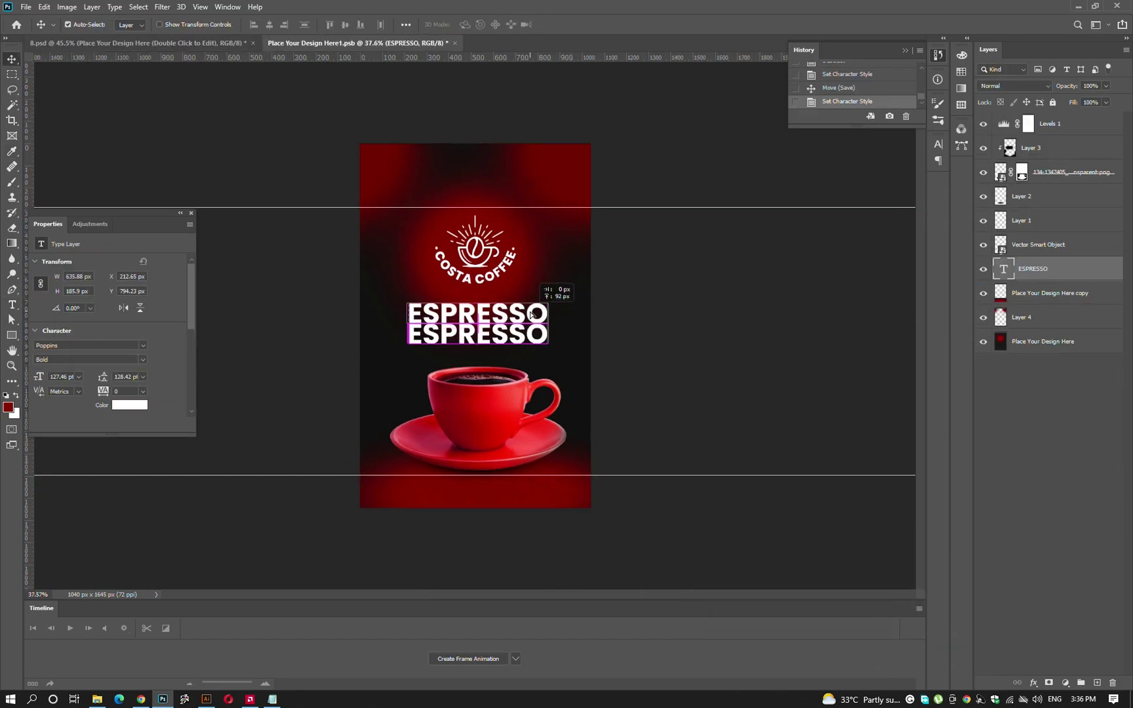
pyautogui.hotkey('ctrl', '1')
pyautogui.hotkey('ctrl', 't')
pyautogui.moveTo(616, 308); pyautogui.dragTo(530, 308)
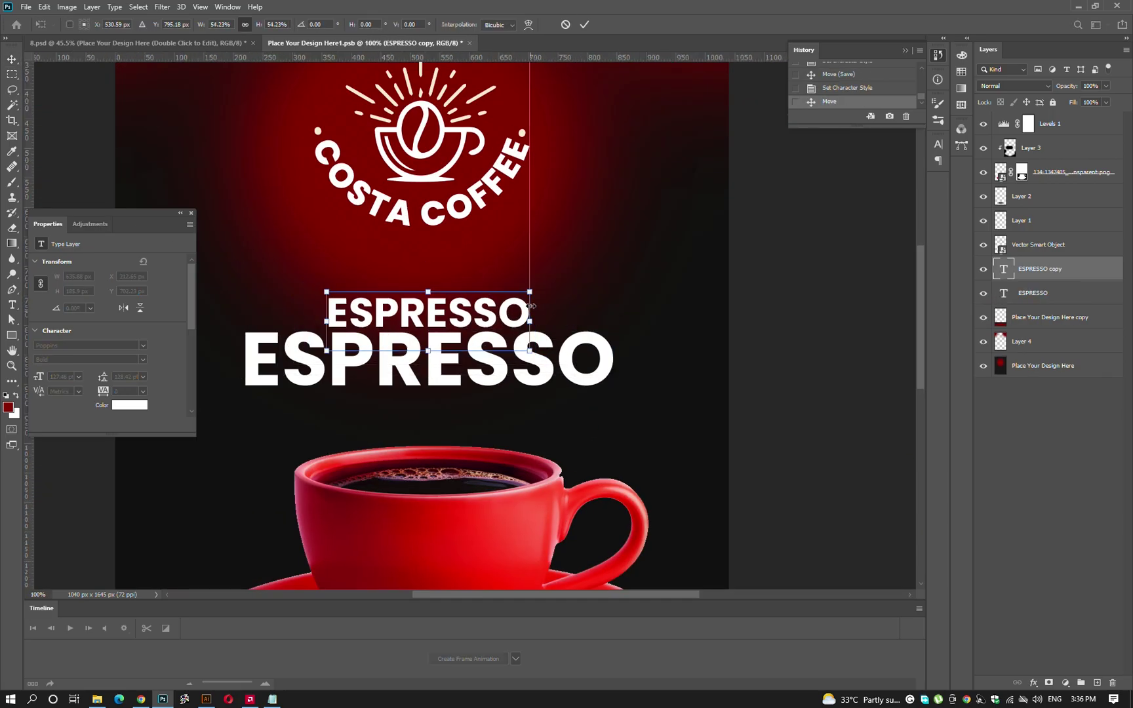
pyautogui.press('Return')
# Retype the smaller copy as DARK and centre it horizontally on the label.
pyautogui.doubleClick(513, 308)
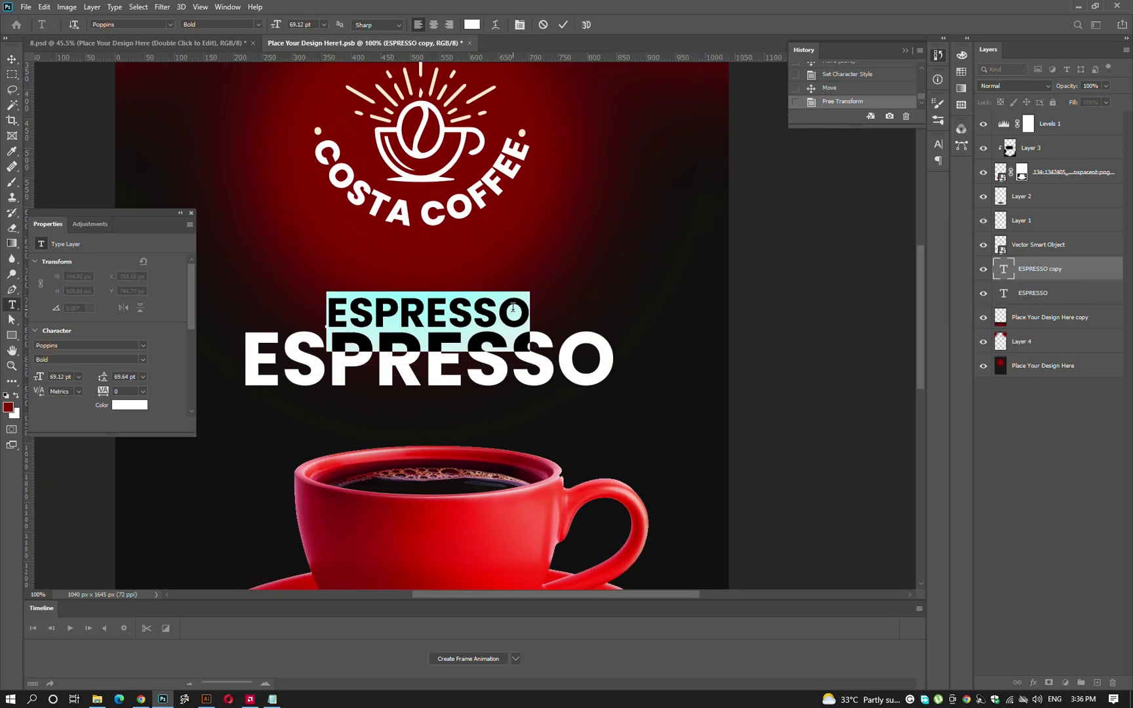
pyautogui.write('dark')
pyautogui.hotkey('ctrl', 'a')
pyautogui.write('D')
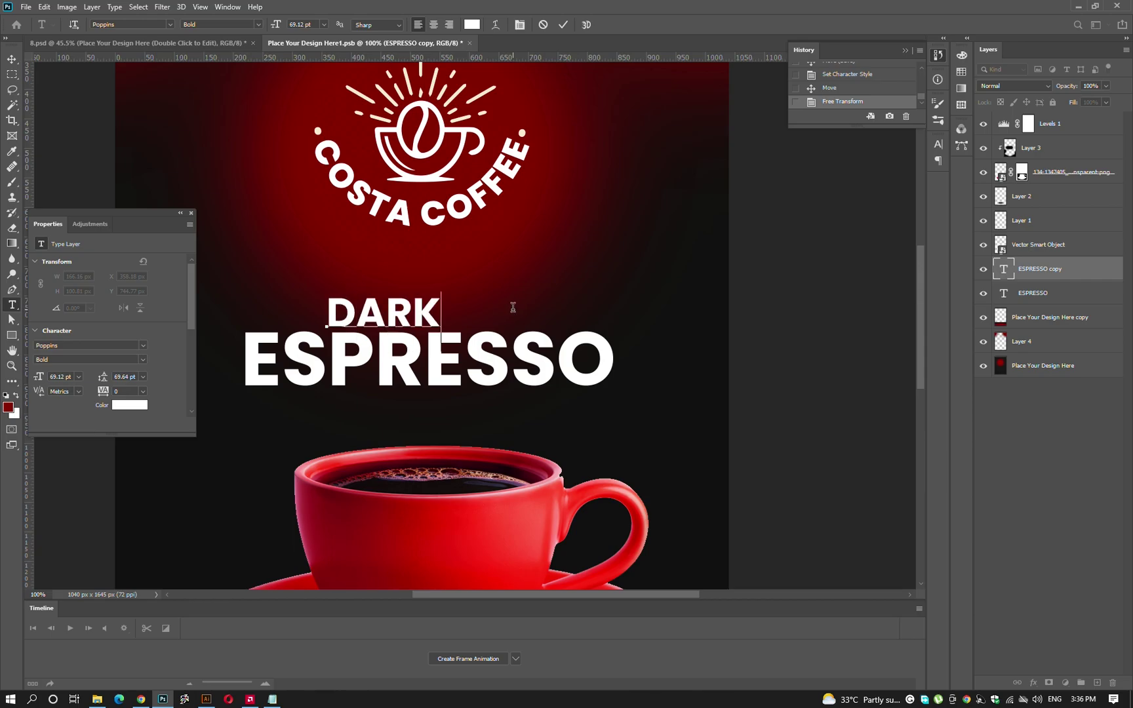
pyautogui.hotkey('ctrl', 'Return')
pyautogui.press('v')
pyautogui.click(269, 25)
pyautogui.hotkey('ctrl', 'd')
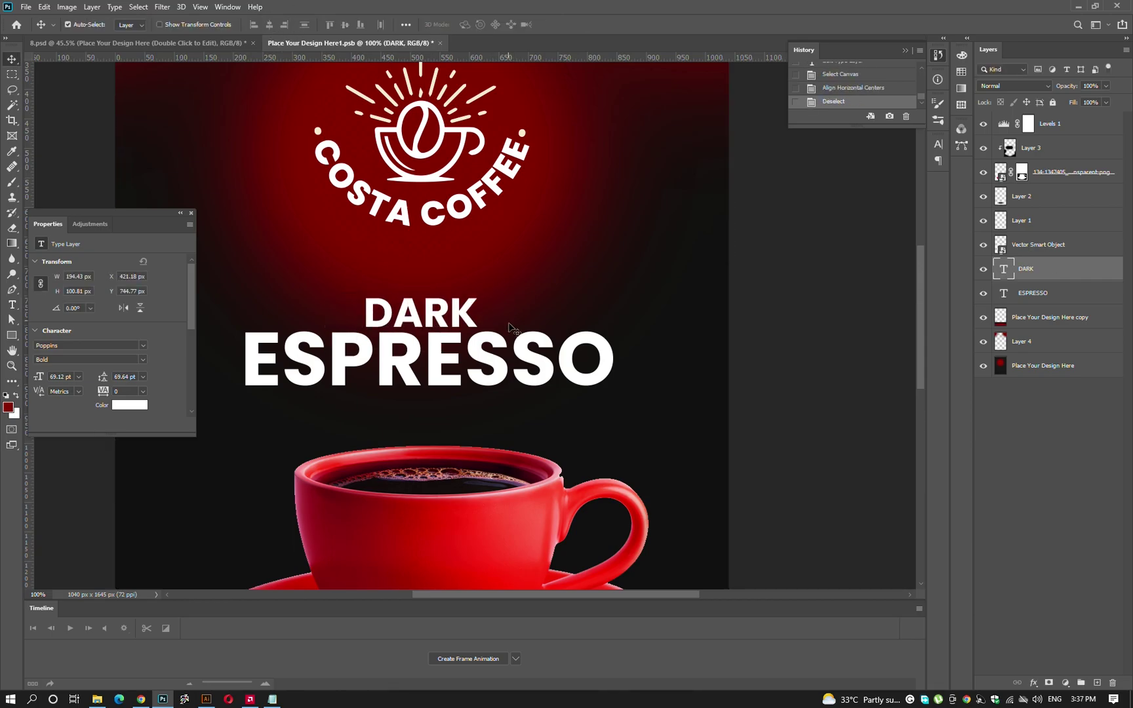
# Draw a thin 8 px white bar on the right of the DARK heading.
pyautogui.press('u')
pyautogui.moveTo(595, 312); pyautogui.dragTo(595, 311)
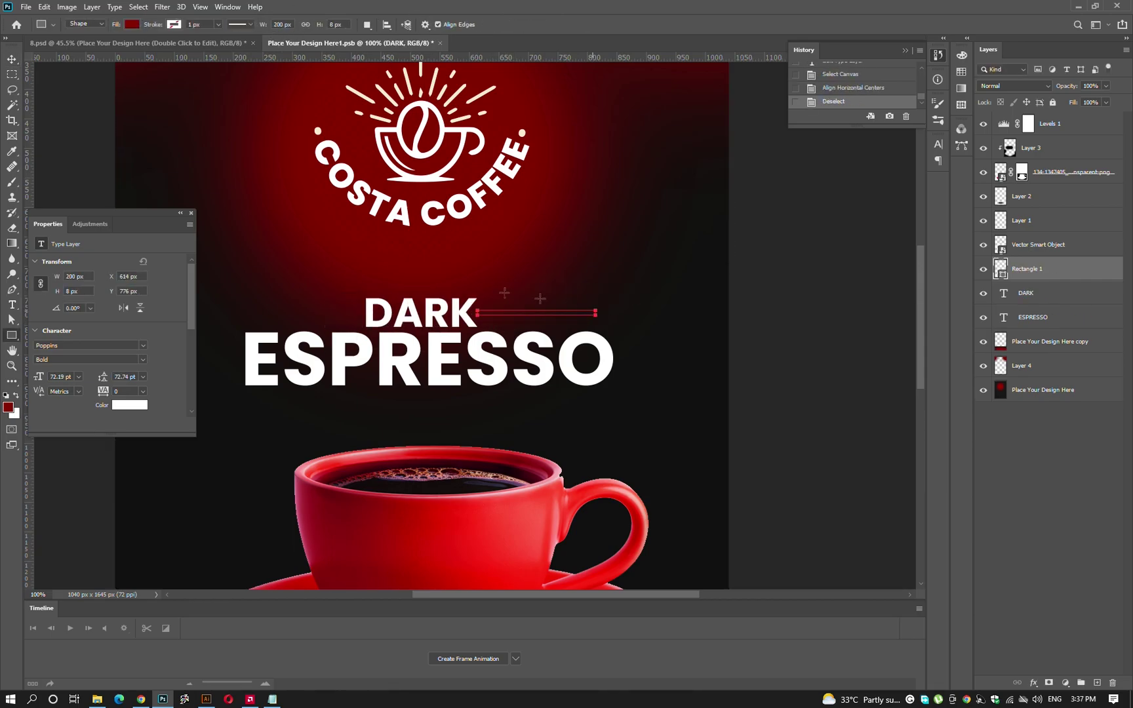
pyautogui.press('v')
pyautogui.click(54, 299)
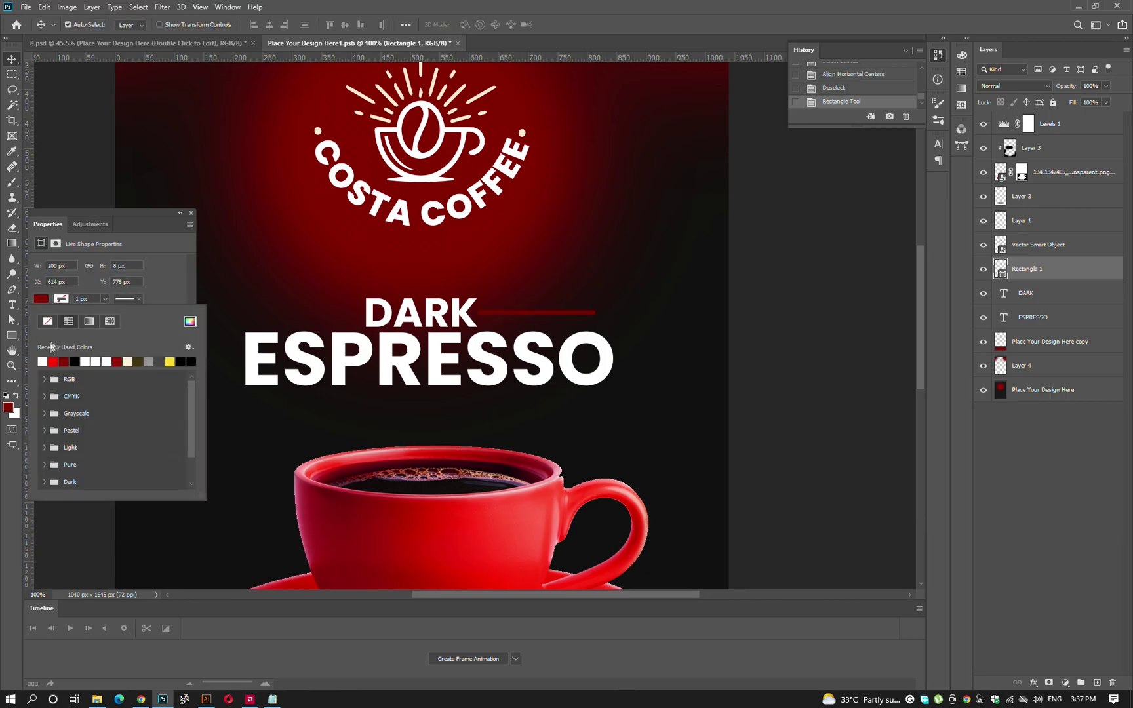
pyautogui.click(234, 281)
pyautogui.moveTo(590, 312); pyautogui.dragTo(592, 311)
pyautogui.scroll(2, 604, 311)
pyautogui.hotkey('ctrl', 't')
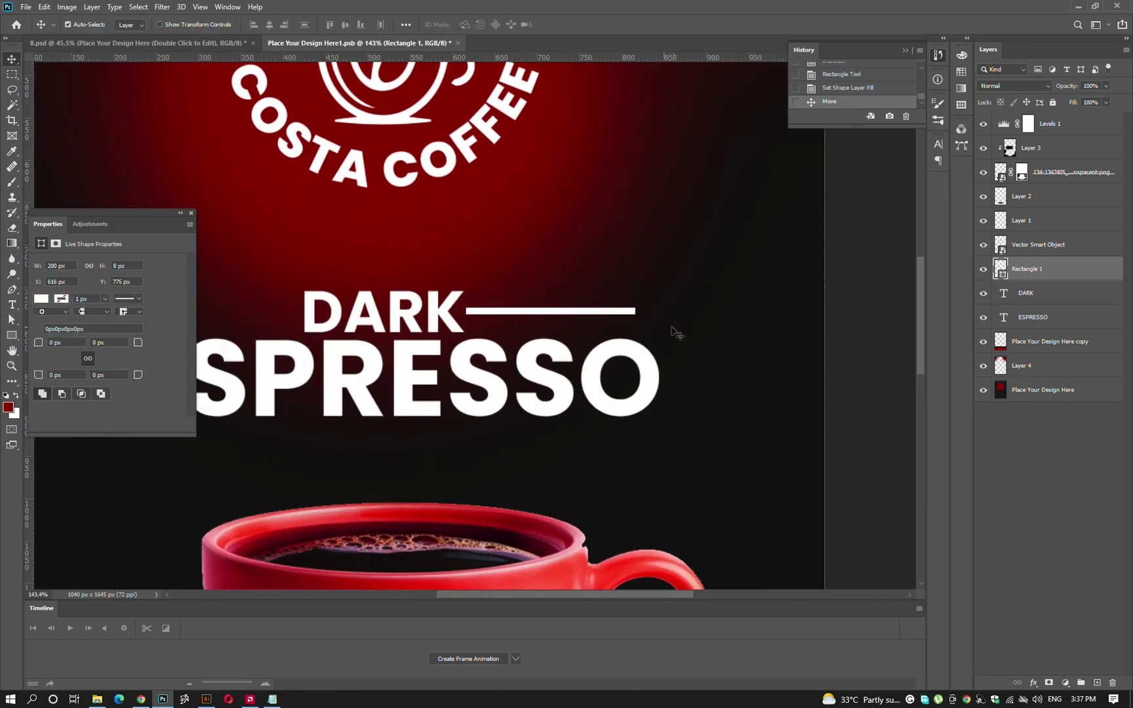
pyautogui.press('Return')
# Duplicate the bar to the left of DARK and shorten it to 192 px.
pyautogui.hotkey('ctrl', 'j')
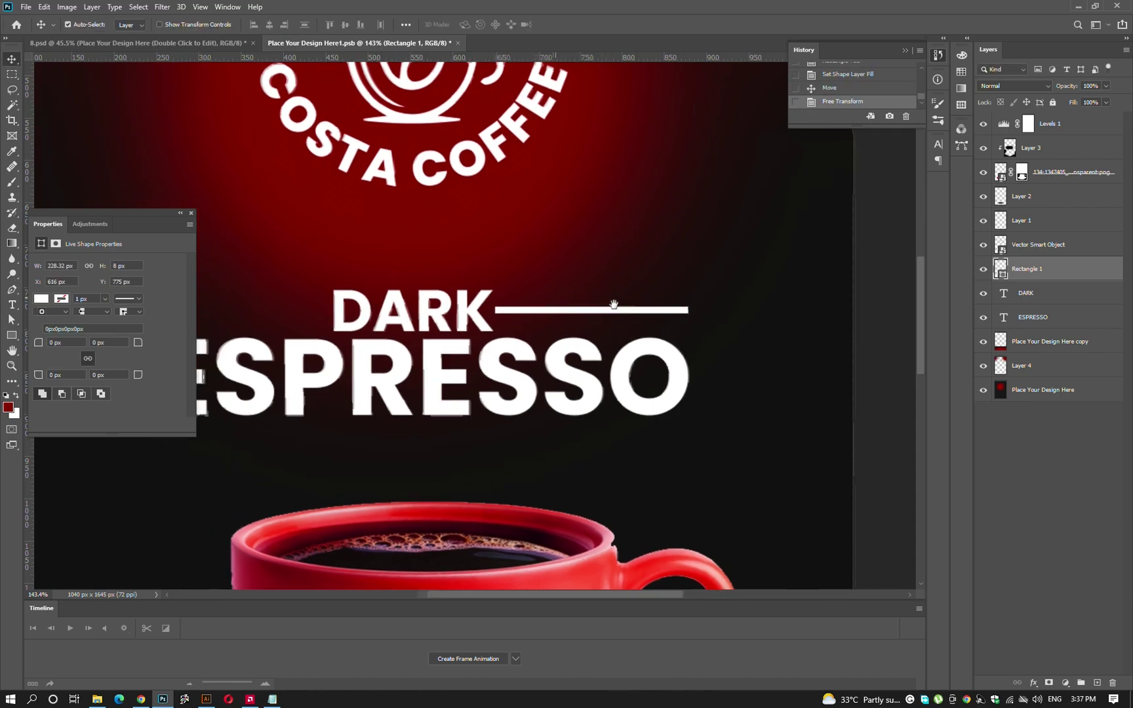
pyautogui.hscroll(-3, 642, 315)
pyautogui.moveTo(687, 323); pyautogui.dragTo(383, 333)
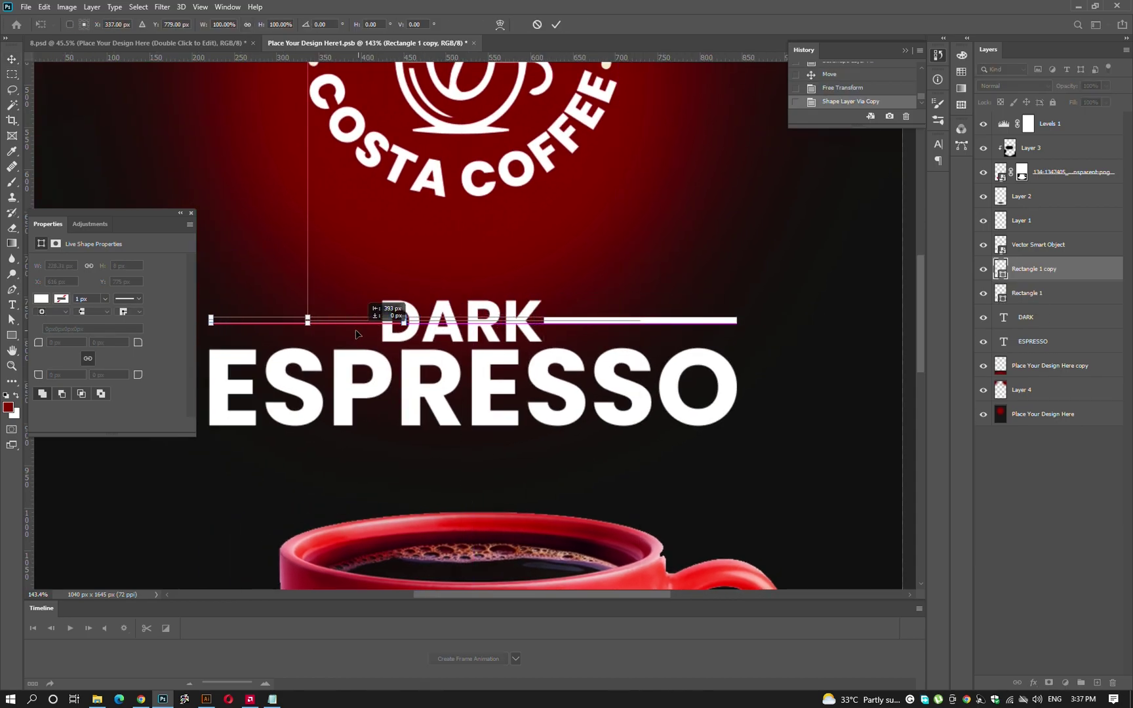
pyautogui.press('Return')
pyautogui.scroll(3, 423, 332)
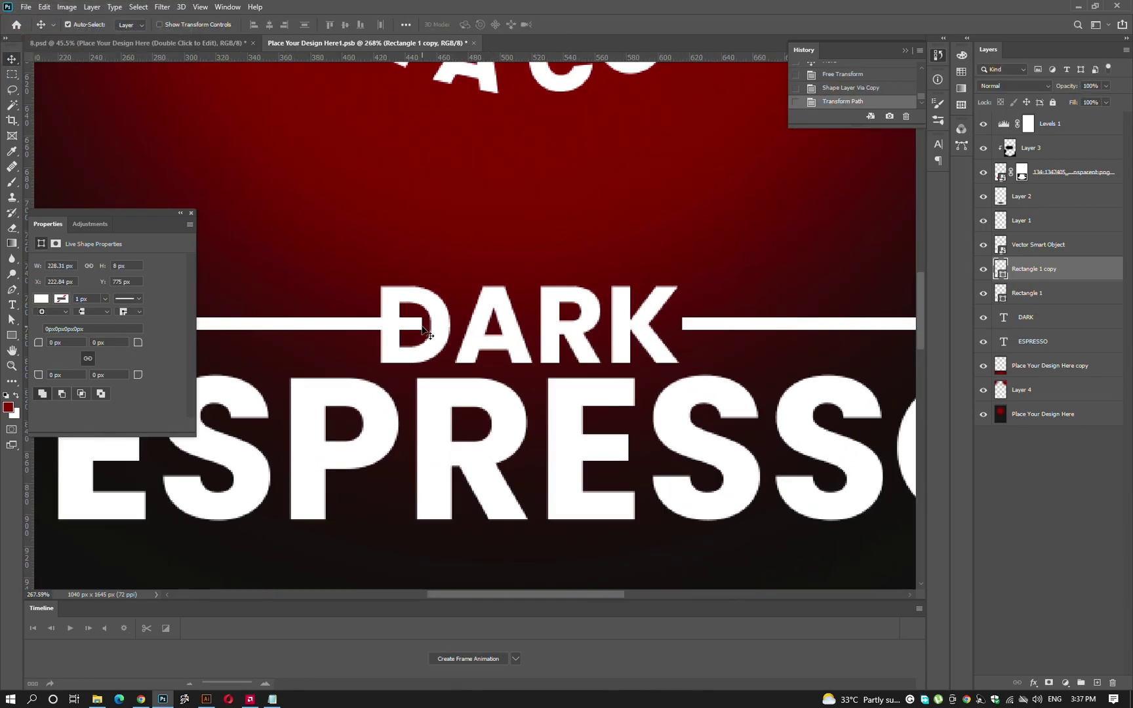
pyautogui.hotkey('ctrl', 't')
pyautogui.moveTo(419, 324); pyautogui.dragTo(366, 325)
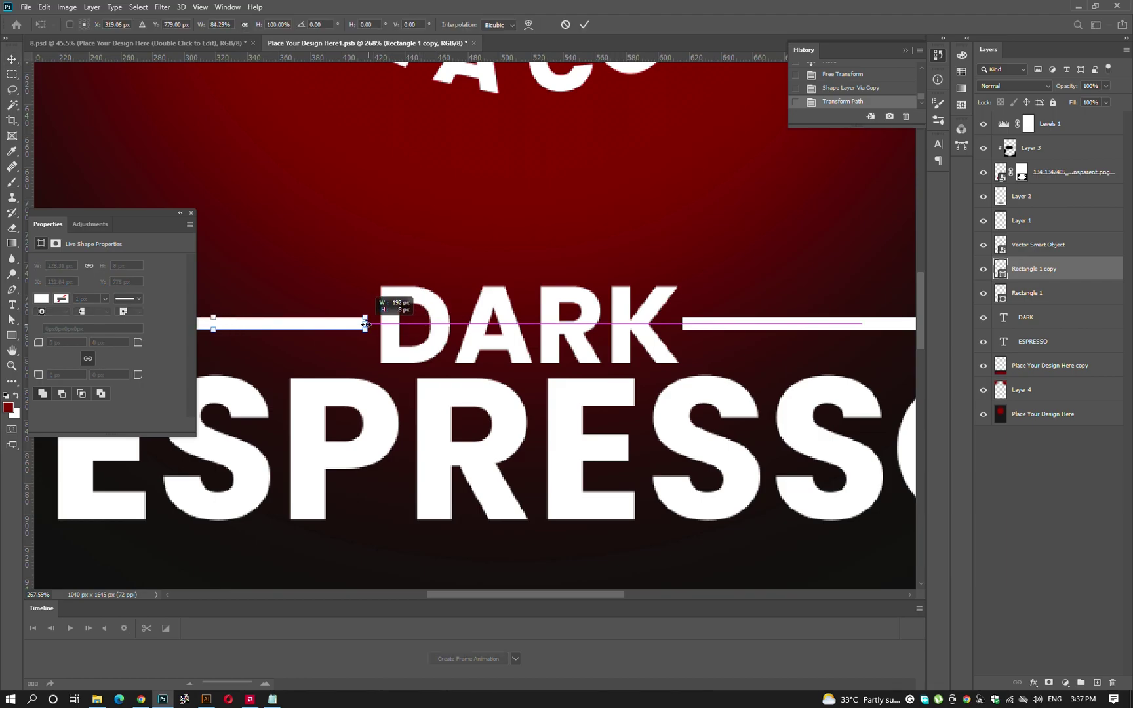
pyautogui.press('Return')
pyautogui.scroll(-8, 365, 326)
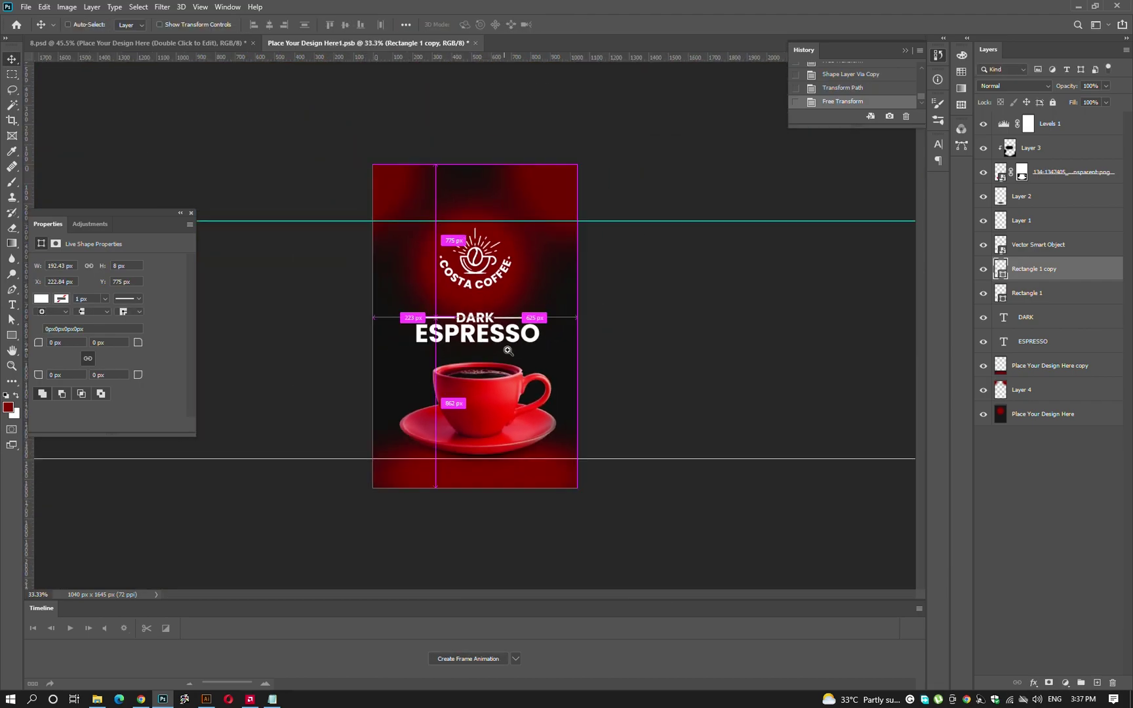
pyautogui.scroll(2, 512, 356)
pyautogui.scroll(2, 512, 356)
pyautogui.scroll(-5, 493, 387)
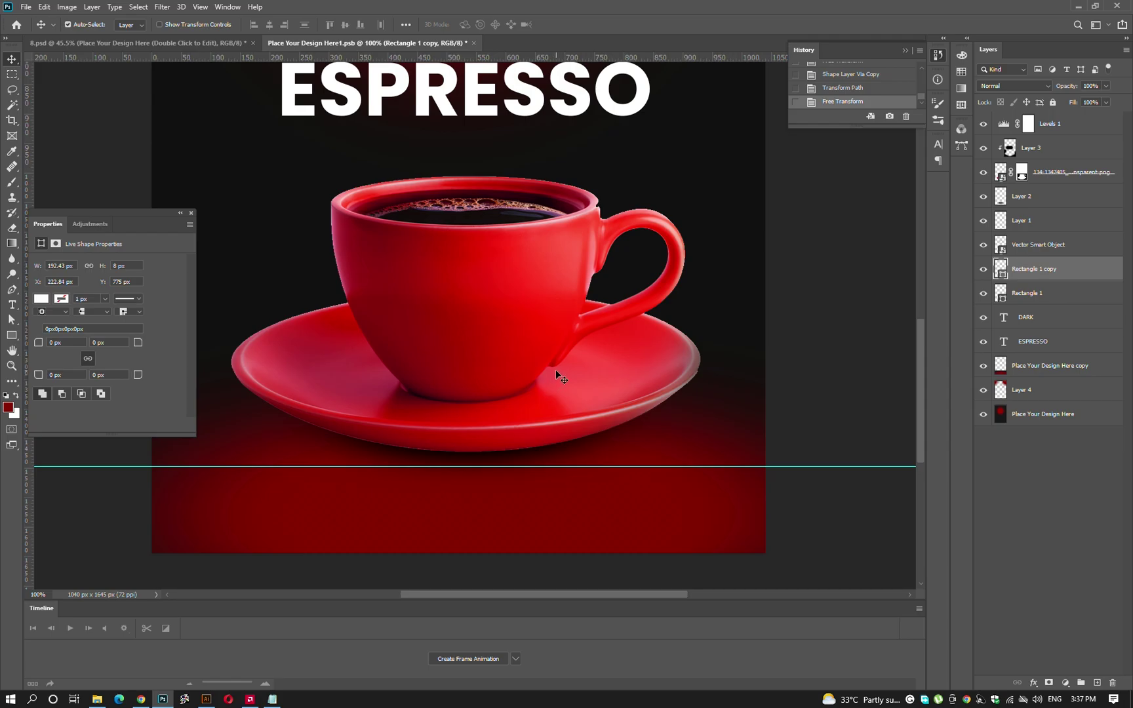
pyautogui.moveTo(661, 393); pyautogui.dragTo(531, 385)
# Draw a white 138 px circle at the label's bottom right, below the saucer.
pyautogui.click(14, 339)
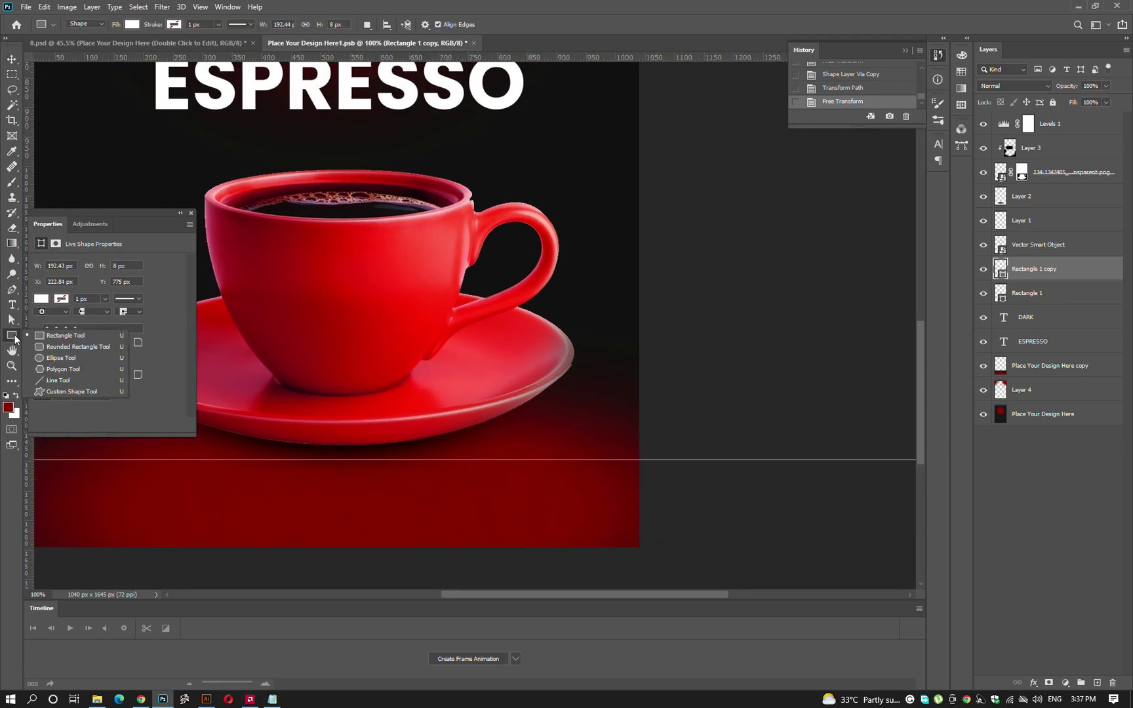
pyautogui.click(52, 358)
pyautogui.moveTo(591, 486); pyautogui.dragTo(605, 485)
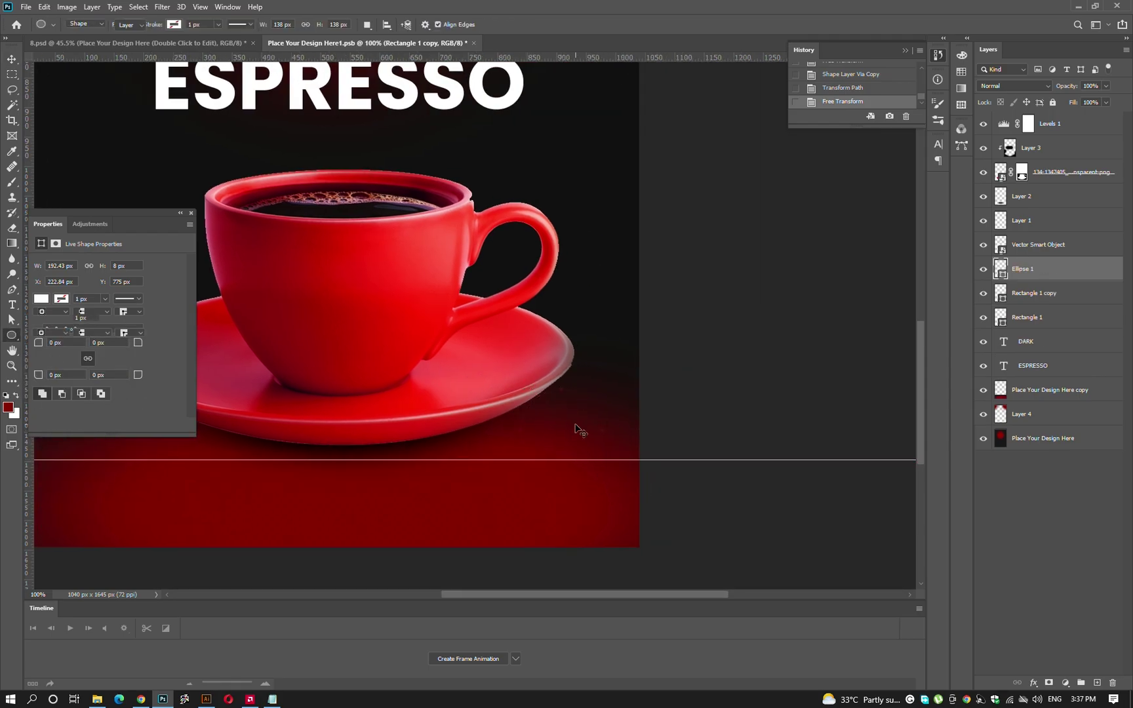
pyautogui.moveTo(578, 432); pyautogui.dragTo(581, 449)
# Add '500gm' text in the circle, scale it down and colour it black.
pyautogui.press('t')
pyautogui.click(458, 483)
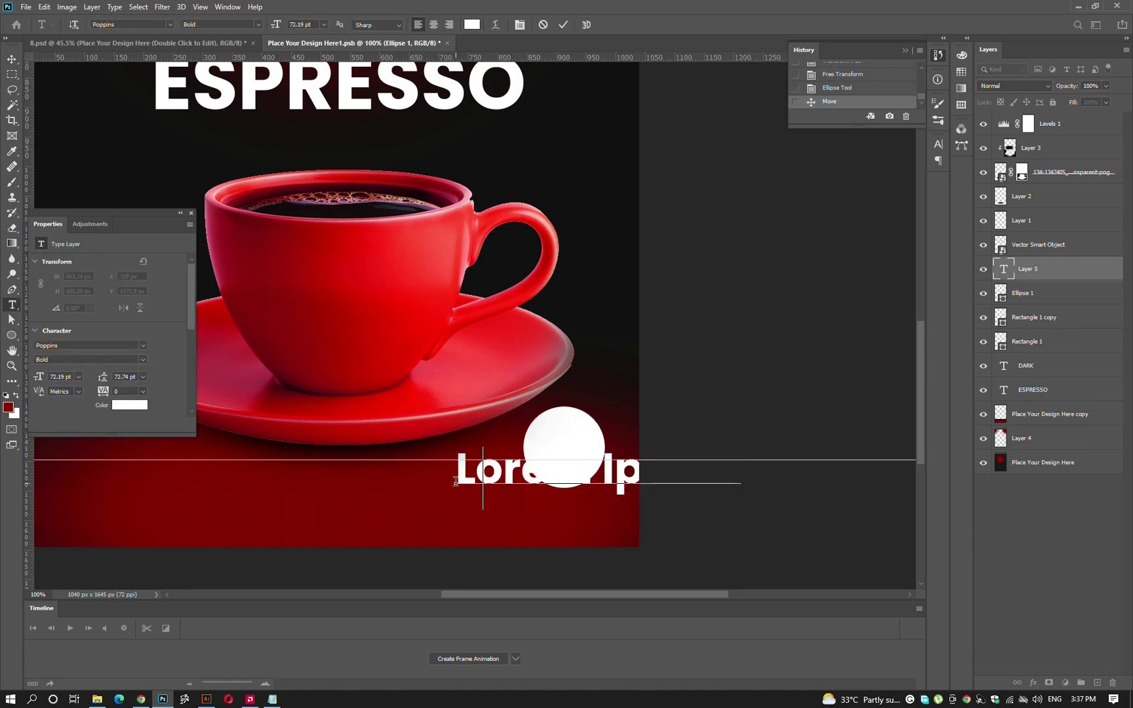
pyautogui.write('500gm')
pyautogui.hotkey('ctrl', 't')
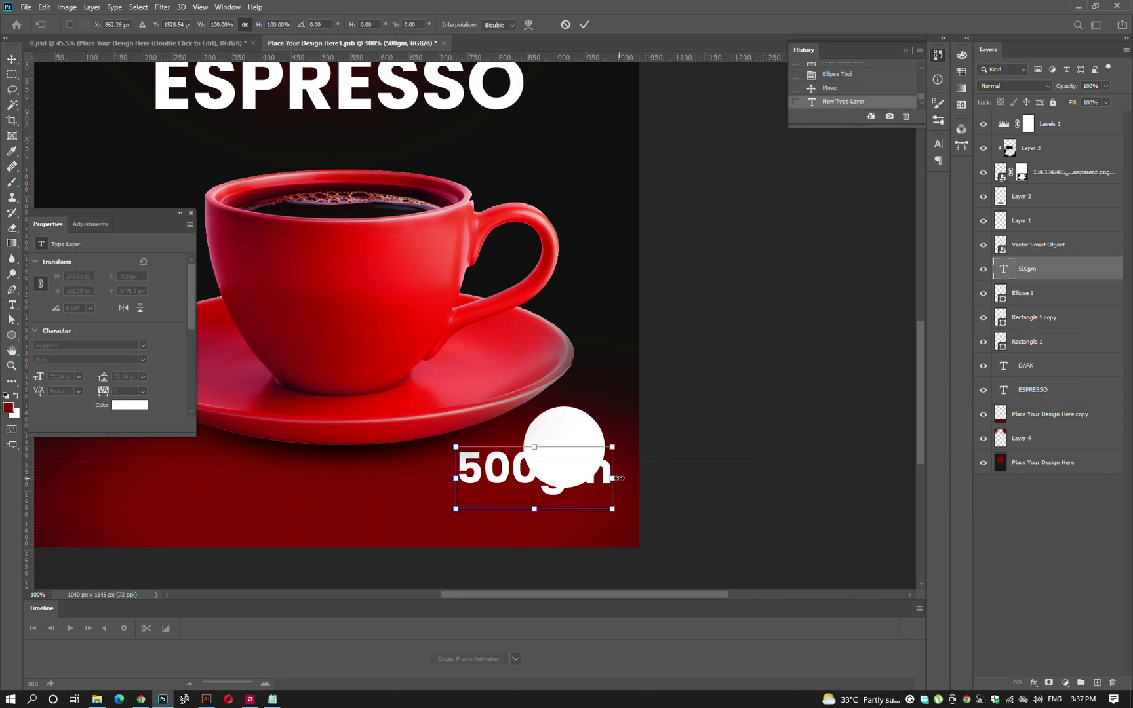
pyautogui.moveTo(619, 478)
pyautogui.mouseDown()
pyautogui.moveTo(570, 478)
pyautogui.moveTo(580, 457)
pyautogui.mouseUp()
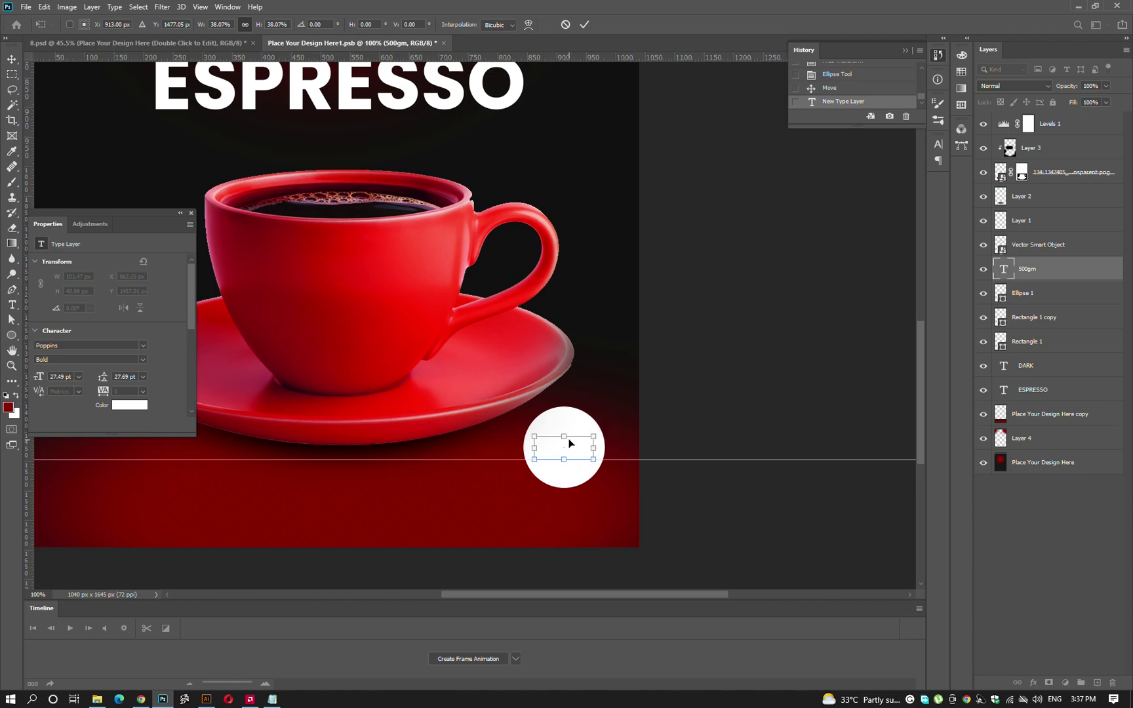
pyautogui.press('Return')
pyautogui.hotkey('ctrl', 'shift', ']')
pyautogui.press('i')
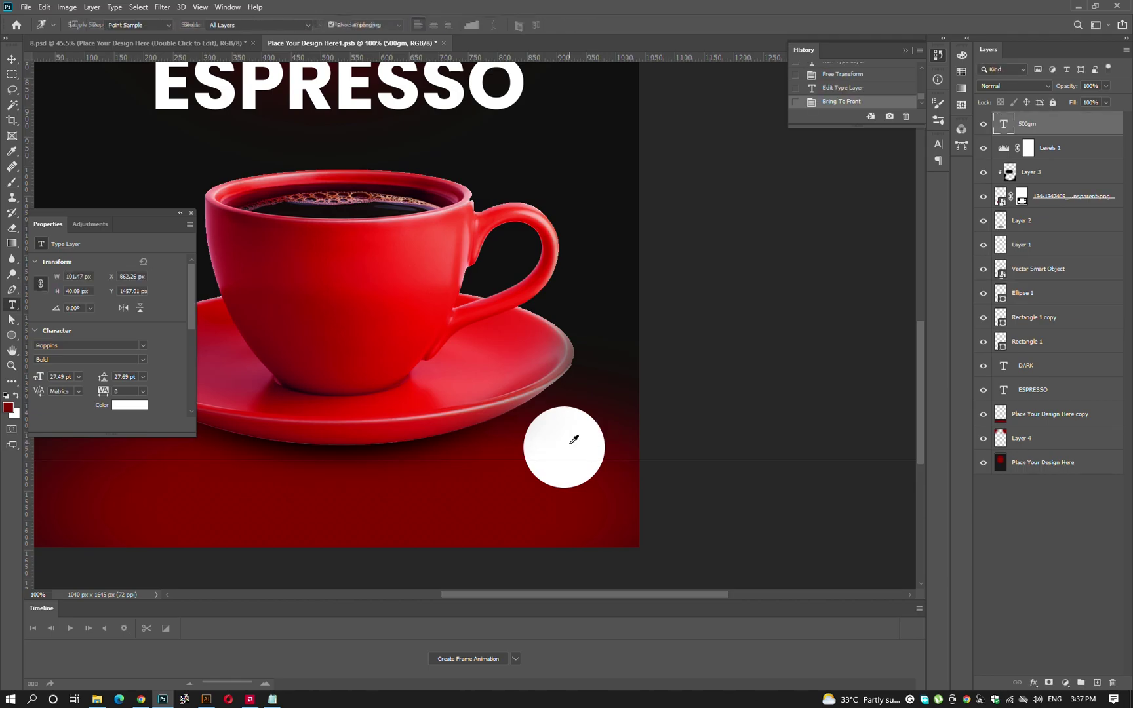
pyautogui.click(130, 405)
pyautogui.click(571, 296)
pyautogui.press('Return')
# Reposition the 500gm text and enlarge it to fill the circle.
pyautogui.press('v')
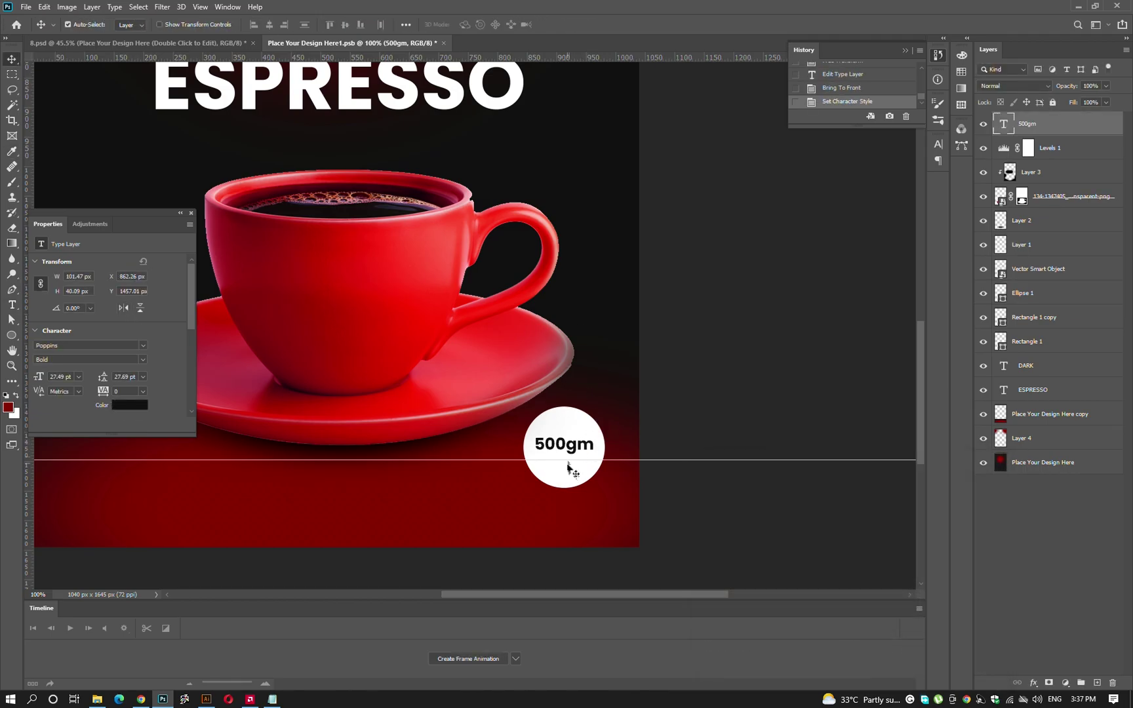
pyautogui.click(564, 470)
pyautogui.moveTo(570, 450); pyautogui.dragTo(570, 451)
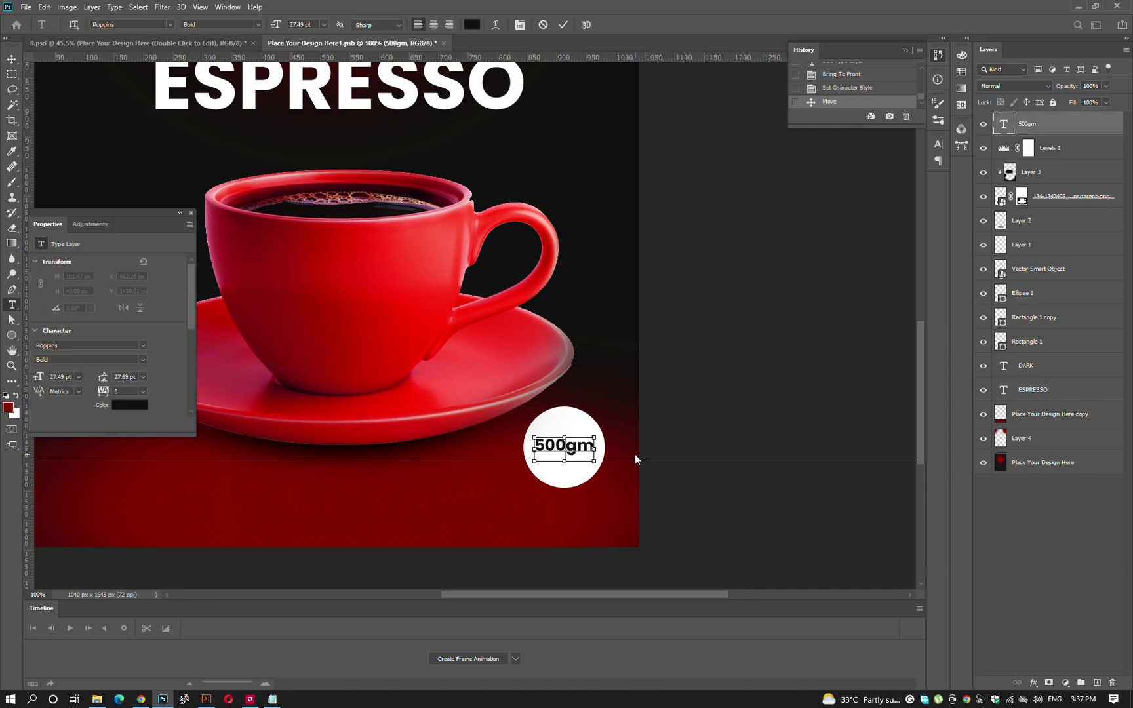
pyautogui.press('BackSpace')
pyautogui.press('BackSpace')
pyautogui.hotkey('ctrl', 't')
pyautogui.moveTo(591, 444)
pyautogui.mouseDown()
pyautogui.moveTo(604, 461)
pyautogui.moveTo(572, 478)
pyautogui.mouseUp()
pyautogui.press('Return')
# Add a smaller black 'gm' text beneath 500 inside the badge.
pyautogui.press('t')
pyautogui.doubleClick(578, 466)
pyautogui.write('gm')
pyautogui.hotkey('ctrl', 'Return')
pyautogui.hotkey('ctrl', 't')
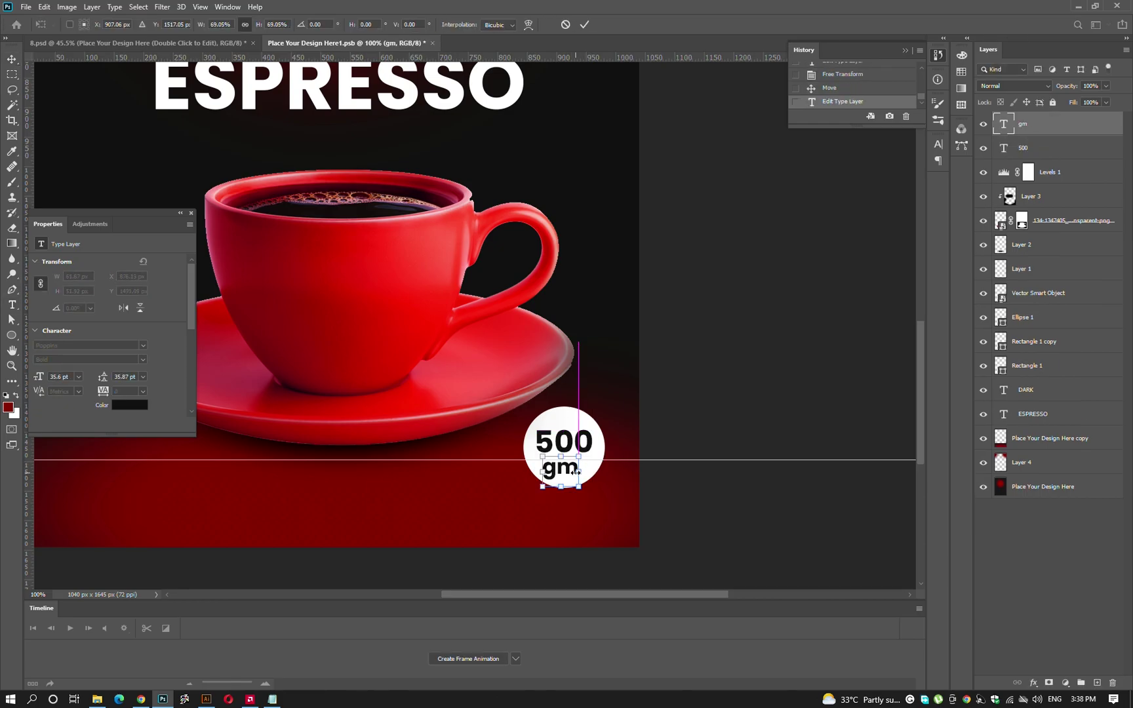
pyautogui.press('Return')
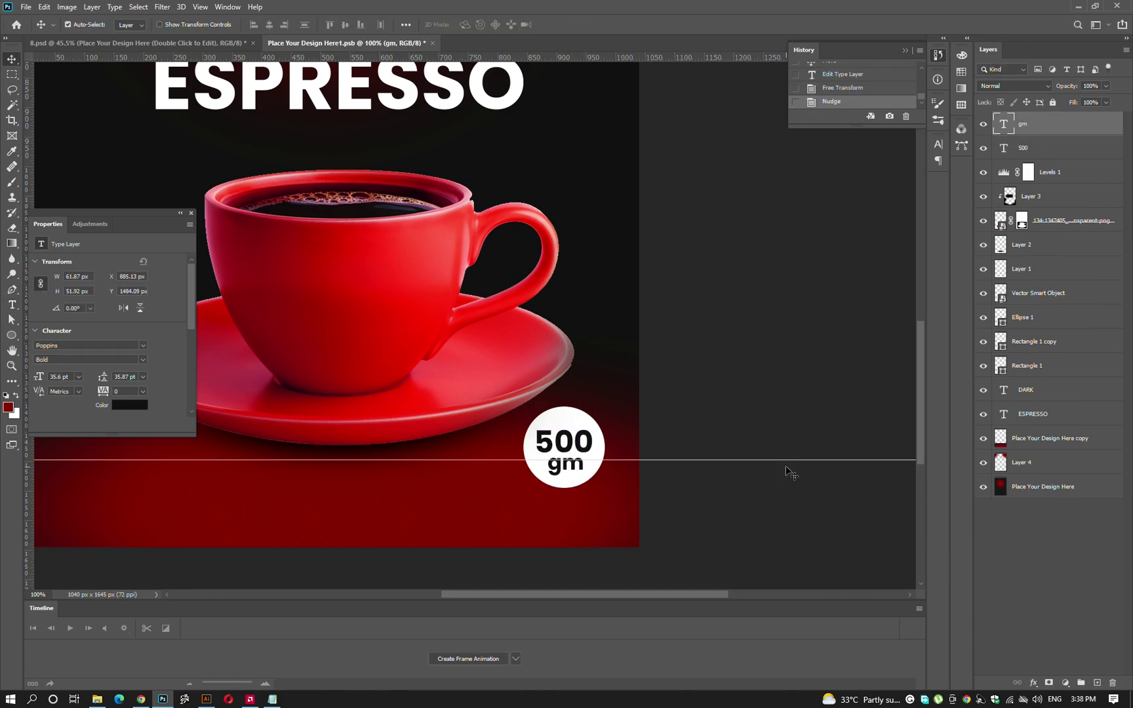
pyautogui.scroll(-2, 792, 473)
pyautogui.click(665, 213)
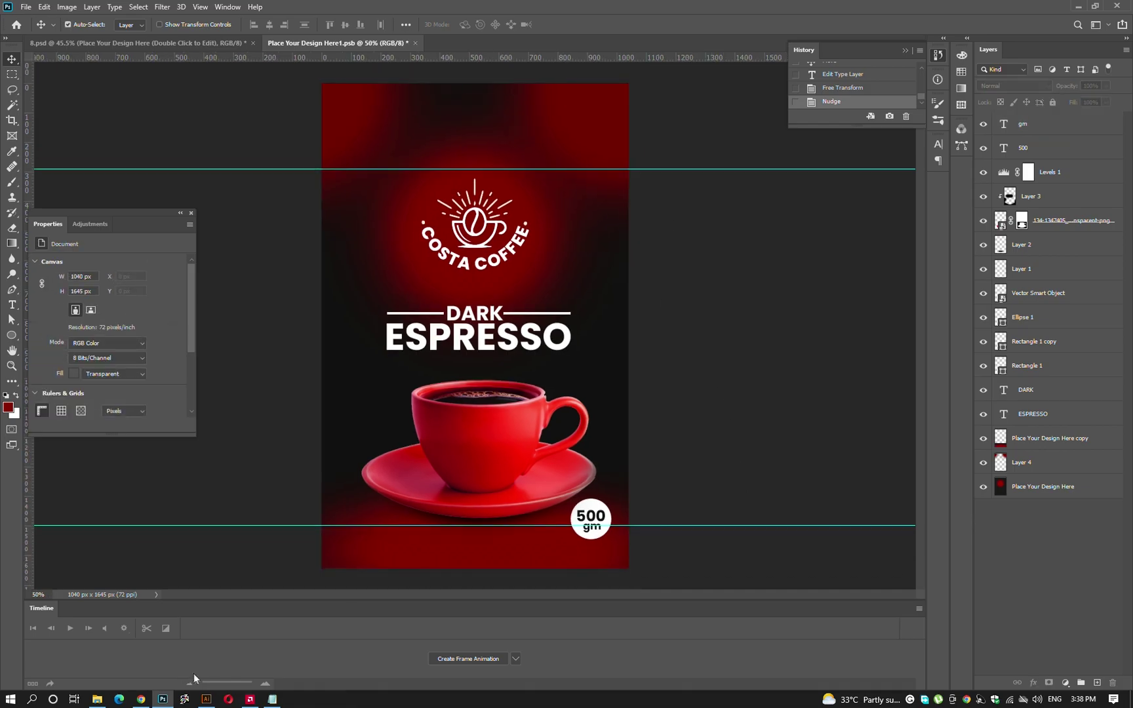
pyautogui.click(269, 700)
pyautogui.click(267, 704)
# In Illustrator, delete the cup, handle and bar pieces around the bean, then copy the bean.
pyautogui.click(207, 699)
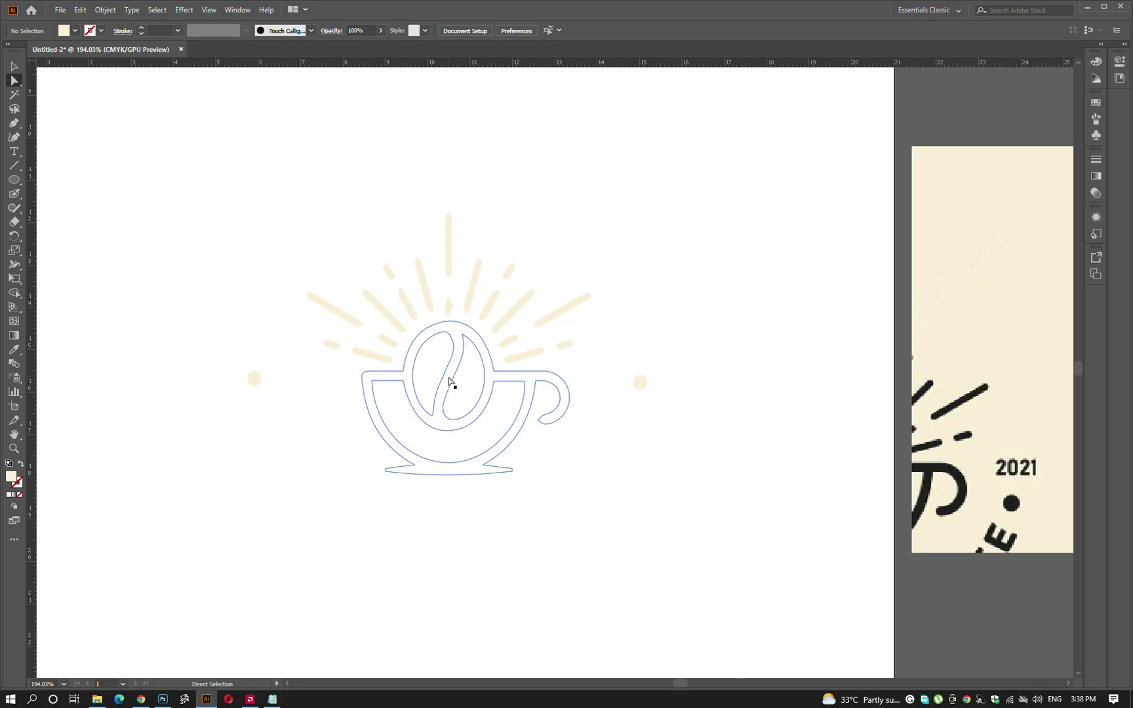
pyautogui.scroll(3, 450, 380)
pyautogui.moveTo(878, 355); pyautogui.dragTo(947, 354)
pyautogui.scroll(3, 645, 456)
pyautogui.hotkey('ctrl', 'z')
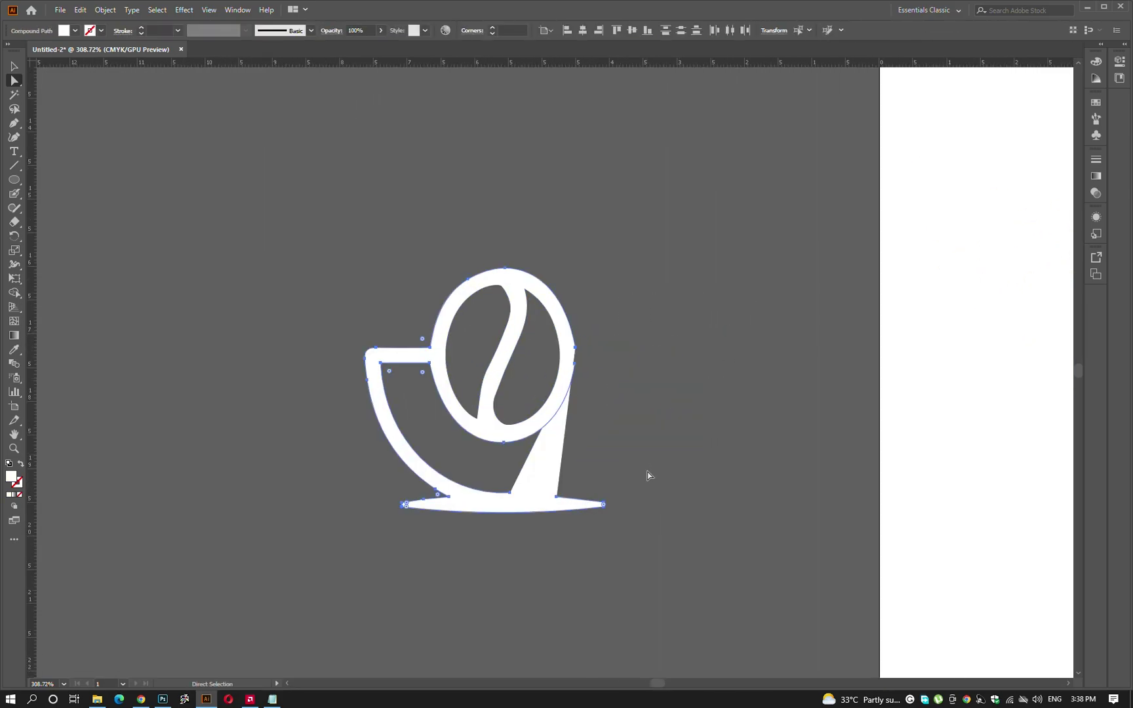
pyautogui.hotkey('ctrl', 'z')
pyautogui.press('Delete')
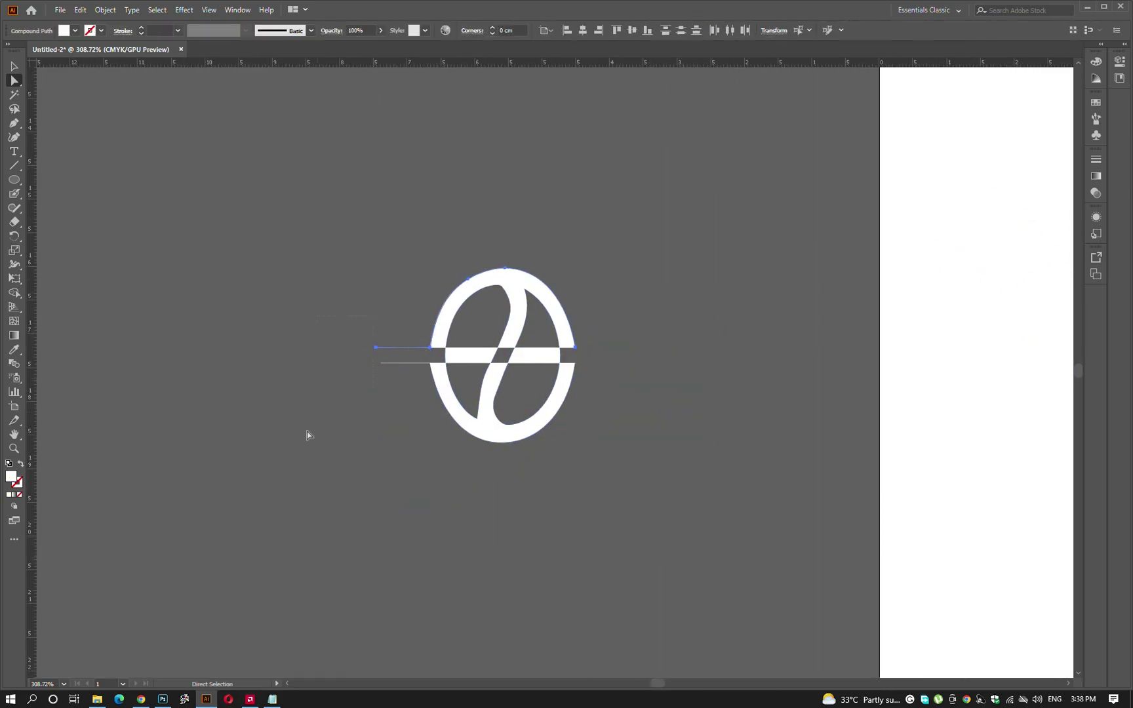
pyautogui.click(444, 384)
pyautogui.press('Delete')
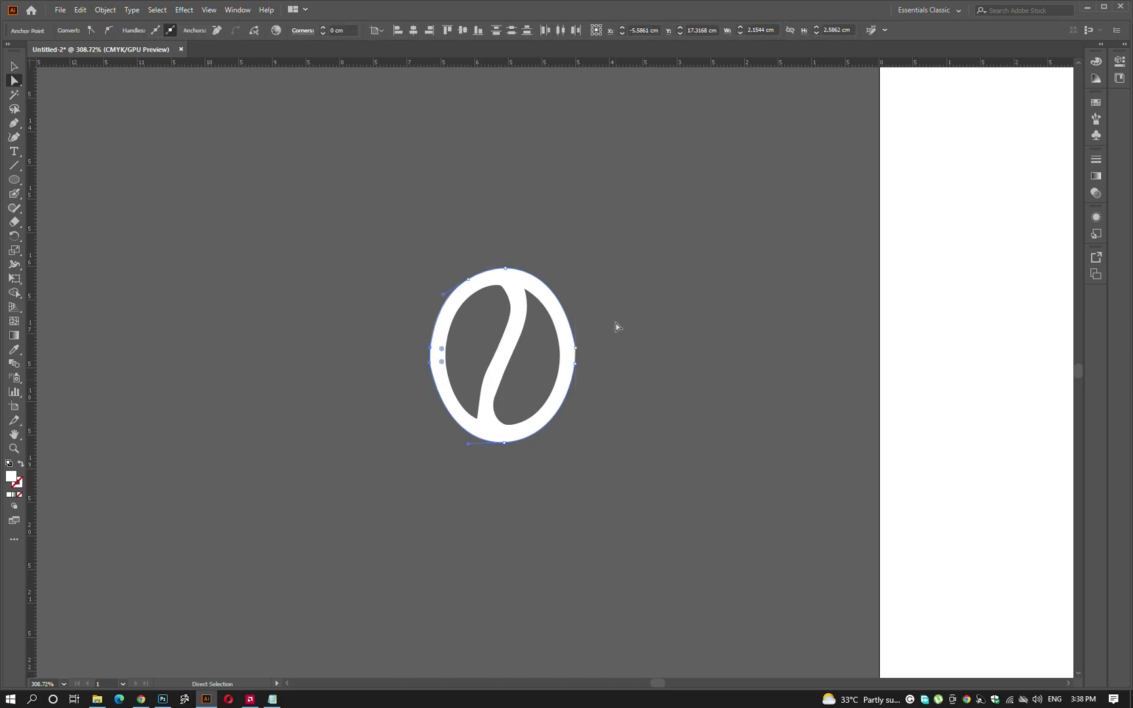
pyautogui.hotkey('ctrl', 'c')
# Paste the bean into Photoshop as a smart object below ESPRESSO and shrink it slightly.
pyautogui.hotkey('alt', 'Tab')
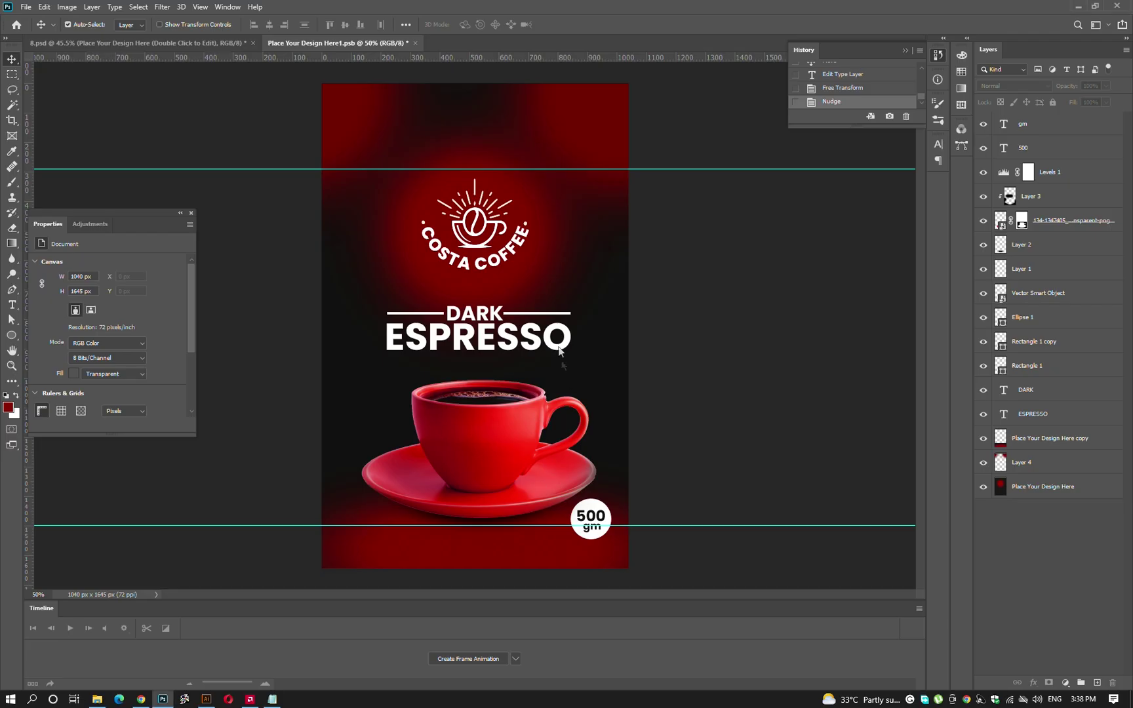
pyautogui.hotkey('ctrl', 'v')
pyautogui.click(406, 197)
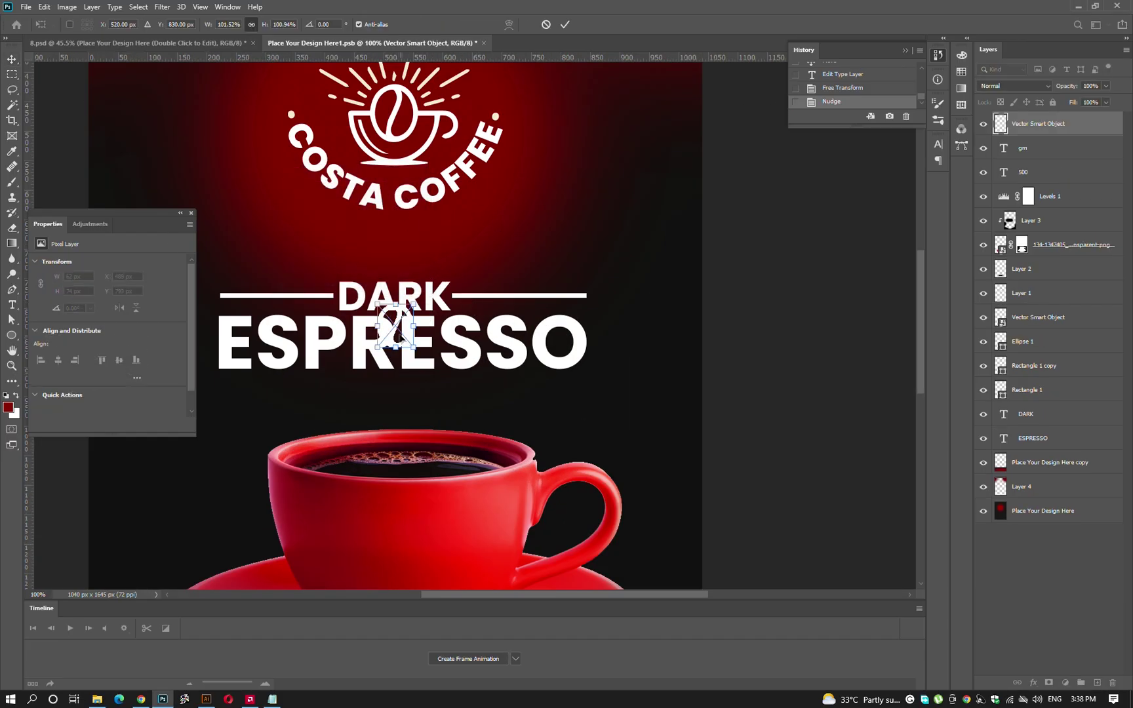
pyautogui.moveTo(397, 328)
pyautogui.mouseDown()
pyautogui.moveTo(379, 406)
pyautogui.moveTo(355, 399)
pyautogui.moveTo(366, 380)
pyautogui.moveTo(462, 405)
pyautogui.moveTo(566, 411)
pyautogui.mouseUp()
pyautogui.hotkey('ctrl', 't')
pyautogui.press('Return')
# Make two bean copies, group all three, and centre the group horizontally.
pyautogui.hotkey('ctrl', '+')
pyautogui.hotkey('ctrl', '+')
pyautogui.keyDown('ctrl'); pyautogui.keyDown('shift'); pyautogui.click(447, 407); pyautogui.keyUp('shift'); pyautogui.keyUp('ctrl')
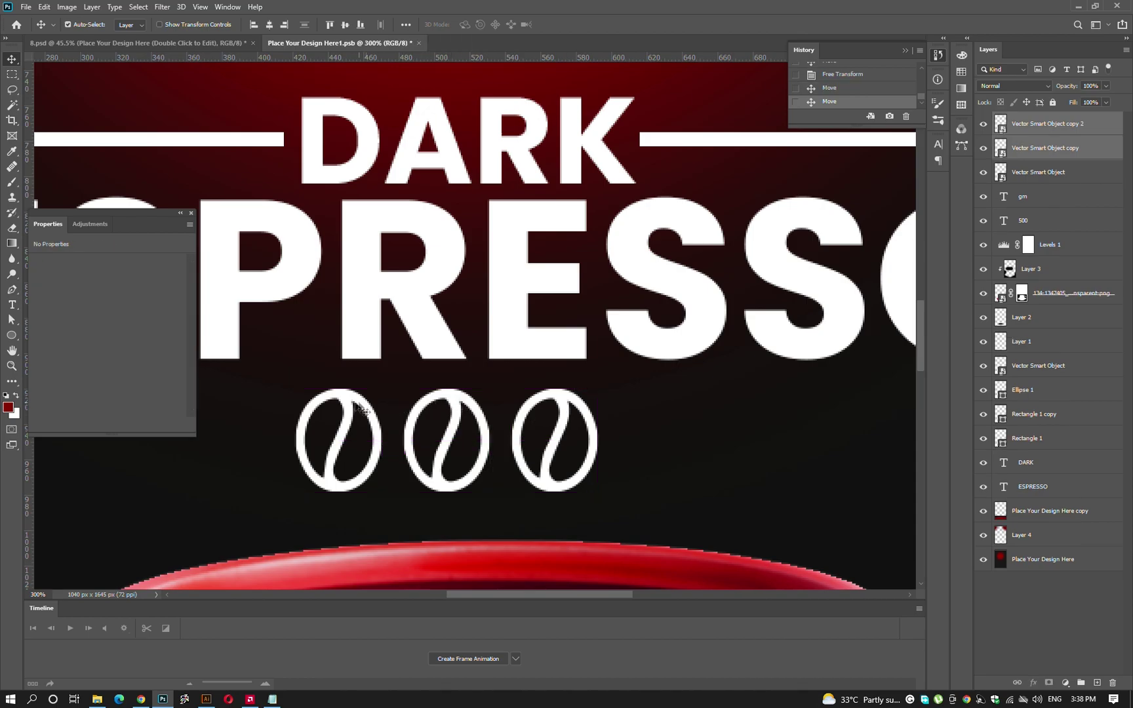
pyautogui.keyDown('ctrl'); pyautogui.keyDown('shift'); pyautogui.click(352, 403); pyautogui.keyUp('shift'); pyautogui.keyUp('ctrl')
pyautogui.hotkey('ctrl', 'g')
pyautogui.hotkey('ctrl', 'a')
pyautogui.click(269, 25)
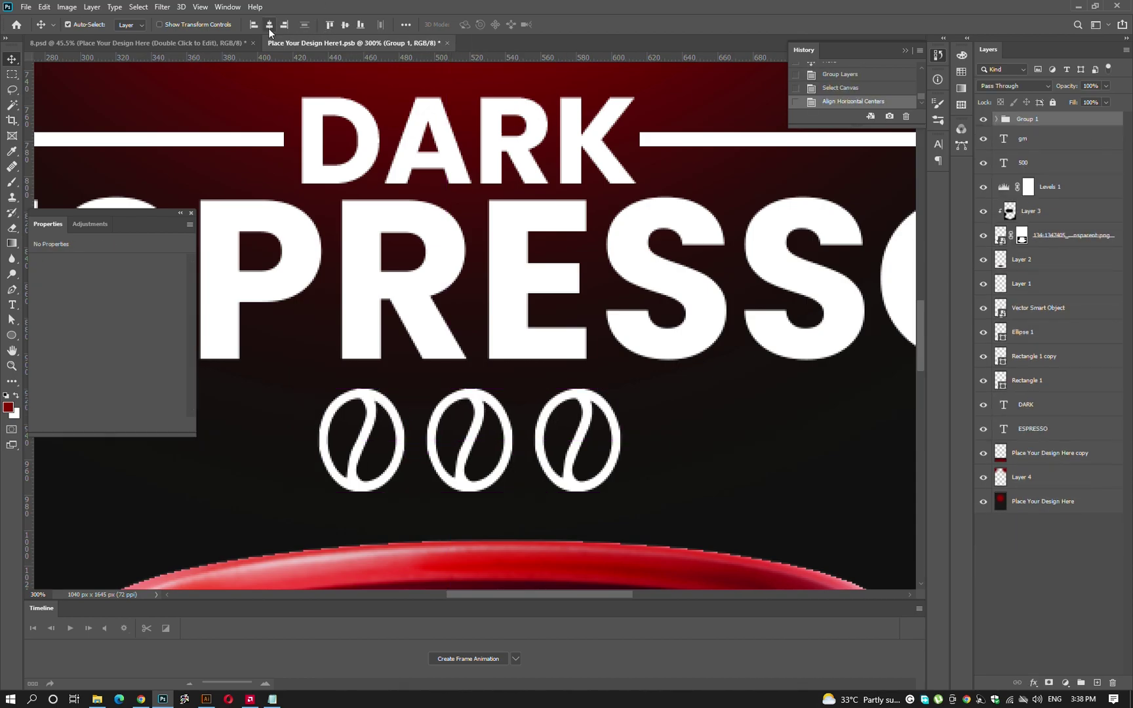
pyautogui.hotkey('ctrl', 'd')
pyautogui.hotkey('ctrl', '0')
# Move the bean row to the top of the label above the logo.
pyautogui.moveTo(475, 363); pyautogui.dragTo(473, 117)
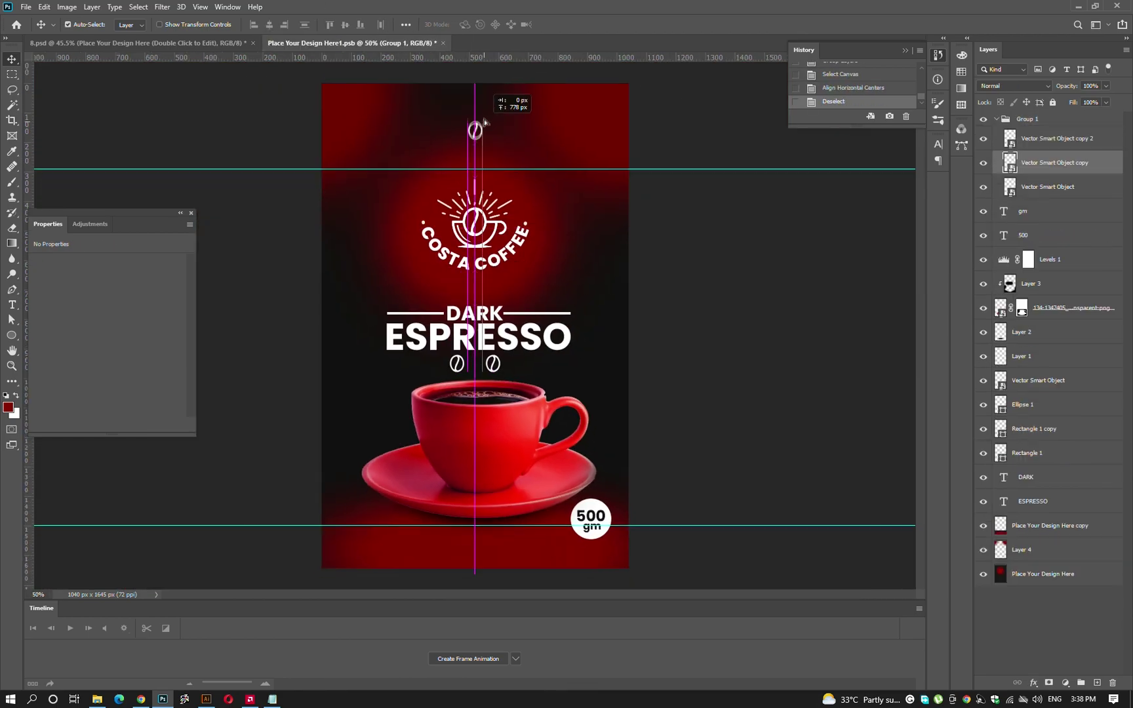
pyautogui.hotkey('ctrl', 'z')
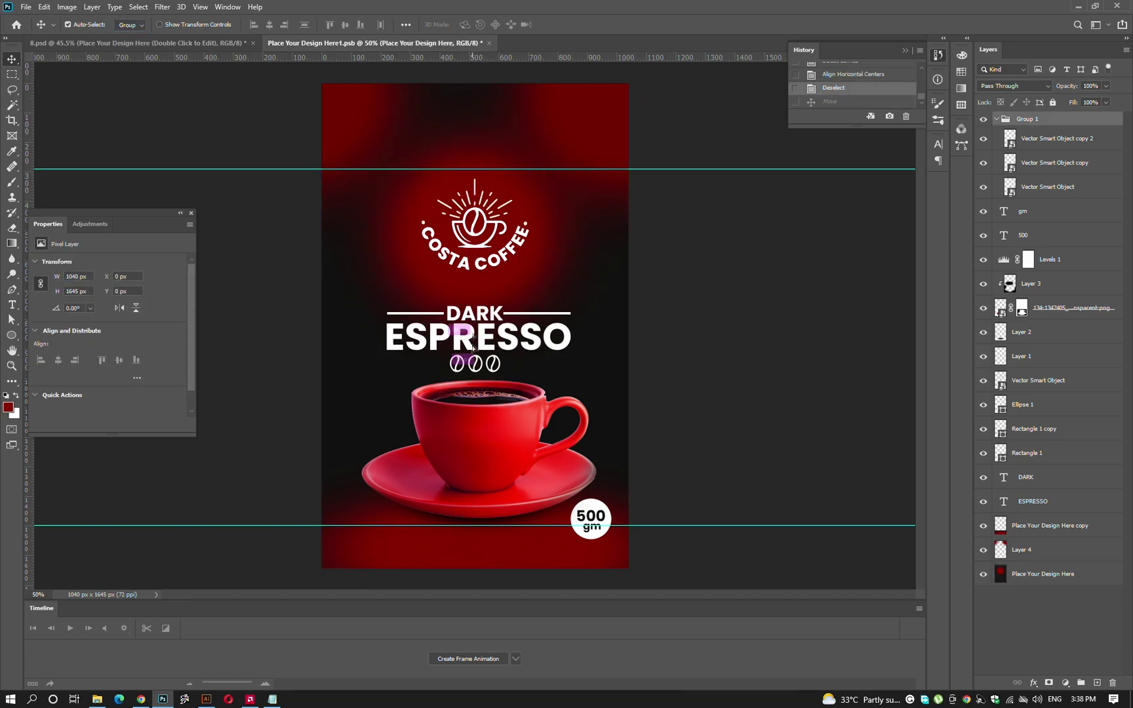
pyautogui.moveTo(488, 372)
pyautogui.mouseDown()
pyautogui.moveTo(481, 126)
pyautogui.moveTo(481, 136)
pyautogui.mouseUp()
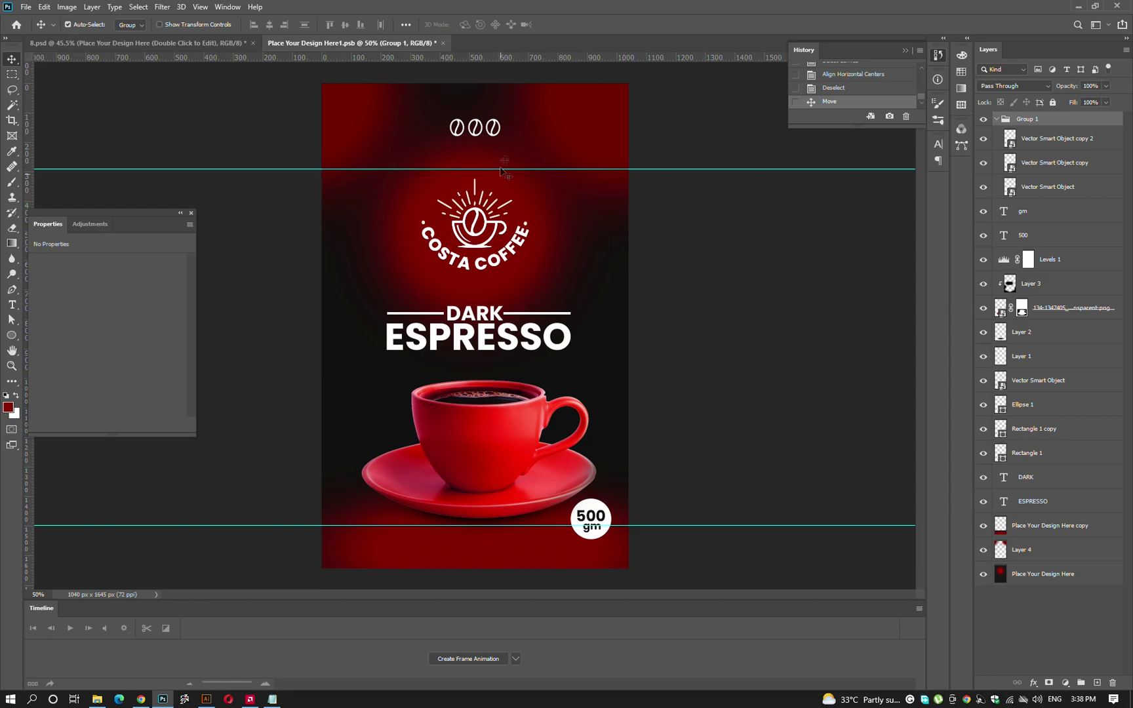
pyautogui.hotkey('ctrl', '+')
pyautogui.hotkey('ctrl', '+')
# Add a 'level of darkness' text line below the beans, centred on the label.
pyautogui.press('t')
pyautogui.click(459, 293)
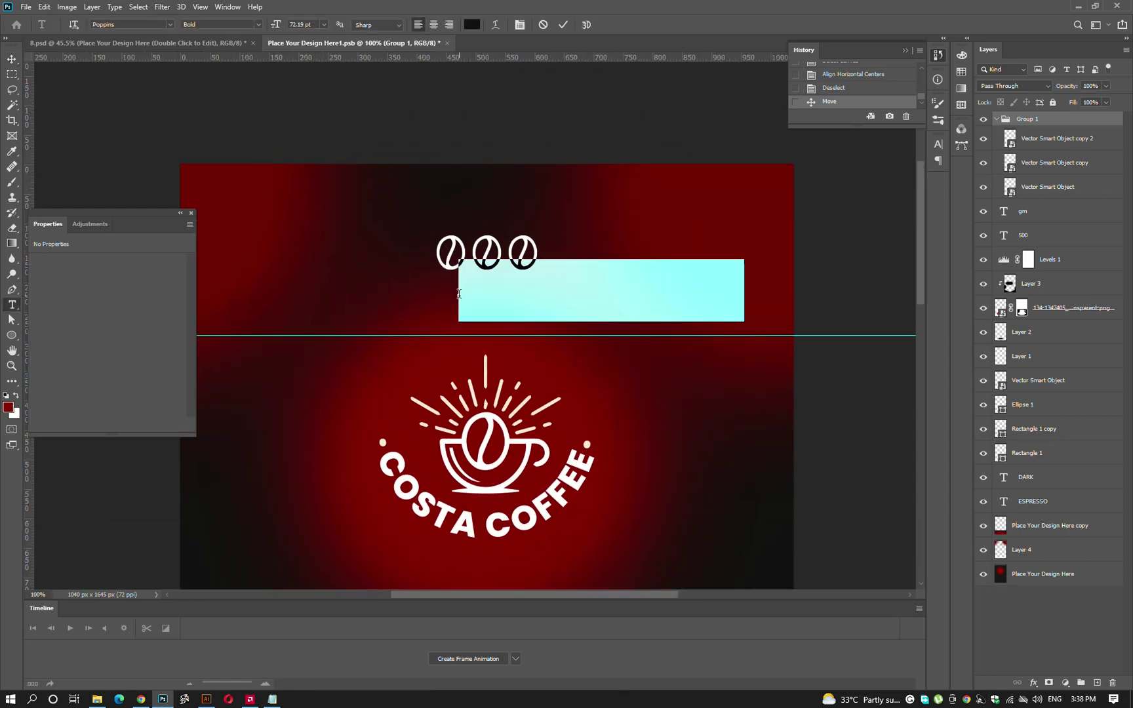
pyautogui.write('level of darknes')
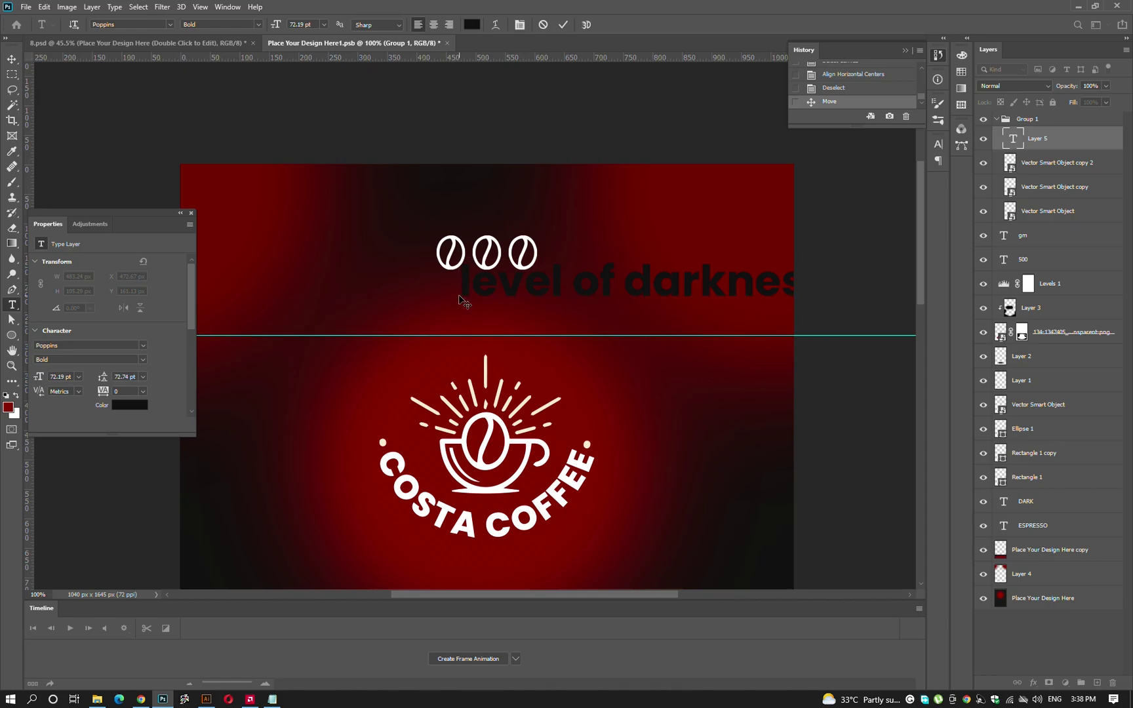
pyautogui.hotkey('ctrl', 'Return')
pyautogui.press('v')
pyautogui.hotkey('ctrl', 'a')
pyautogui.click(267, 25)
pyautogui.hotkey('ctrl', 'd')
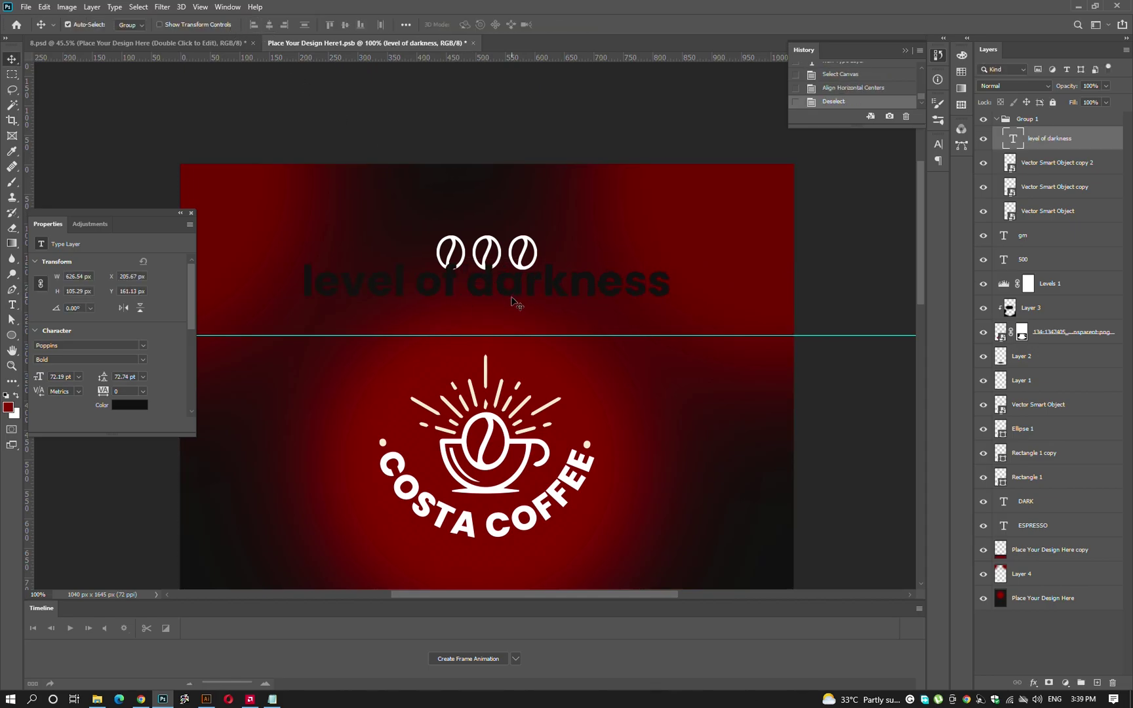
pyautogui.doubleClick(489, 287)
pyautogui.hotkey('ctrl', 'Return')
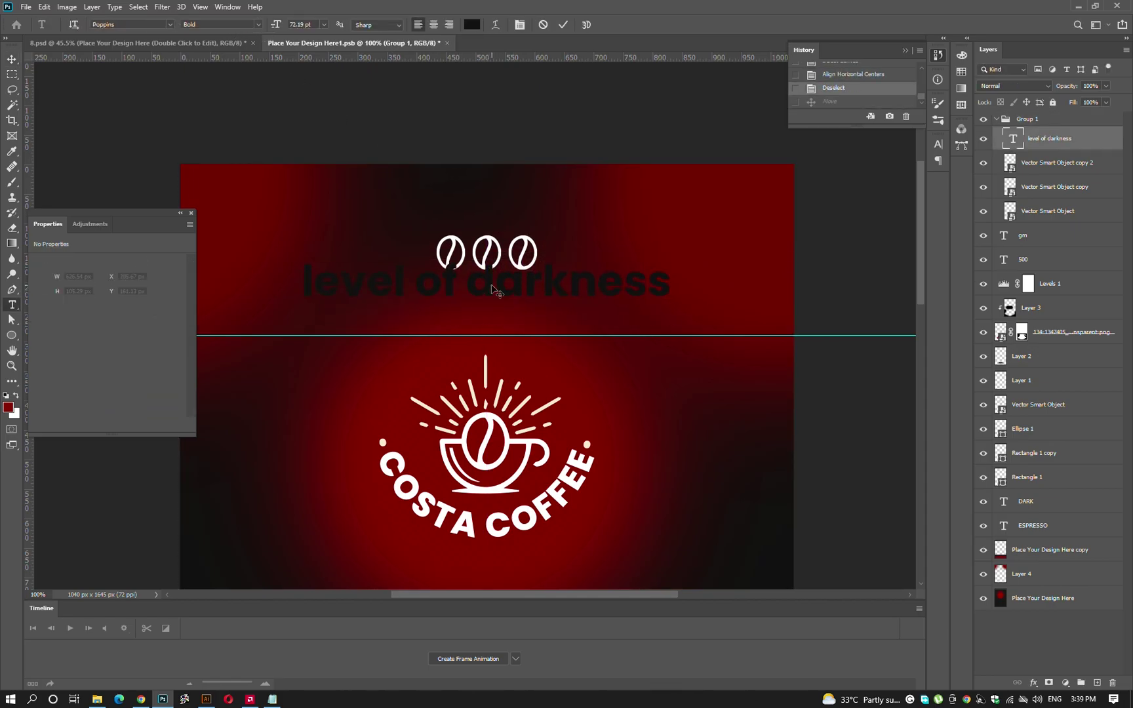
pyautogui.hotkey('shift', 'Down')
pyautogui.hotkey('shift', 'Down')
# Change the heading's colour from white to a sampled cream tone.
pyautogui.press('t')
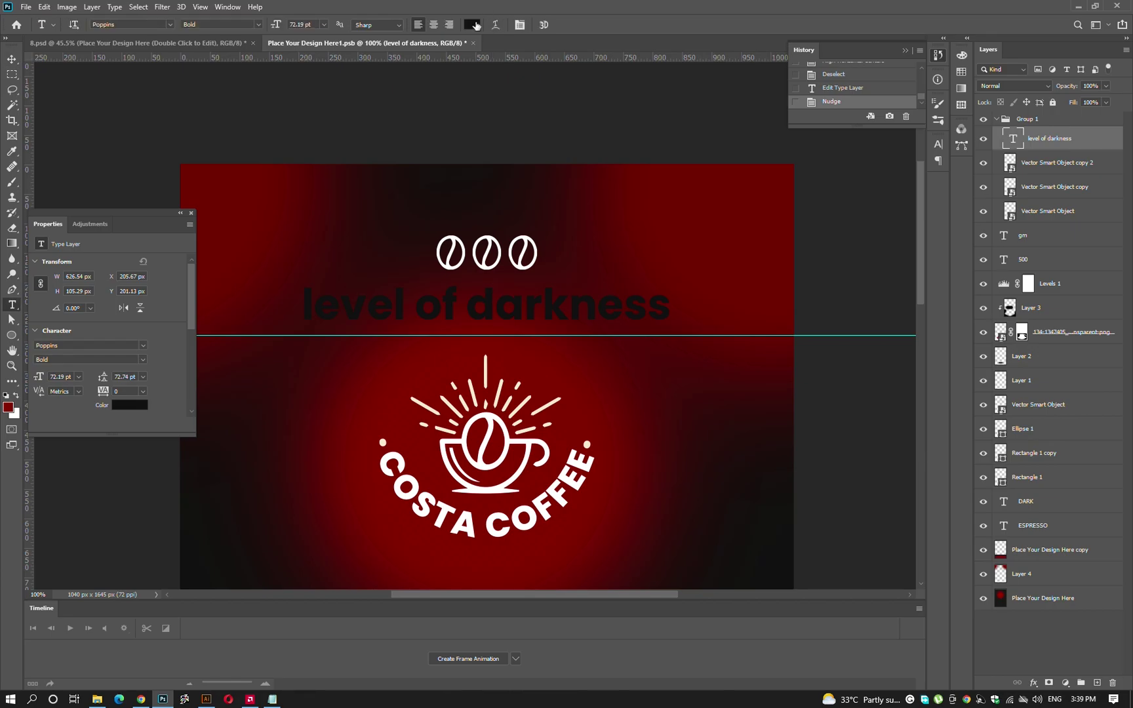
pyautogui.click(474, 25)
pyautogui.click(500, 377)
pyautogui.click(488, 370)
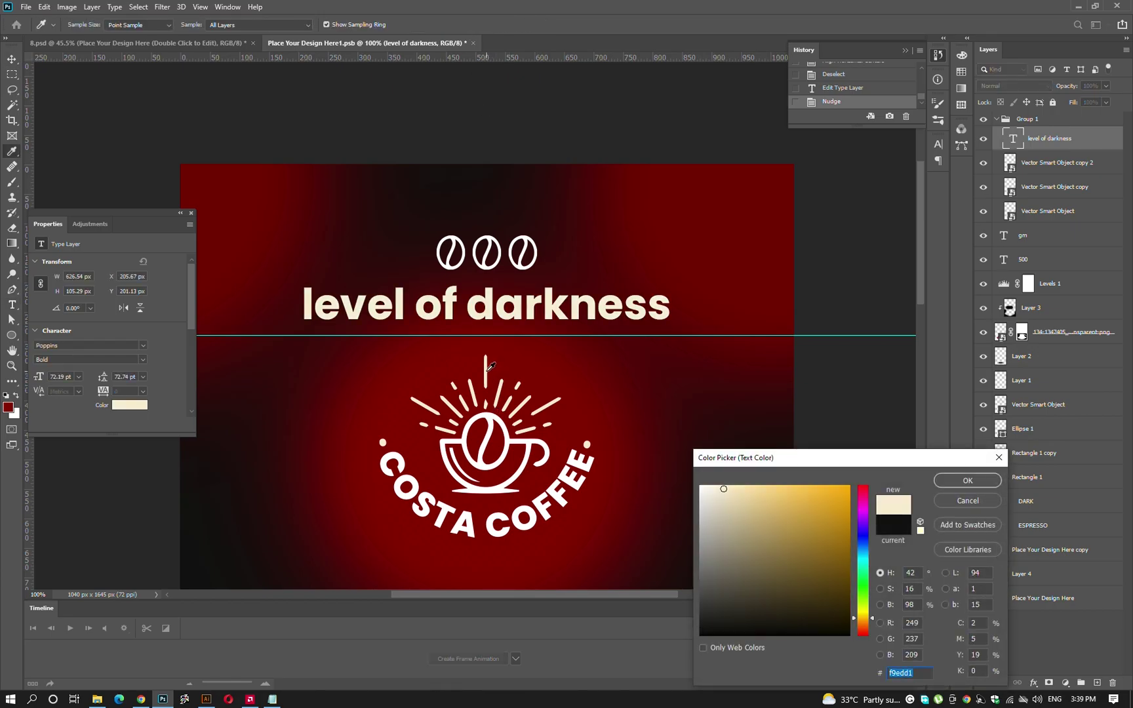
pyautogui.press('Return')
pyautogui.hotkey('ctrl', '0')
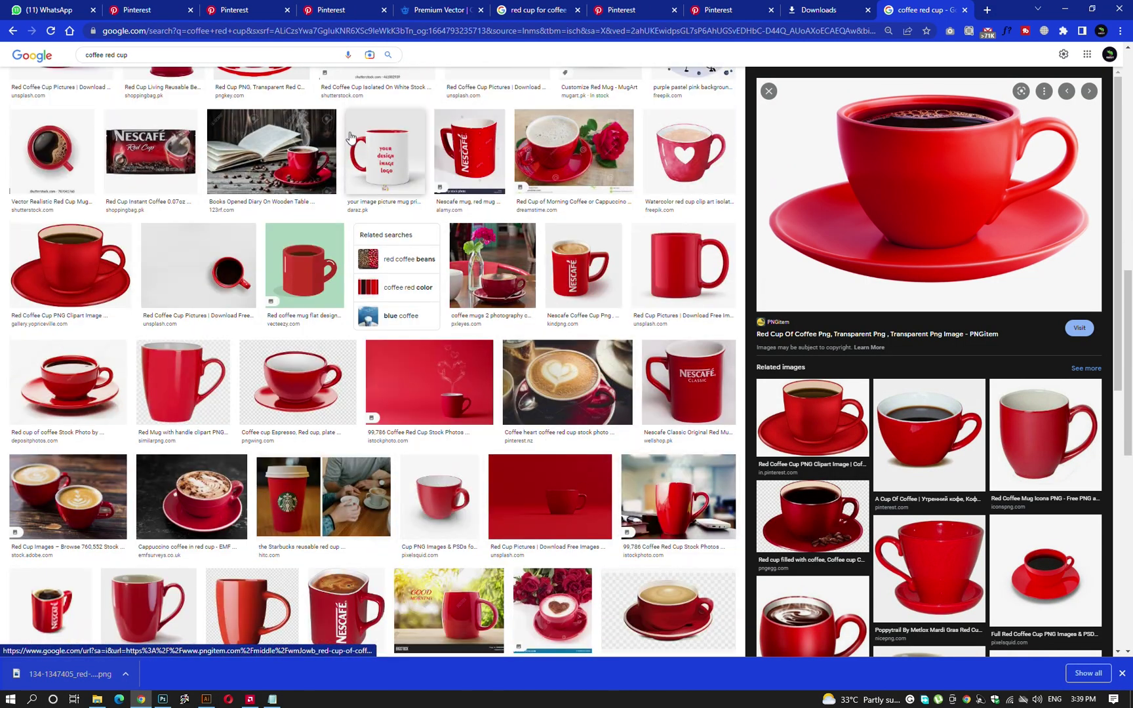
# Search Google Images for 'coffee png' and open the Arabica coffee beans preview.
pyautogui.click(140, 49)
pyautogui.press('BackSpace')
pyautogui.press('BackSpace')
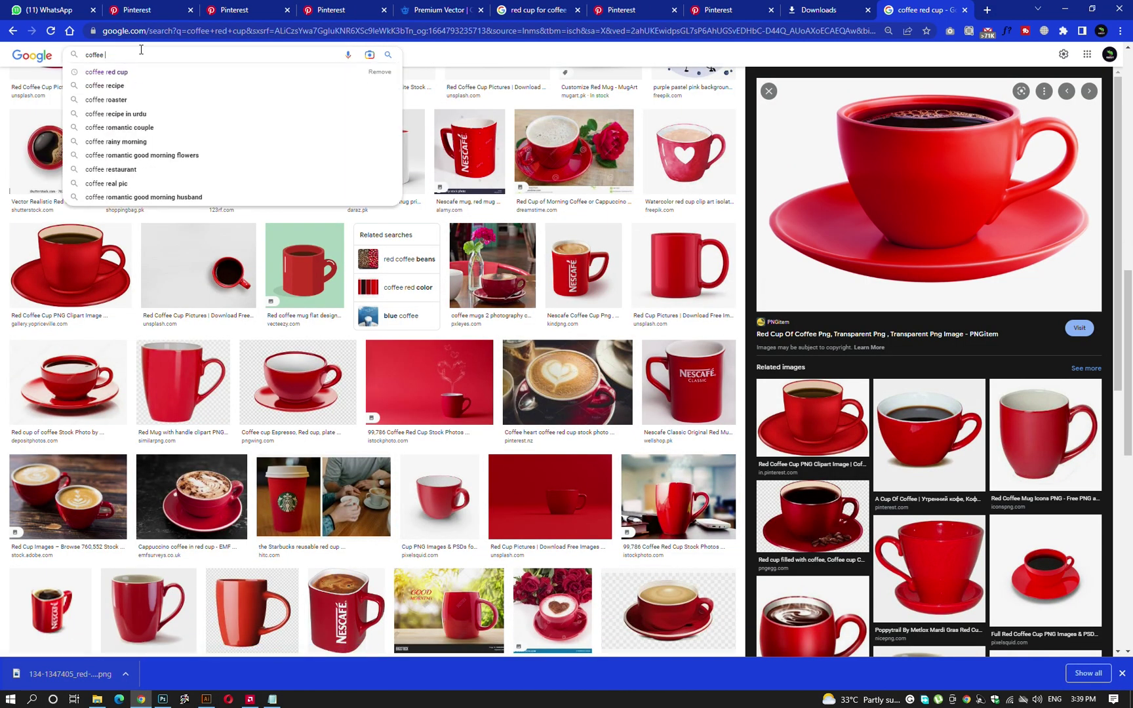
pyautogui.write('png')
pyautogui.press('Return')
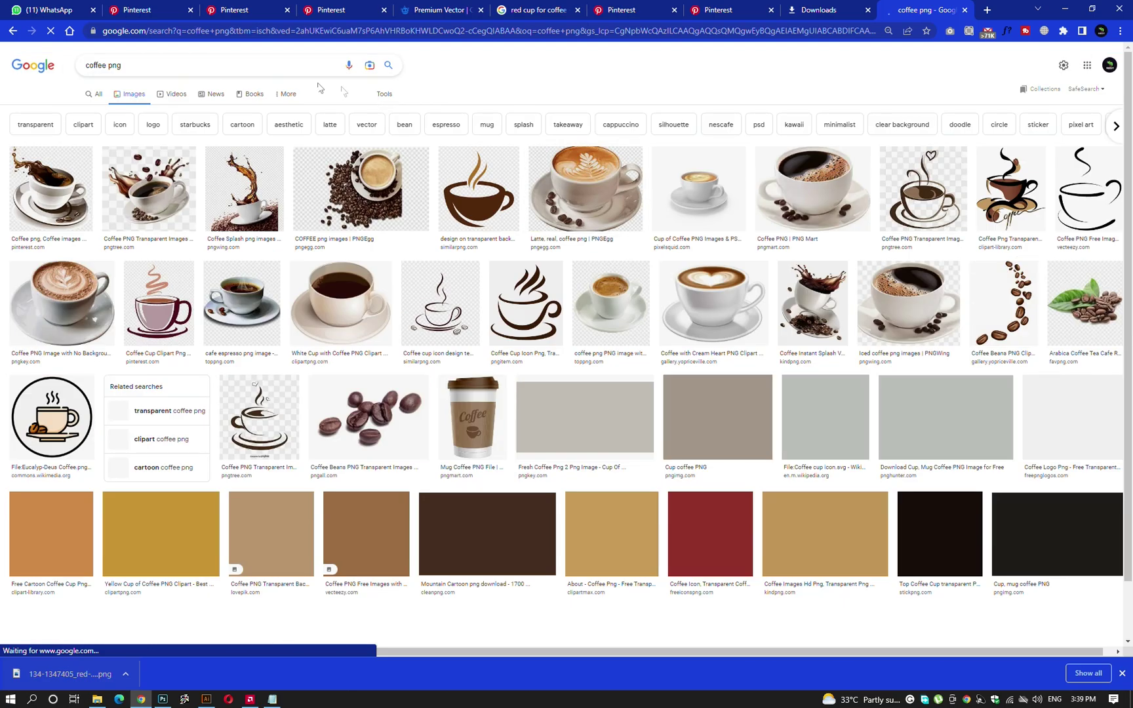
pyautogui.scroll(-2, 721, 263)
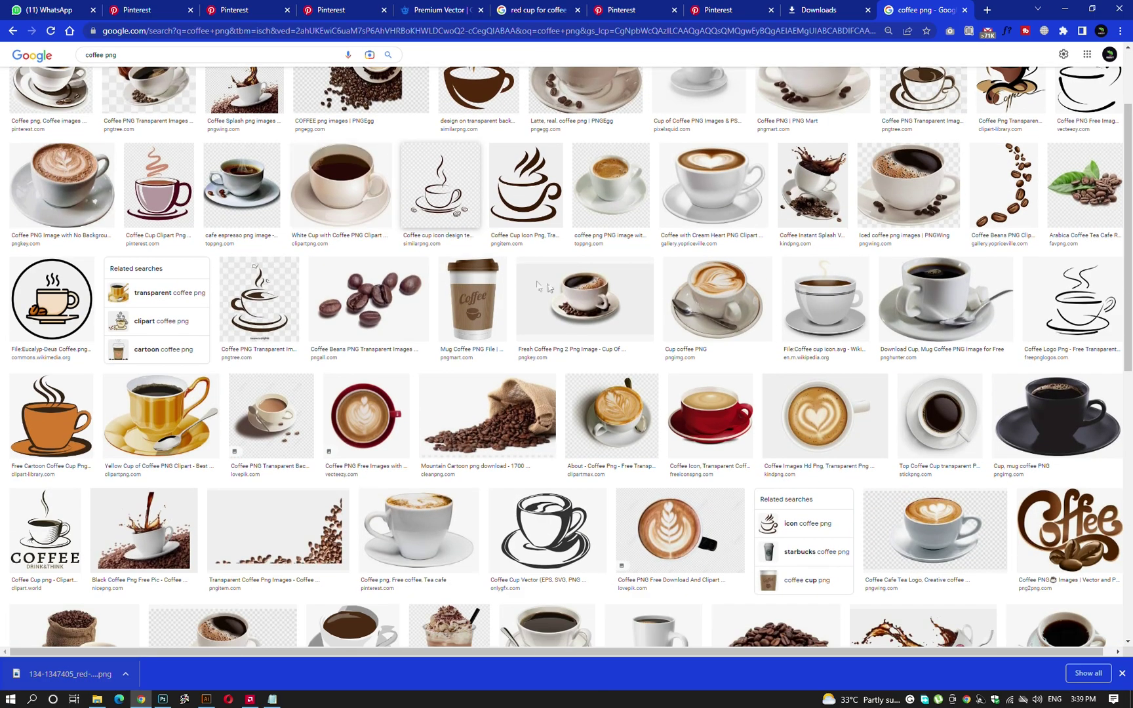
pyautogui.scroll(2, 1049, 308)
pyautogui.click(1101, 318)
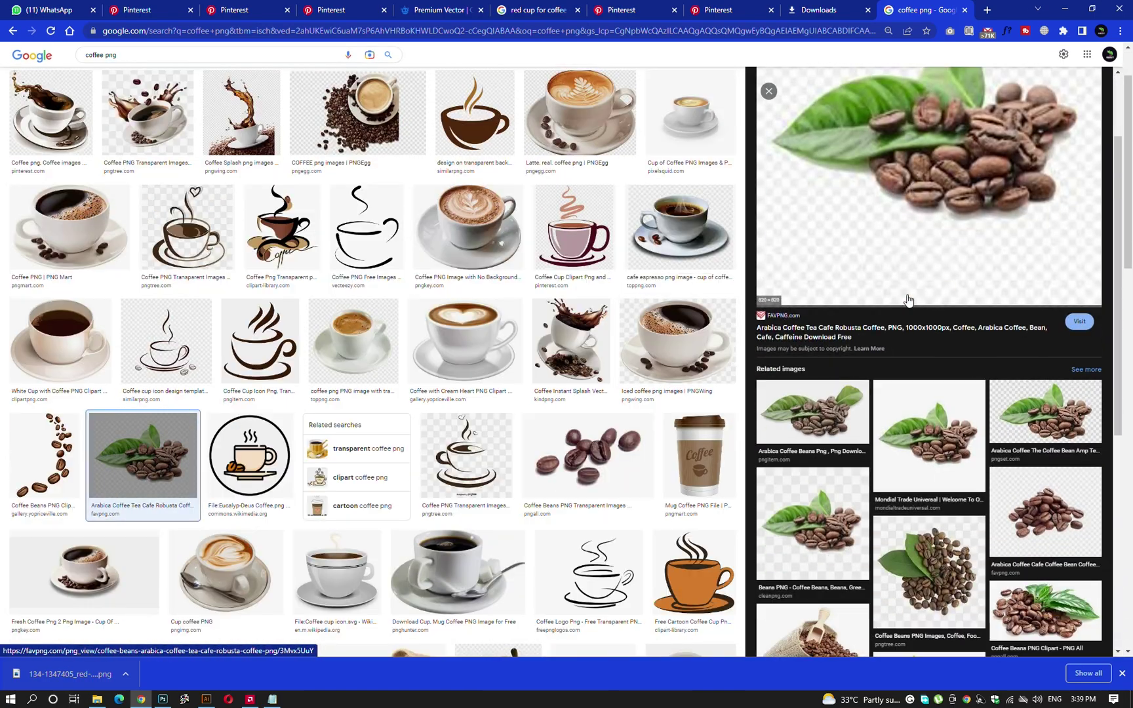
pyautogui.scroll(-2, 923, 300)
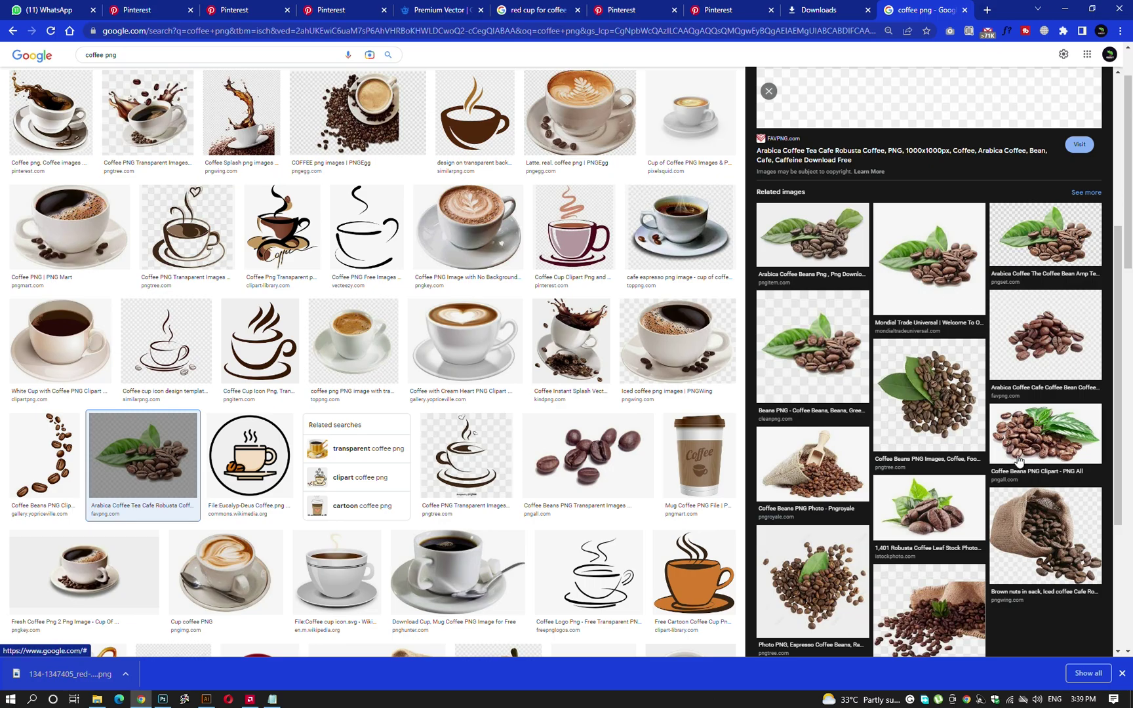
pyautogui.scroll(3, 1018, 461)
# Save the beans-with-leaf image to the desktop as as.jpg.
pyautogui.rightClick(973, 243)
pyautogui.click(1007, 380)
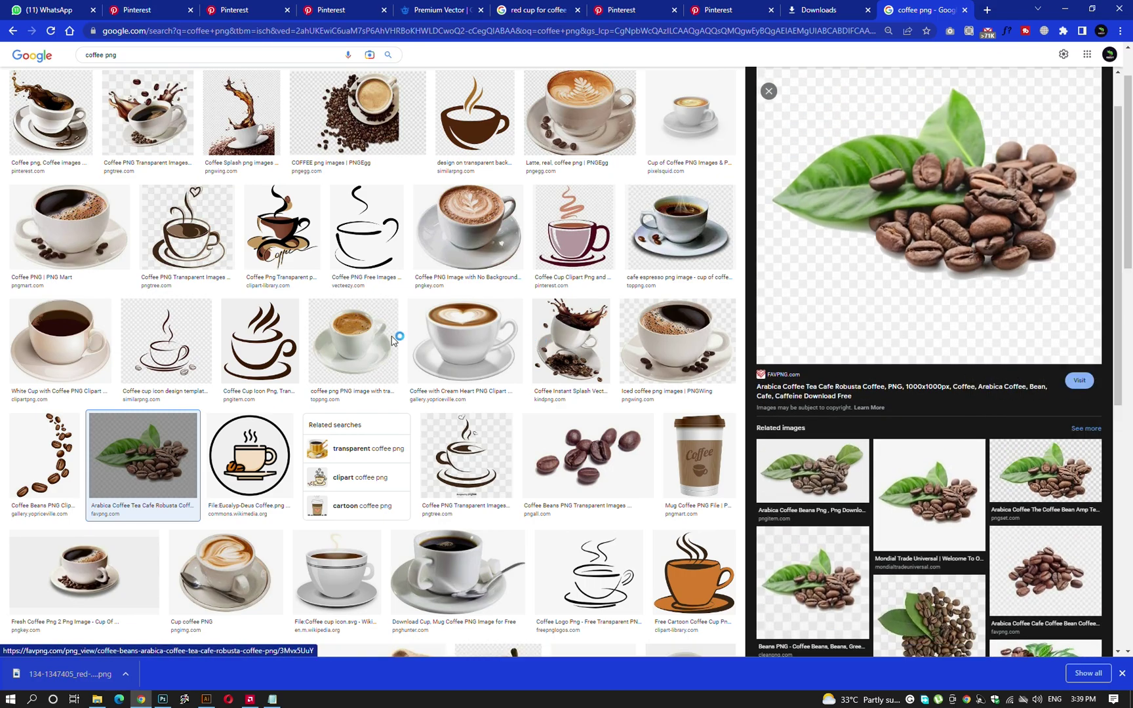
pyautogui.write('\\')
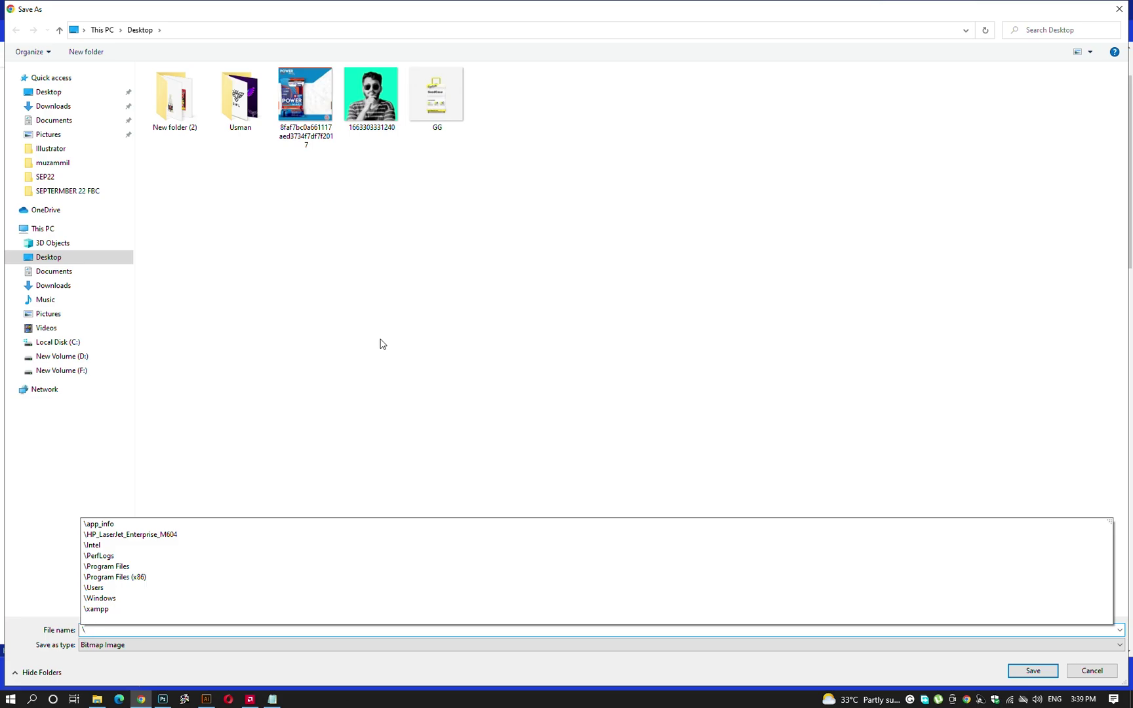
pyautogui.press('BackSpace')
pyautogui.write('as')
pyautogui.press('Return')
pyautogui.scroll(-5, 317, 533)
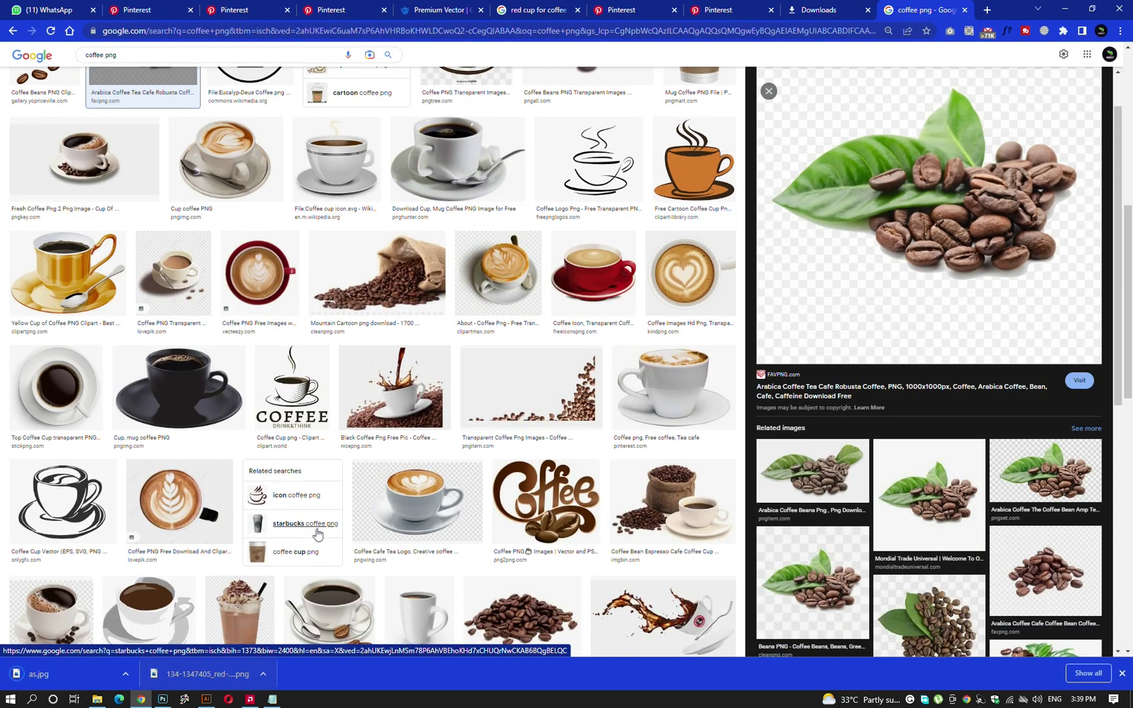
pyautogui.scroll(-3, 311, 535)
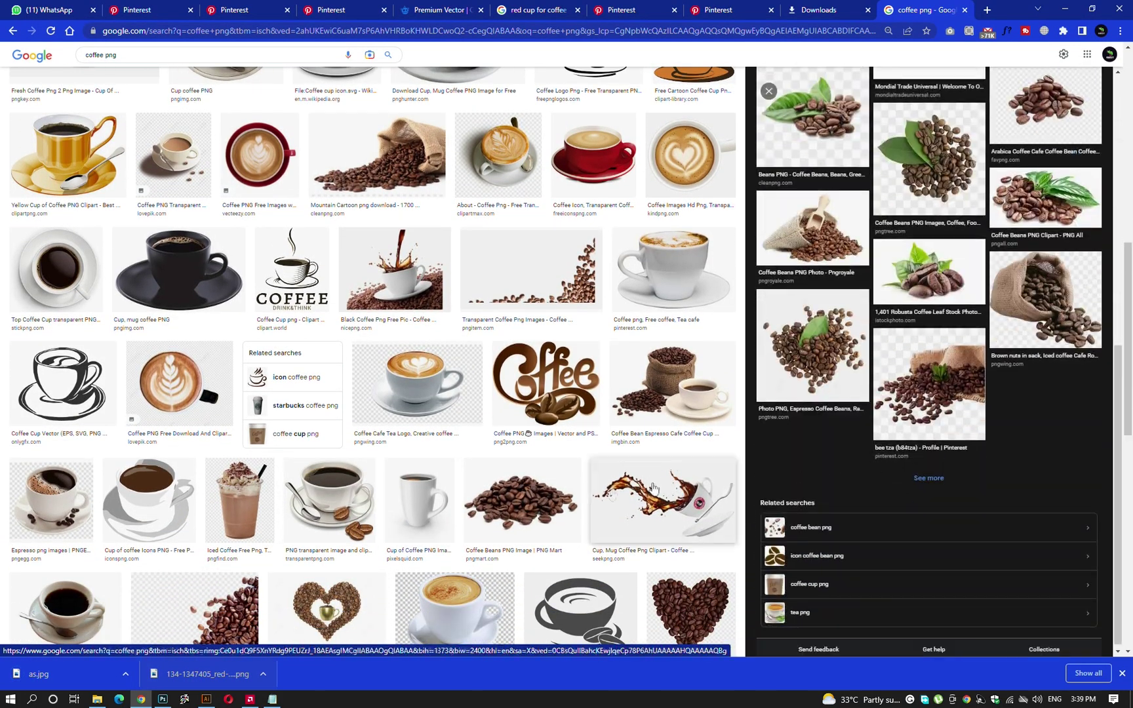
pyautogui.scroll(-3, 568, 452)
# Commit the placed beans image and add an inverted mask so only the beans show.
pyautogui.click(162, 699)
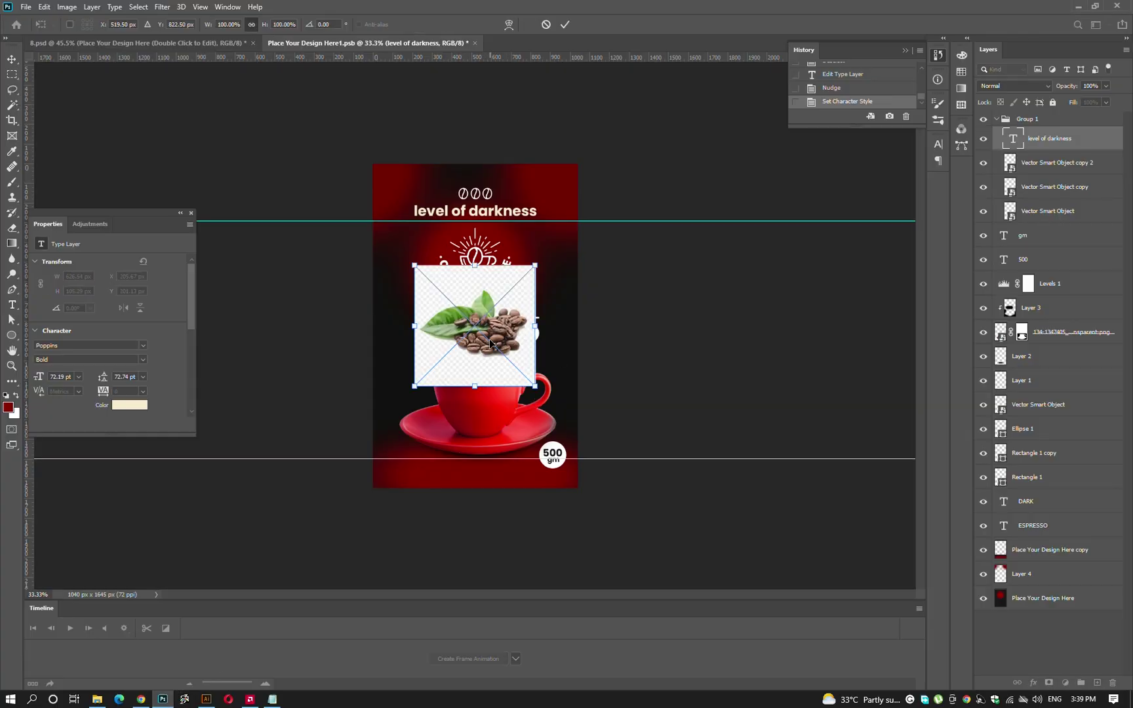
pyautogui.hotkey('ctrl', '+')
pyautogui.press('Return')
pyautogui.press('w')
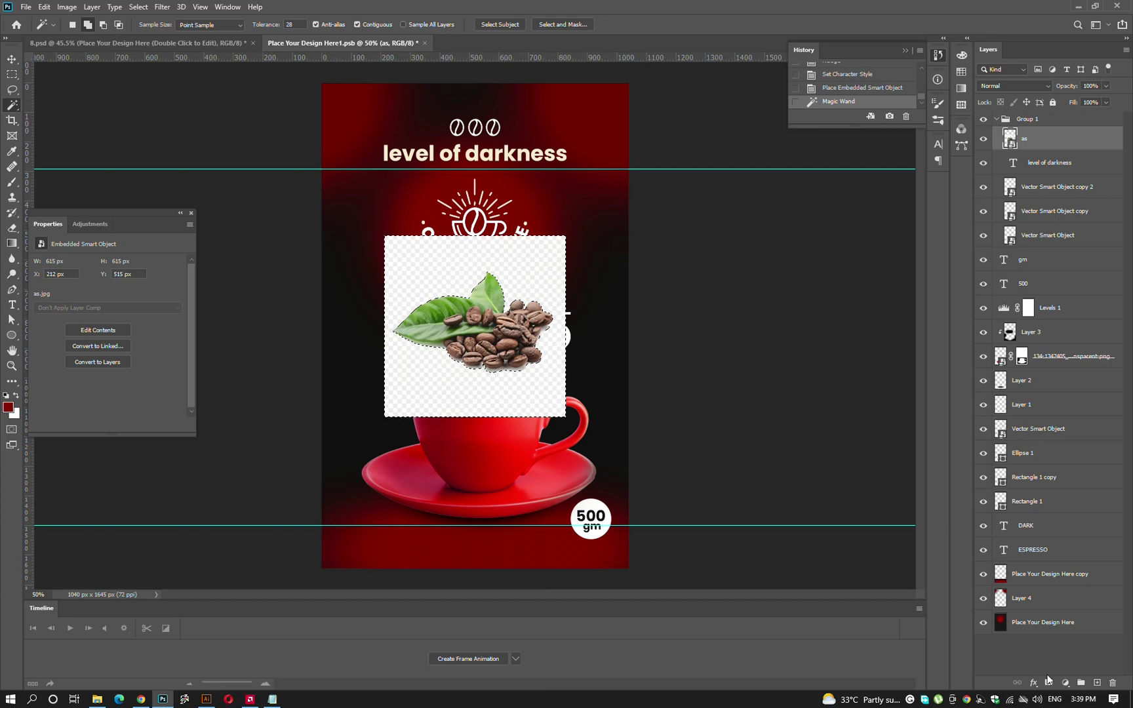
pyautogui.press('v')
pyautogui.hotkey('ctrl', 'i')
pyautogui.press('w')
pyautogui.scroll(5, 506, 372)
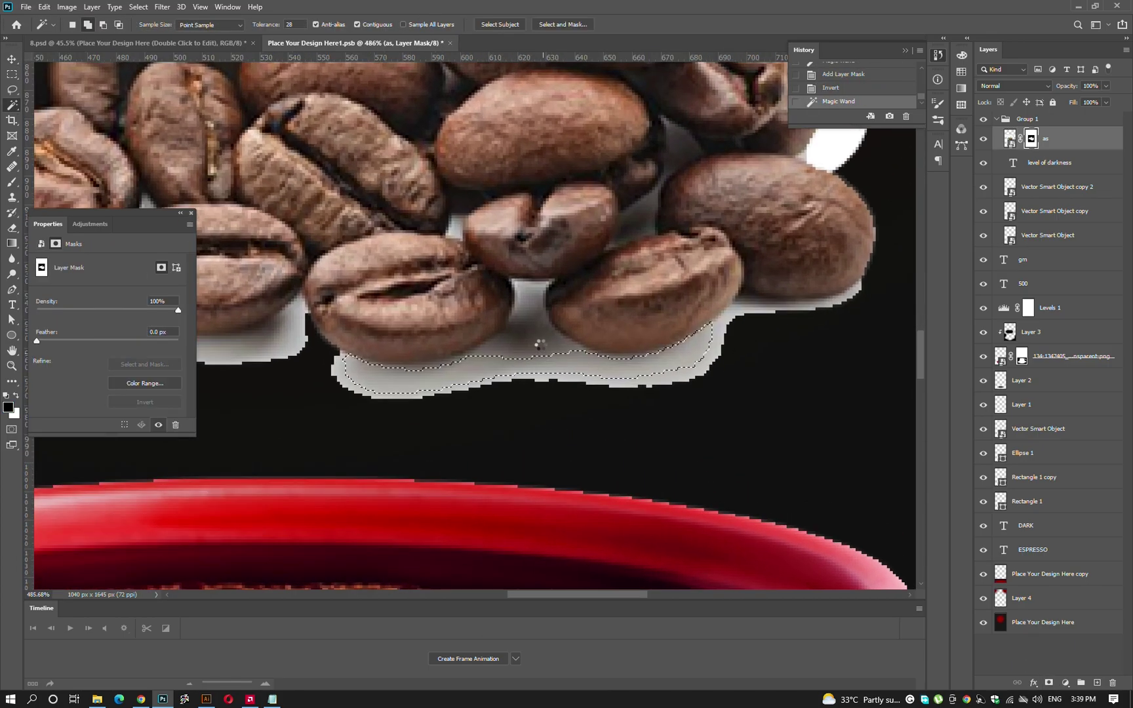
# Try erasing the white fringe under the beans, then undo and target the beans layer mask.
pyautogui.click(536, 299)
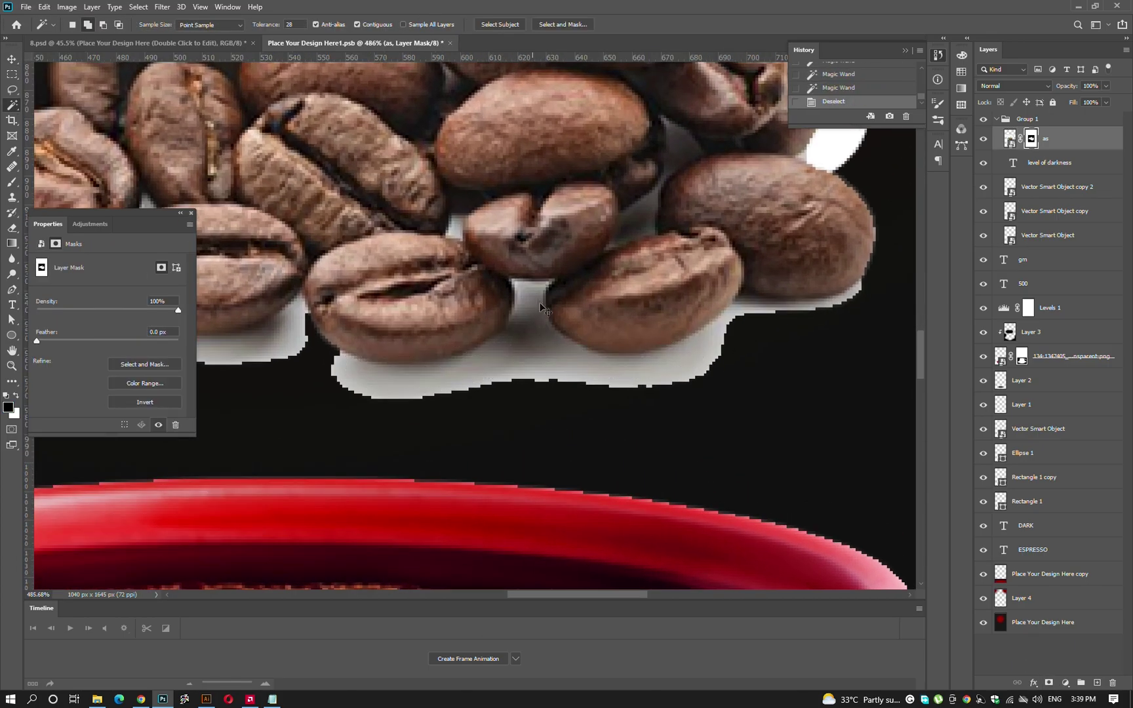
pyautogui.scroll(1, 542, 307)
pyautogui.press('e')
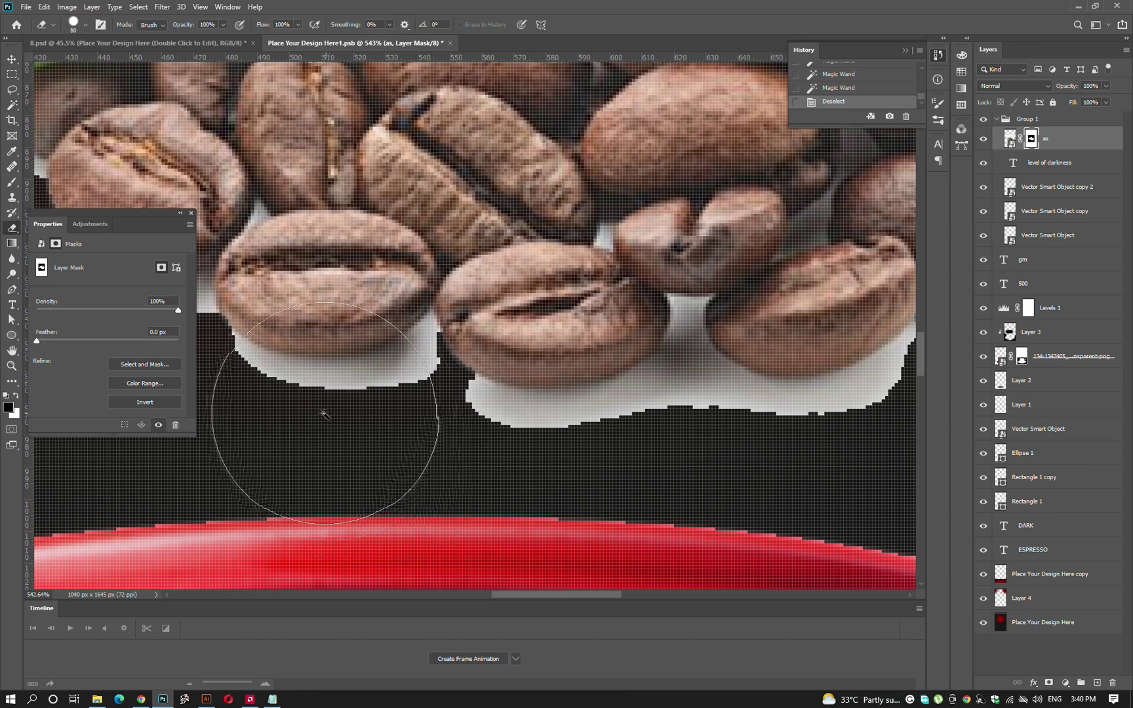
pyautogui.moveTo(223, 344); pyautogui.dragTo(355, 401)
pyautogui.hotkey('ctrl', 'z')
pyautogui.click(1010, 139)
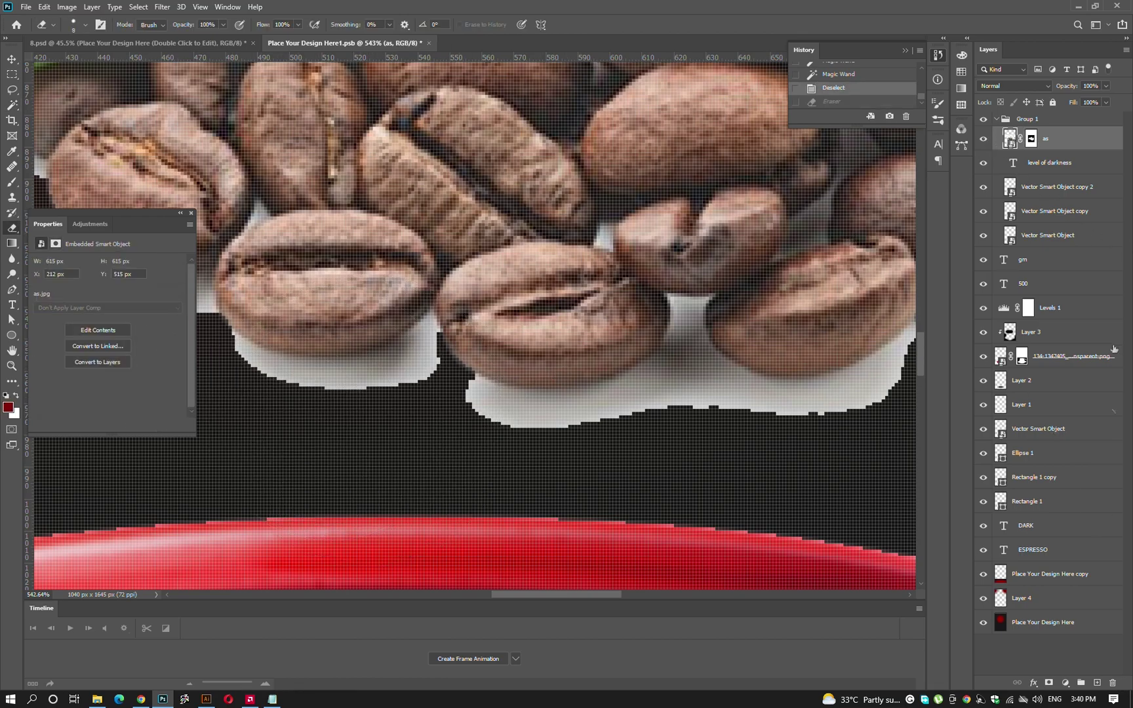
pyautogui.click(1031, 138)
# Paint black on the mask to hide the white fringe beneath the beans.
pyautogui.press('b')
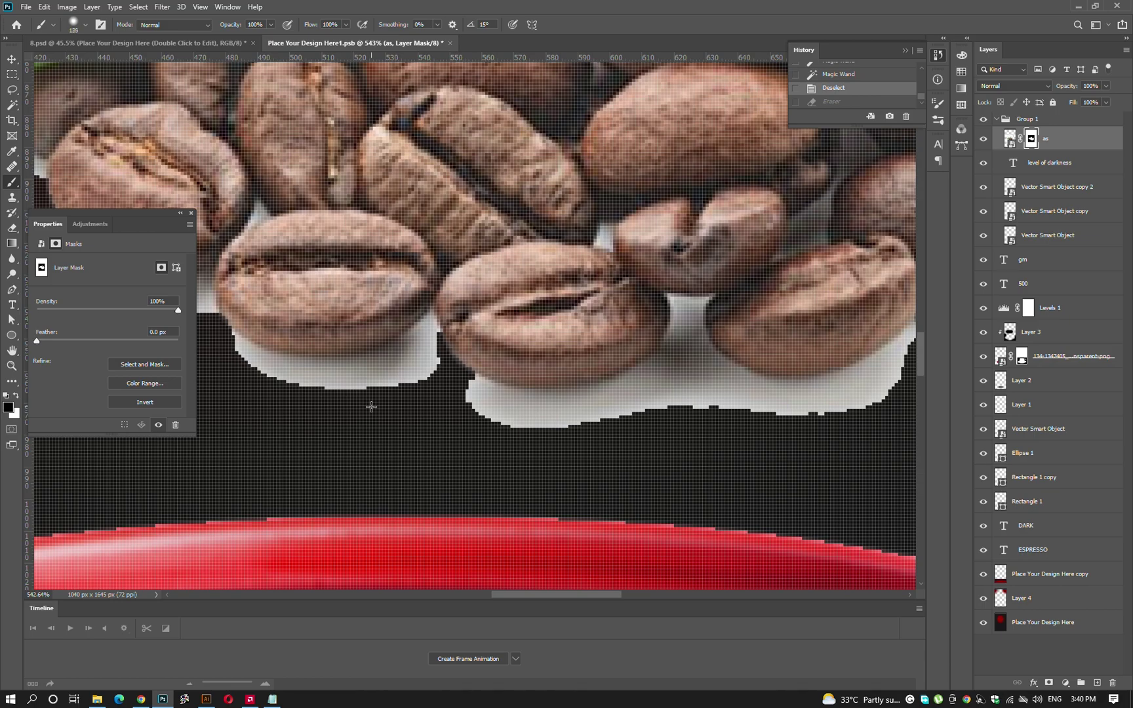
pyautogui.moveTo(365, 385); pyautogui.dragTo(292, 379)
pyautogui.moveTo(295, 377); pyautogui.dragTo(506, 437)
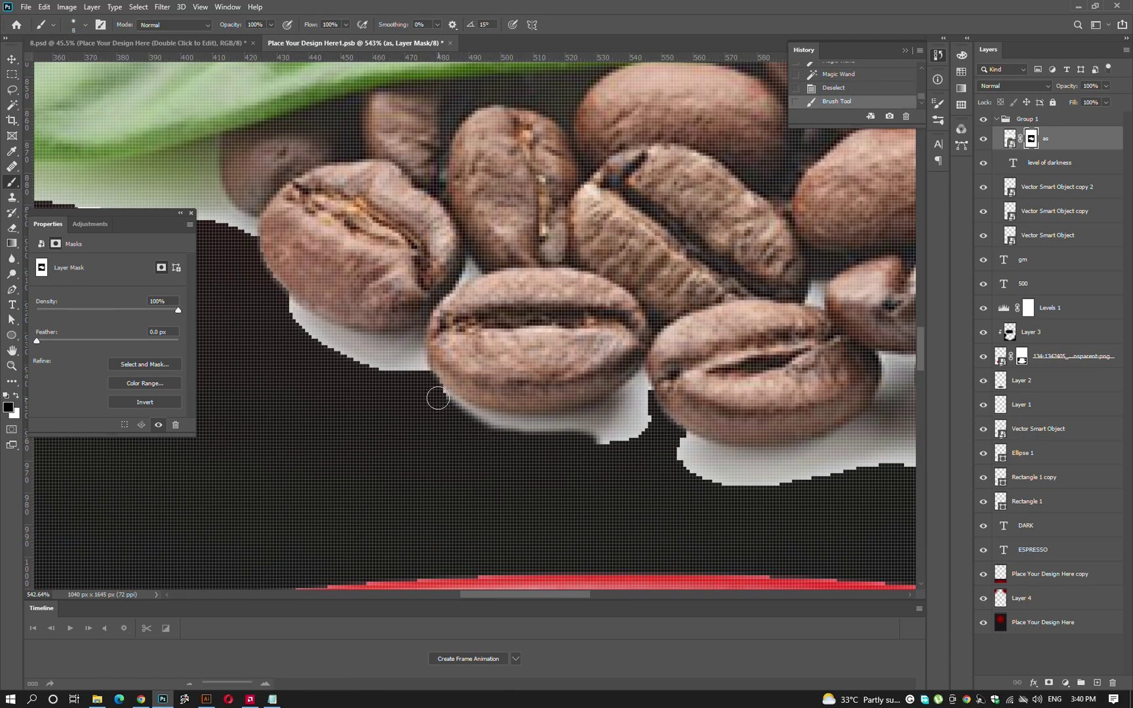
pyautogui.moveTo(438, 398)
pyautogui.mouseDown()
pyautogui.moveTo(580, 423)
pyautogui.moveTo(639, 389)
pyautogui.mouseUp()
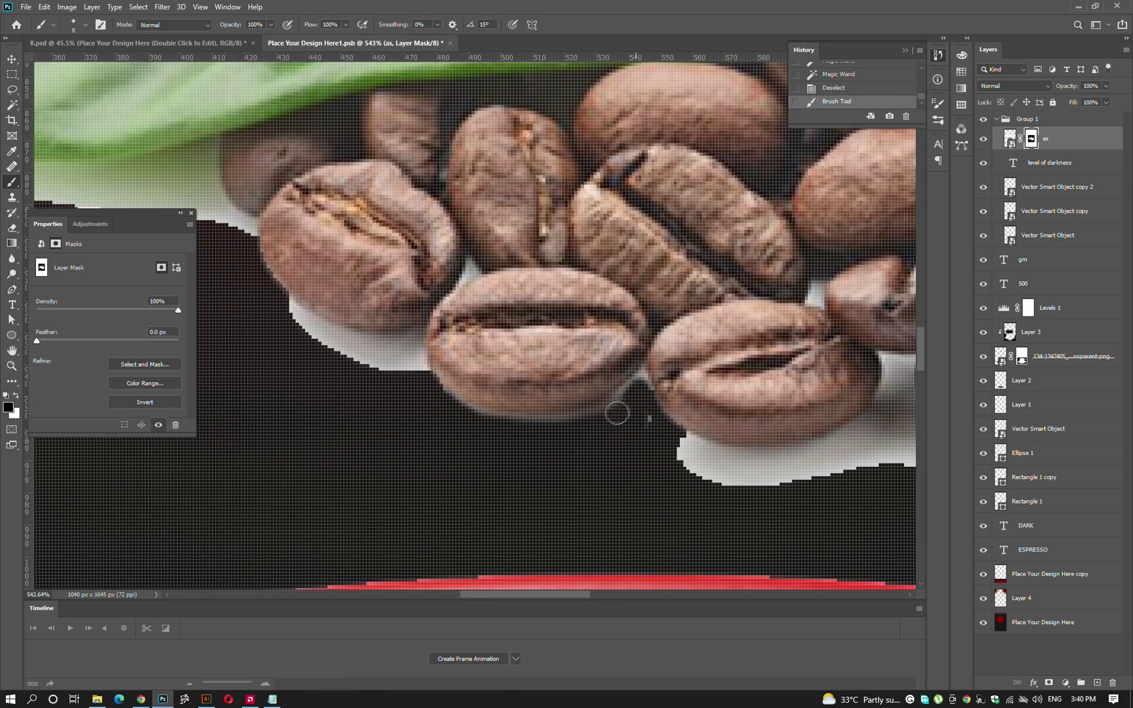
pyautogui.moveTo(278, 305)
pyautogui.mouseDown()
pyautogui.moveTo(391, 352)
pyautogui.moveTo(49, 314)
pyautogui.mouseUp()
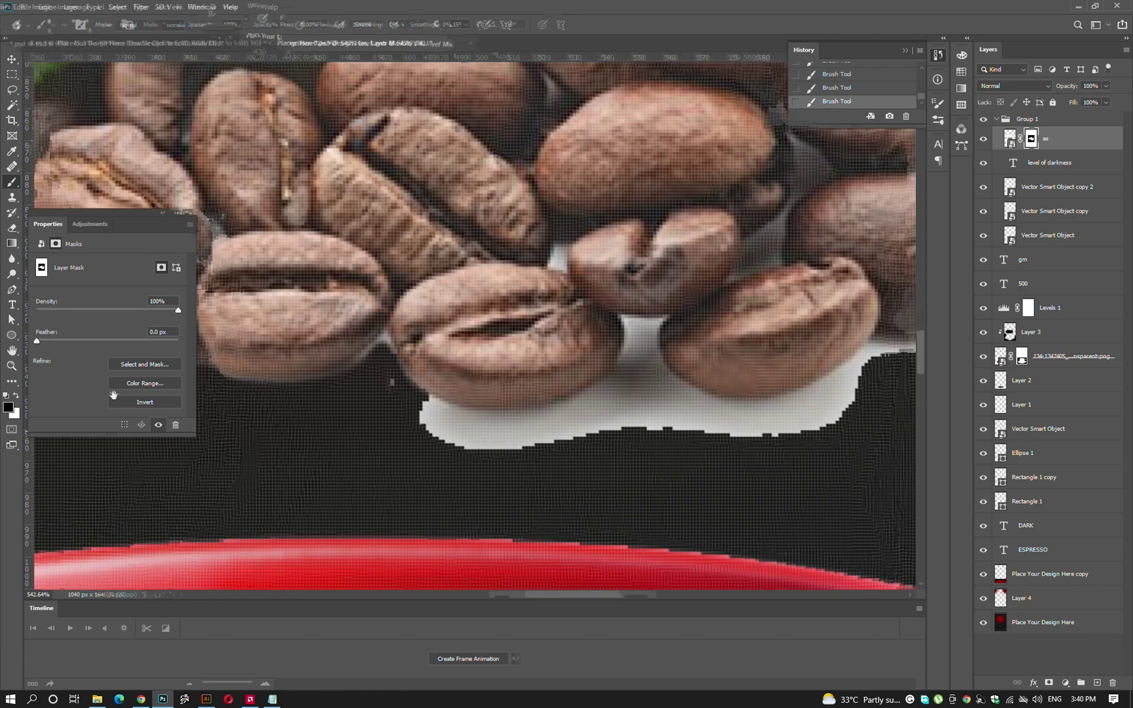
pyautogui.moveTo(304, 392); pyautogui.dragTo(407, 445)
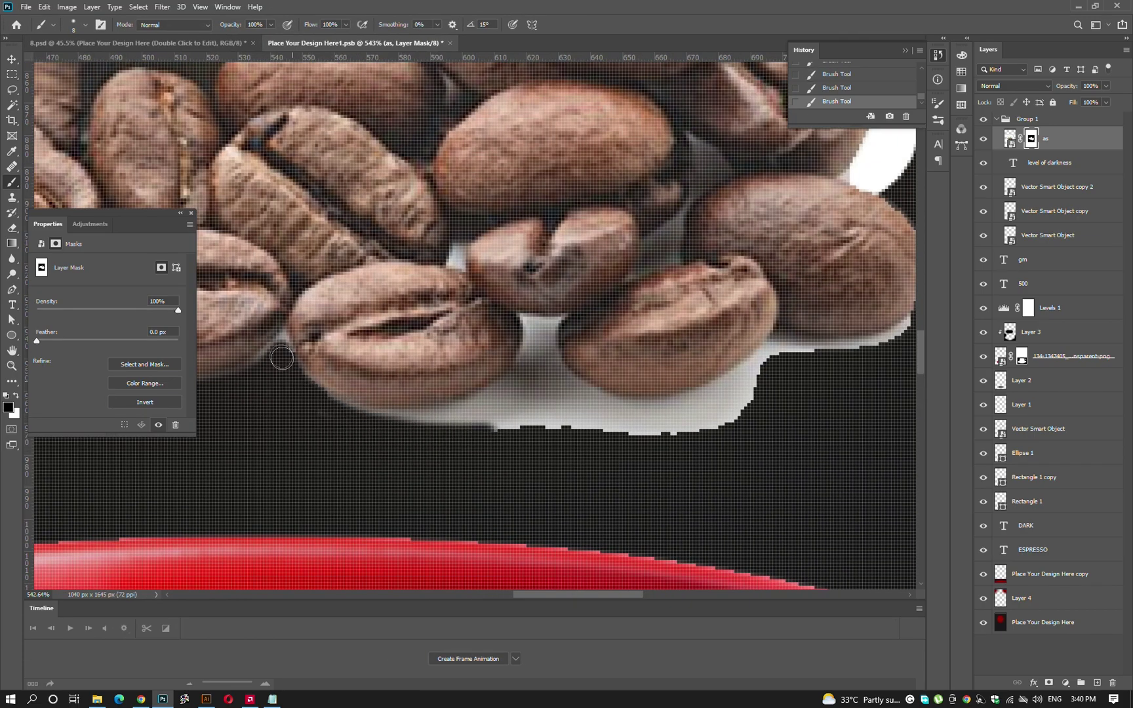
pyautogui.moveTo(340, 406); pyautogui.dragTo(516, 408)
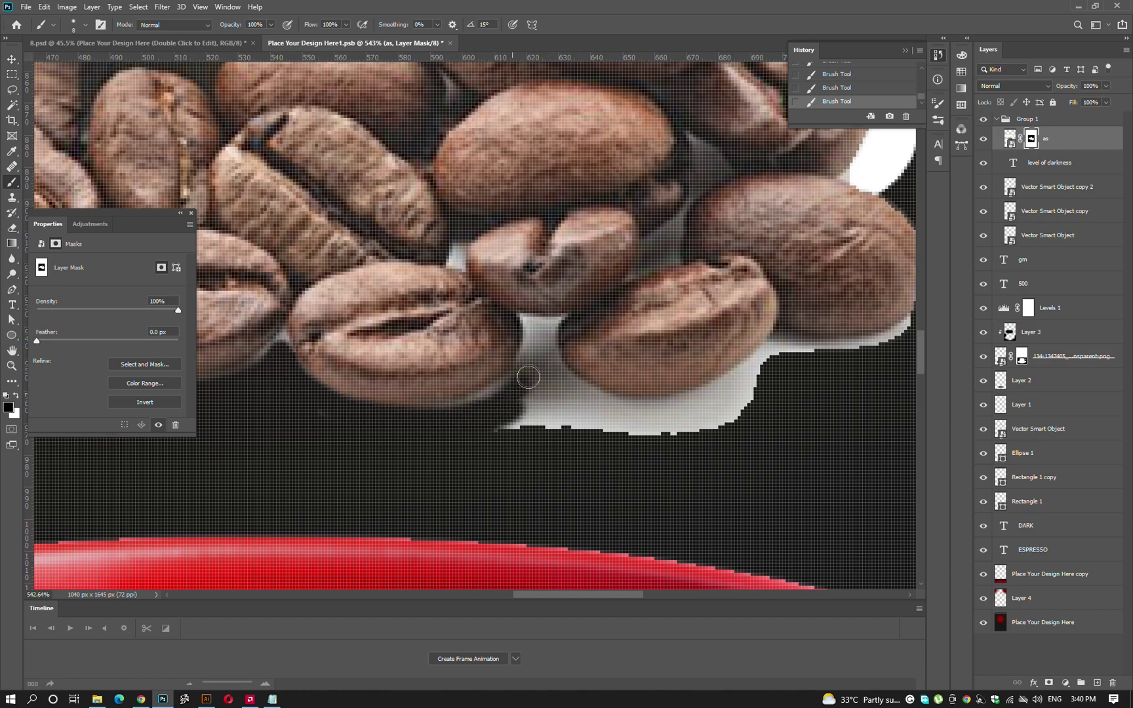
pyautogui.moveTo(480, 446); pyautogui.dragTo(753, 431)
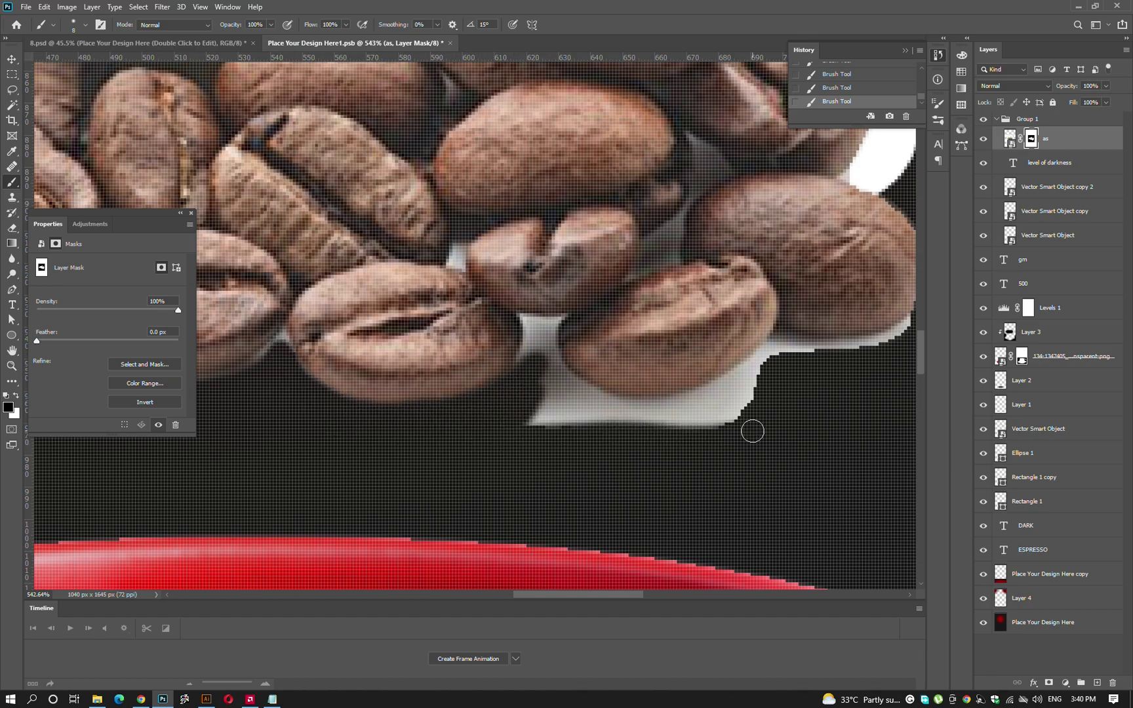
# Enlarge the brush and mask away the grey fringe along the beans' lower edge.
pyautogui.press(']')
pyautogui.press(']')
pyautogui.press(']')
pyautogui.rightClick(557, 436)
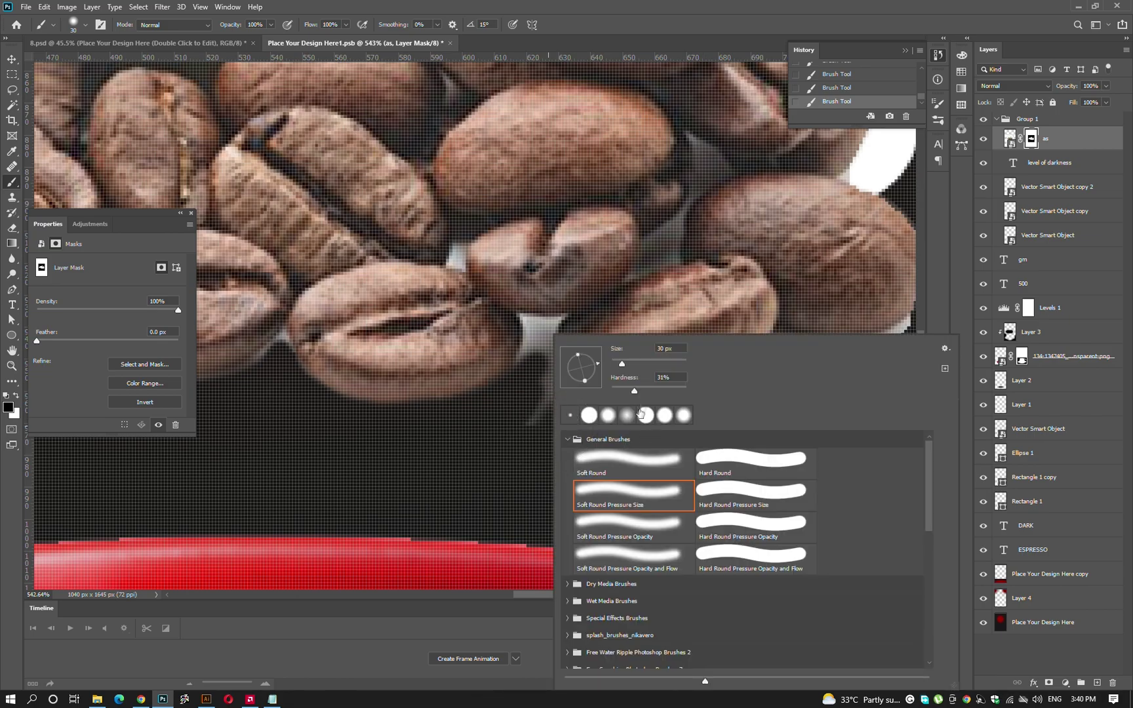
pyautogui.press('Return')
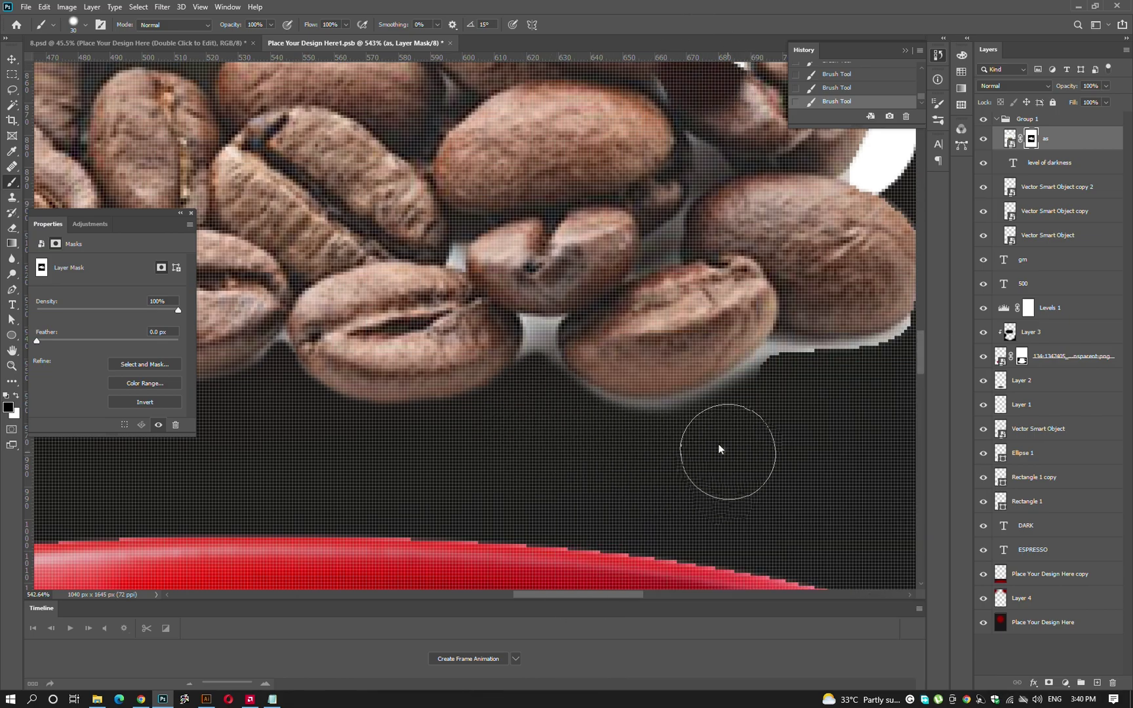
pyautogui.moveTo(718, 451); pyautogui.dragTo(494, 501)
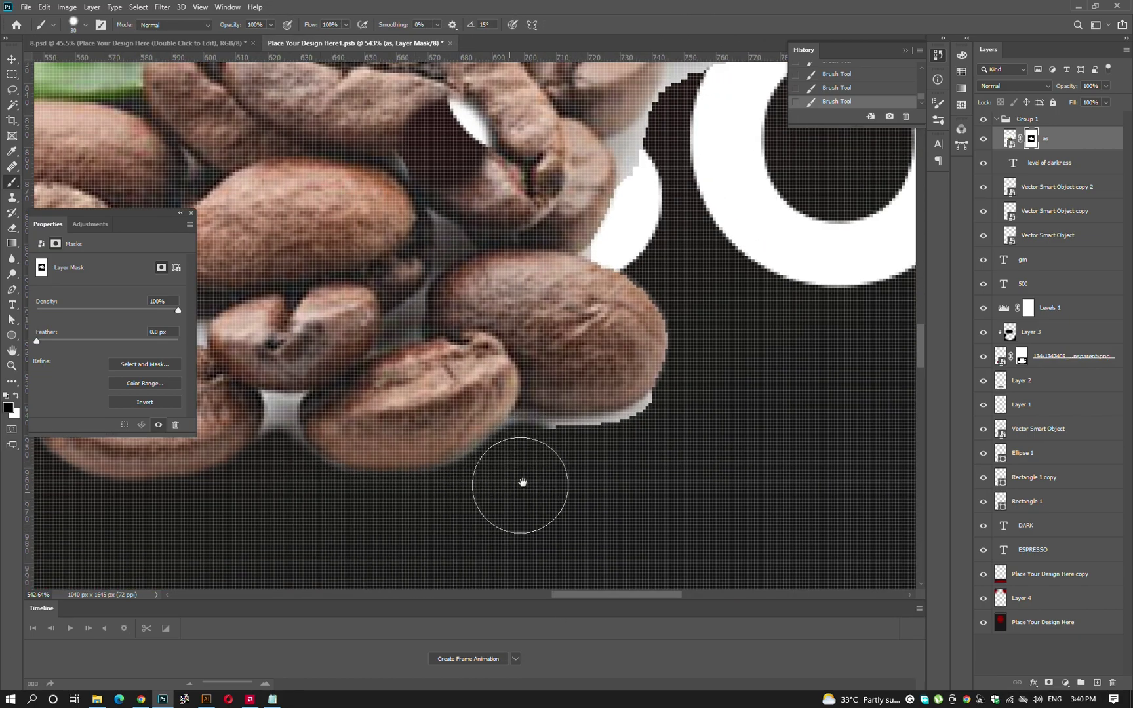
pyautogui.moveTo(699, 431); pyautogui.dragTo(520, 465)
pyautogui.hscroll(-3, 562, 481)
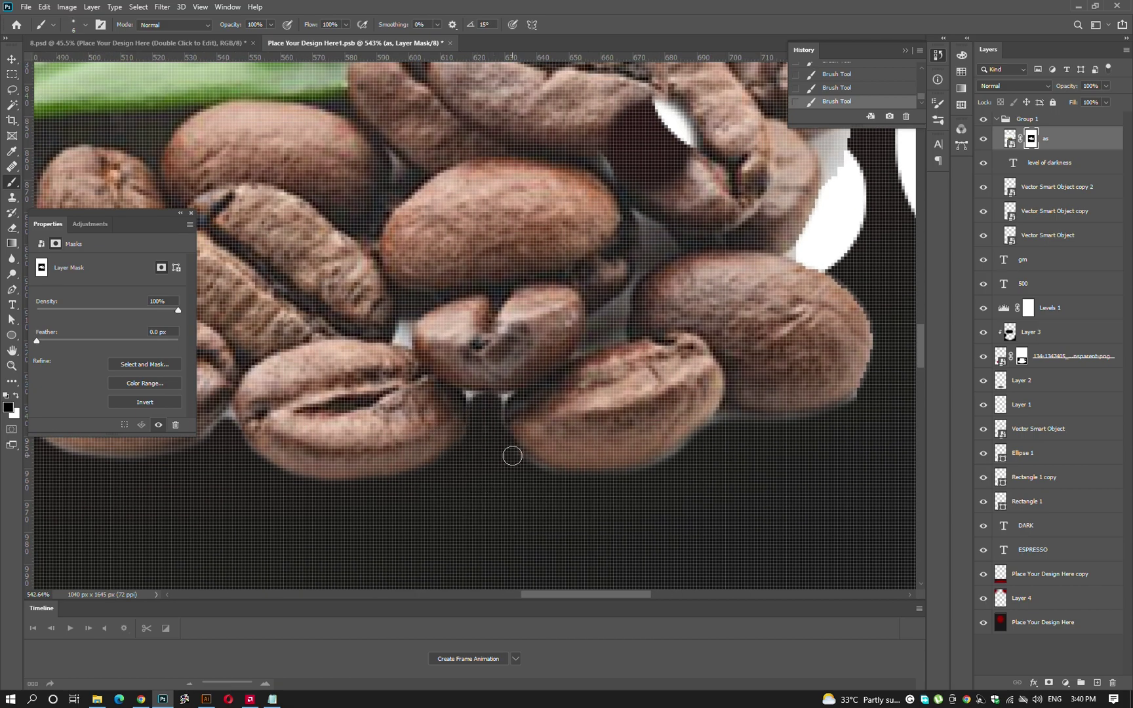
pyautogui.hscroll(3, 420, 368)
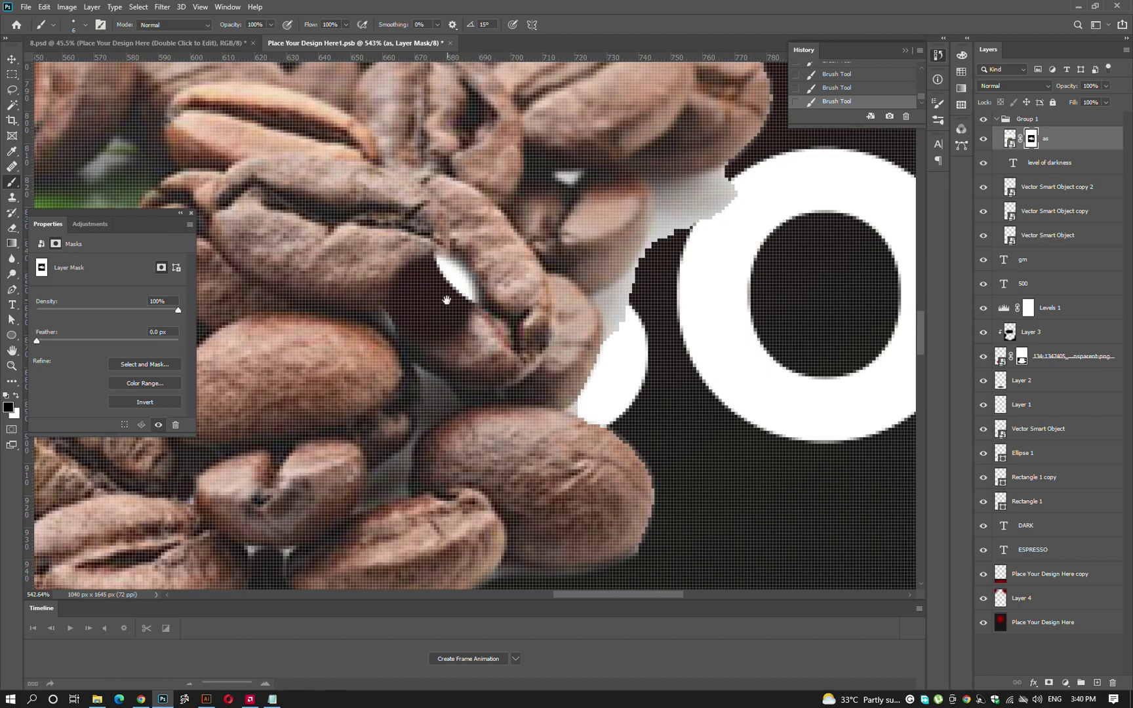
pyautogui.scroll(-3, 446, 300)
# Reposition the beans on the label, dismiss the error, and undo a stray mask stroke.
pyautogui.press('v')
pyautogui.moveTo(373, 319)
pyautogui.mouseDown()
pyautogui.moveTo(627, 341)
pyautogui.moveTo(585, 352)
pyautogui.mouseUp()
pyautogui.press('b')
pyautogui.click(536, 381)
pyautogui.press('Return')
pyautogui.click(1032, 138)
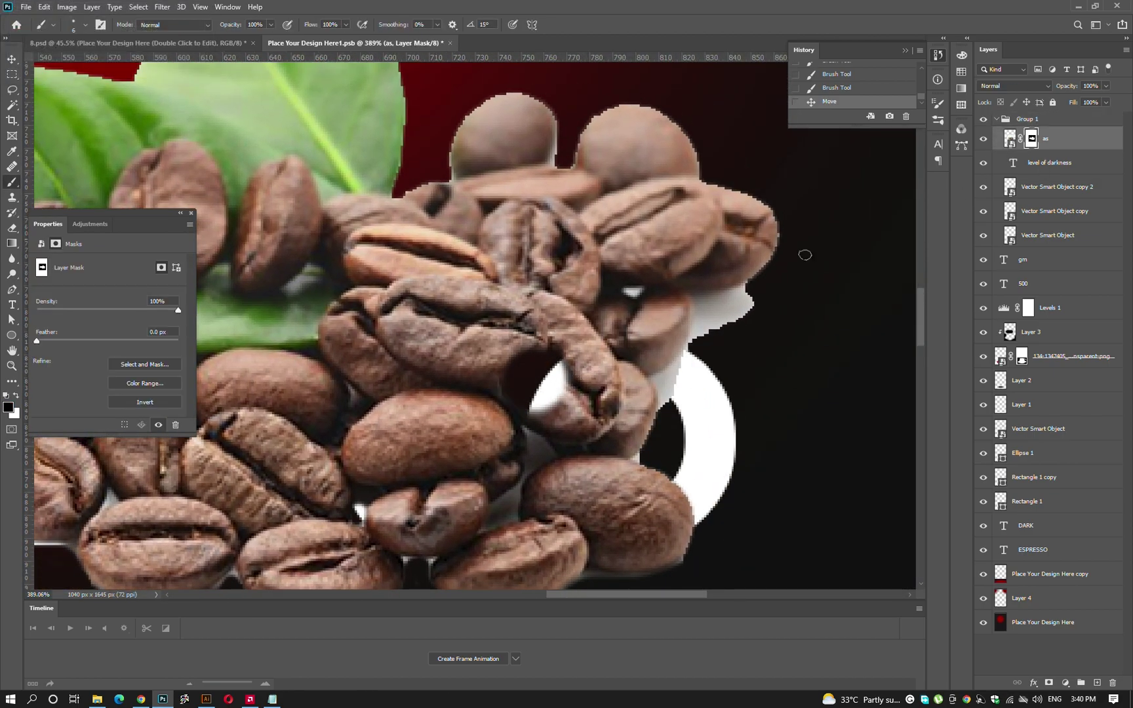
pyautogui.hotkey('ctrl', 'z')
# Keep painting black on the mask with a resized brush to hide the remaining fringe.
pyautogui.moveTo(457, 401)
pyautogui.mouseDown()
pyautogui.moveTo(570, 326)
pyautogui.moveTo(544, 397)
pyautogui.mouseUp()
pyautogui.press(']')
pyautogui.press(']')
pyautogui.press(']')
pyautogui.press('x')
pyautogui.moveTo(780, 328)
pyautogui.mouseDown()
pyautogui.moveTo(735, 341)
pyautogui.moveTo(715, 405)
pyautogui.mouseUp()
pyautogui.press('[')
pyautogui.scroll(3, 749, 328)
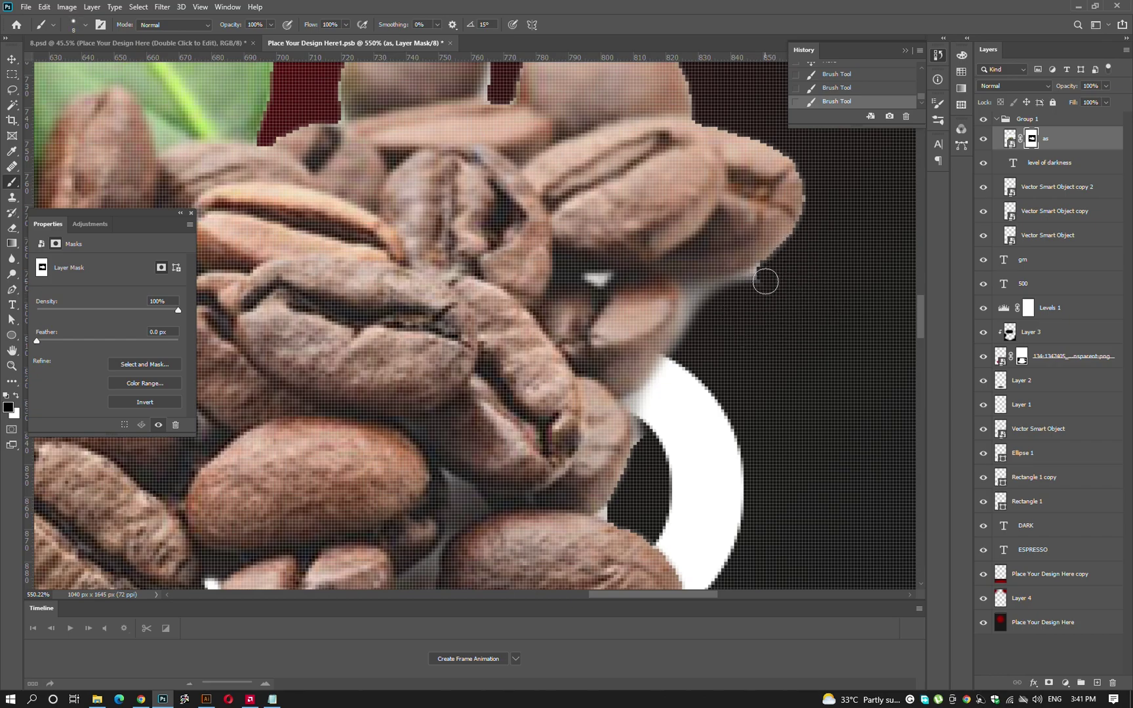
pyautogui.moveTo(668, 374); pyautogui.dragTo(637, 241)
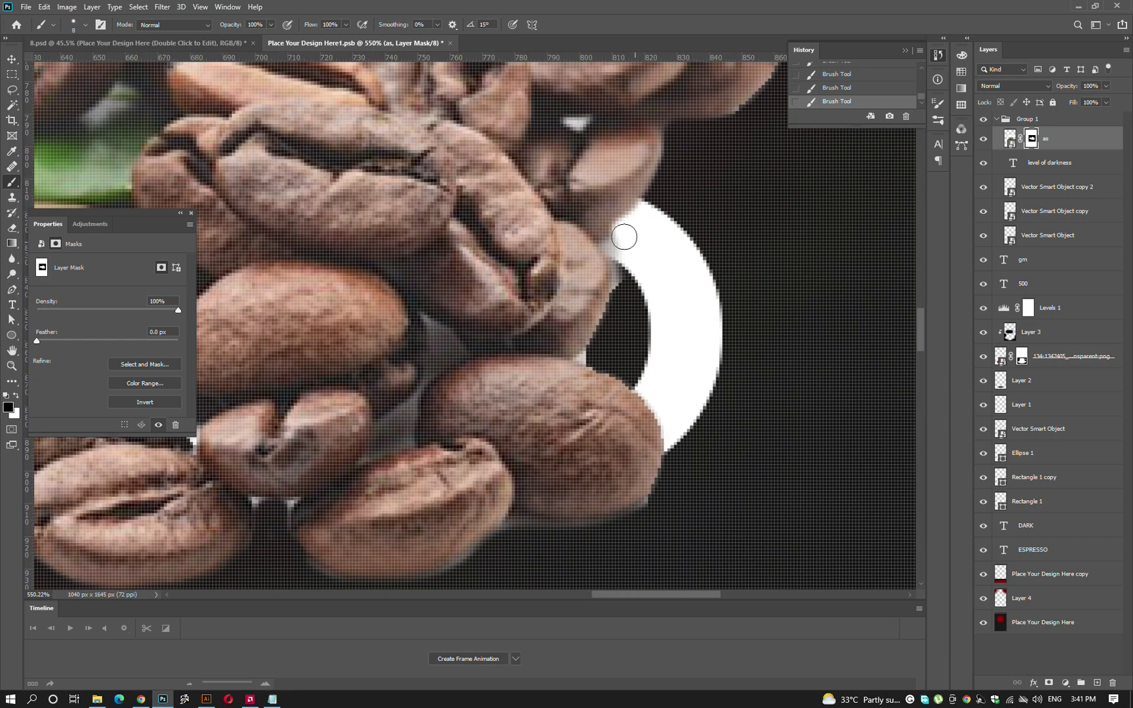
pyautogui.scroll(-10, 595, 353)
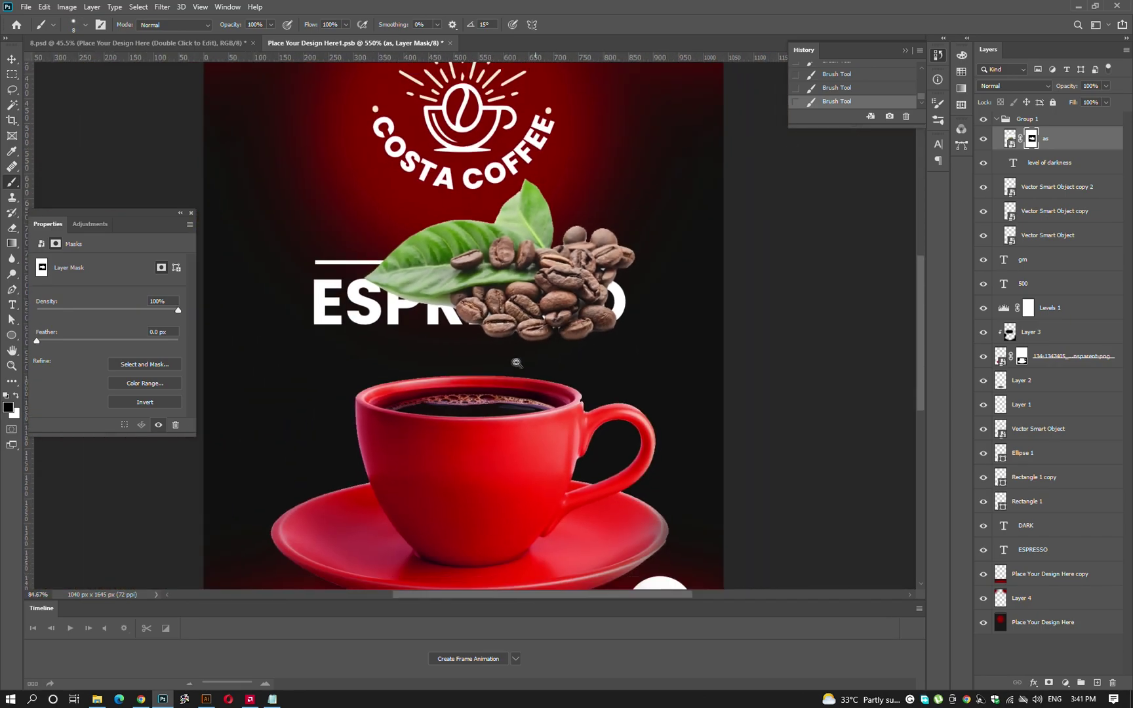
# Bring the coffee-beans layer to the front and fit the whole label in view.
pyautogui.press('v')
pyautogui.moveTo(558, 262); pyautogui.dragTo(467, 384)
pyautogui.hotkey('ctrl', 'z')
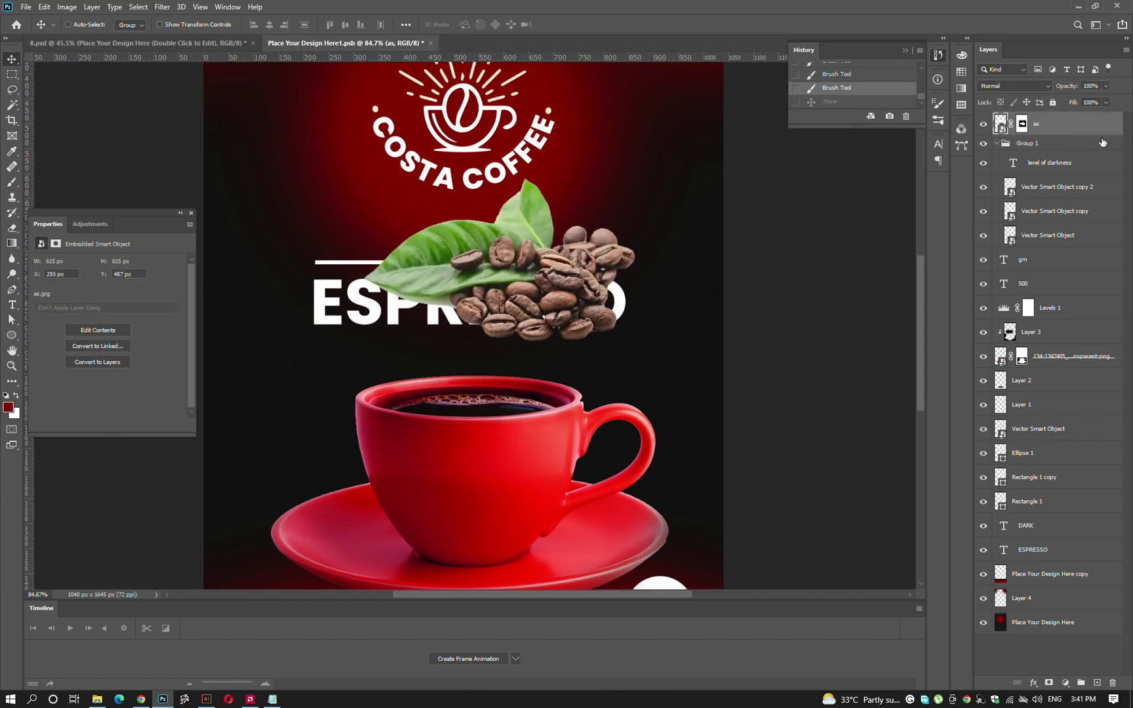
pyautogui.hotkey('ctrl', 'shift', ']')
pyautogui.hotkey('ctrl', '0')
# Move the beans into the lower-left corner beside the cup and enlarge them slightly.
pyautogui.moveTo(535, 324); pyautogui.dragTo(378, 496)
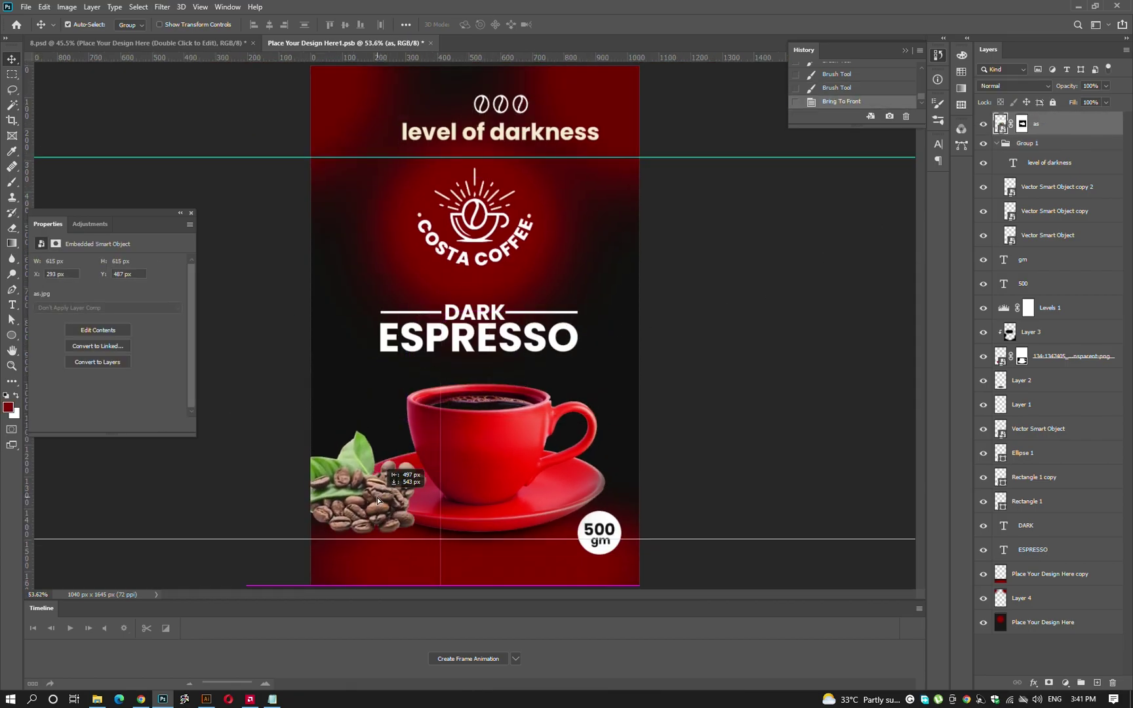
pyautogui.hotkey('ctrl', 't')
pyautogui.moveTo(439, 392); pyautogui.dragTo(450, 382)
pyautogui.press('Return')
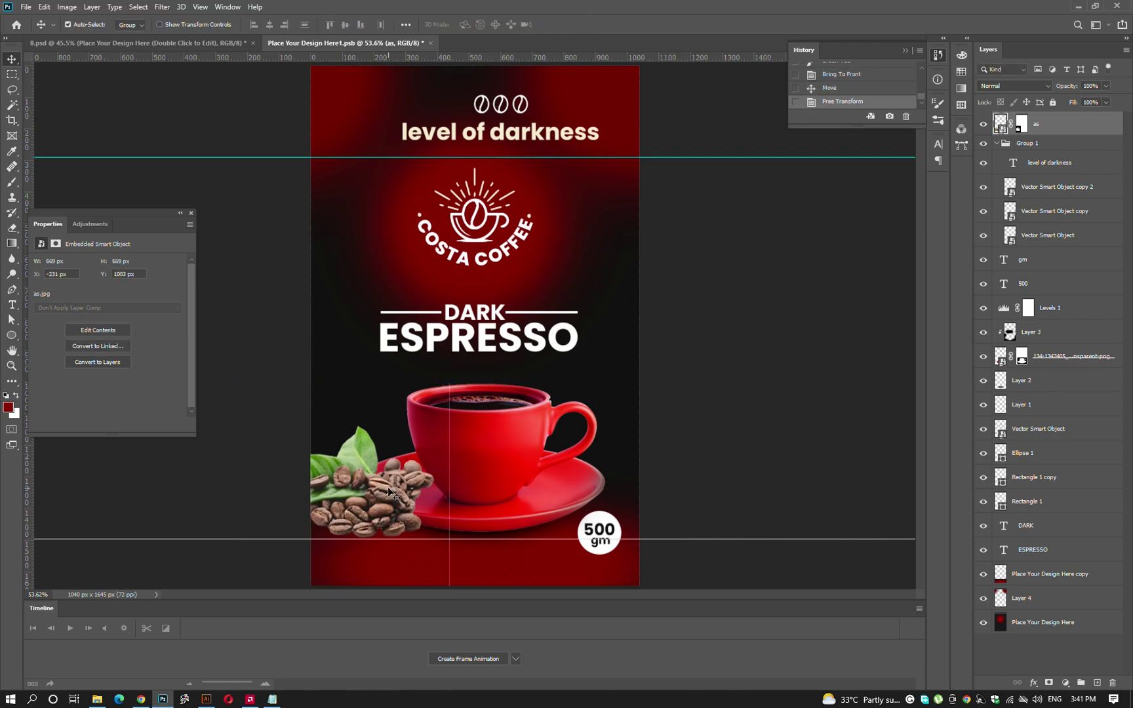
pyautogui.moveTo(400, 485); pyautogui.dragTo(395, 490)
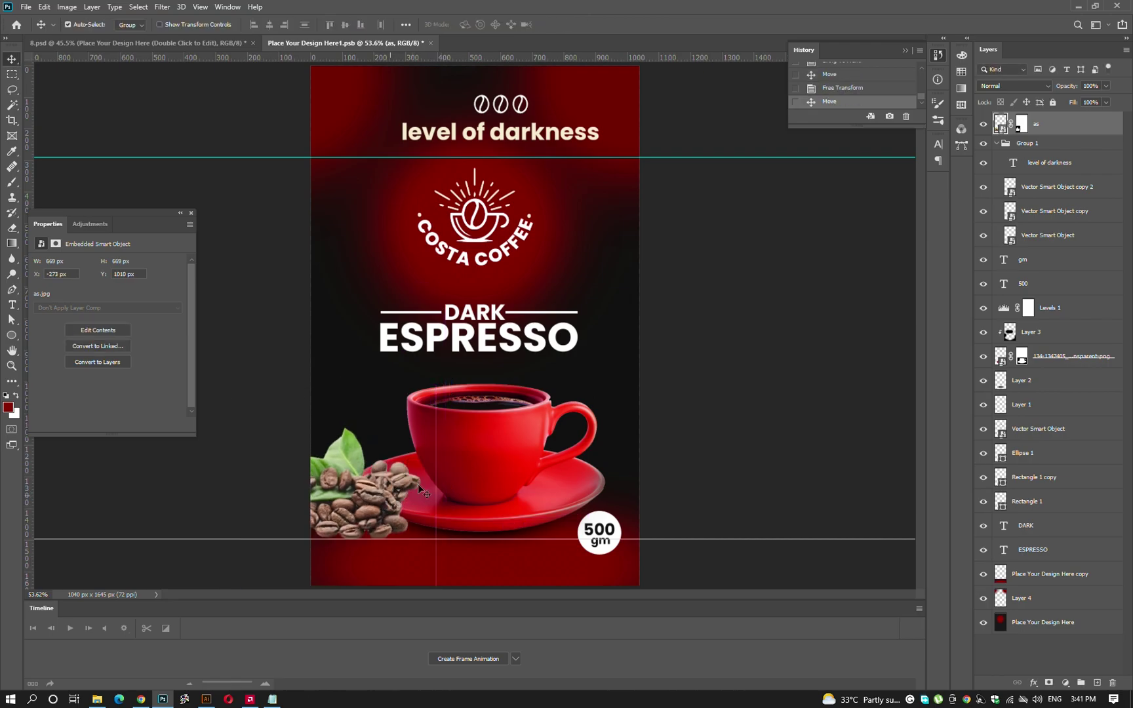
# Duplicate the beans, flip the copy horizontally and move it to the lower-right corner.
pyautogui.hotkey('ctrl', 'j')
pyautogui.hotkey('ctrl', 't')
pyautogui.rightClick(562, 273)
pyautogui.click(594, 473)
pyautogui.moveTo(483, 500)
pyautogui.mouseDown()
pyautogui.moveTo(629, 521)
pyautogui.moveTo(629, 541)
pyautogui.mouseUp()
pyautogui.press('Return')
# Reorder the beans copy in the layer stack so it sits beneath the 500 gm badge.
pyautogui.hotkey('ctrl', '[')
pyautogui.hotkey('ctrl', '[')
pyautogui.hotkey('ctrl', 'shift', '[')
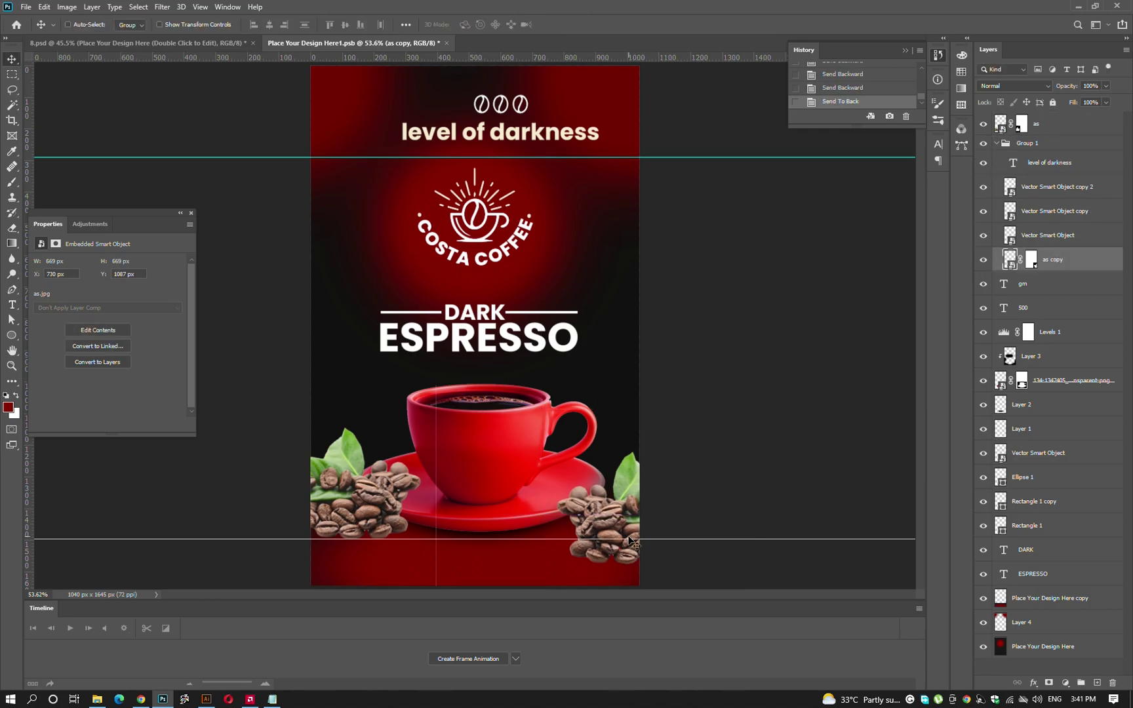
pyautogui.hotkey('ctrl', ']')
pyautogui.hotkey('ctrl', ']')
pyautogui.hotkey('ctrl', ']')
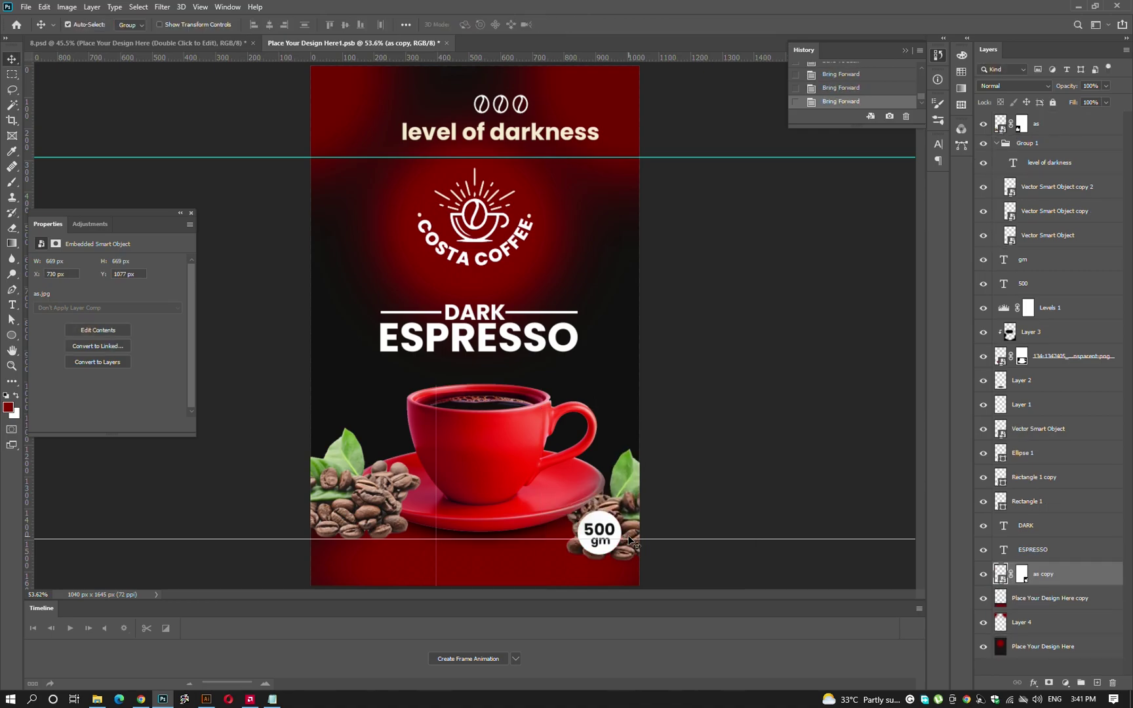
pyautogui.hotkey('ctrl', ']')
pyautogui.hotkey('ctrl', ']')
pyautogui.hotkey('ctrl', ']')
pyautogui.hotkey('ctrl', ']')
pyautogui.hotkey('ctrl', ']')
pyautogui.hotkey('ctrl', ']')
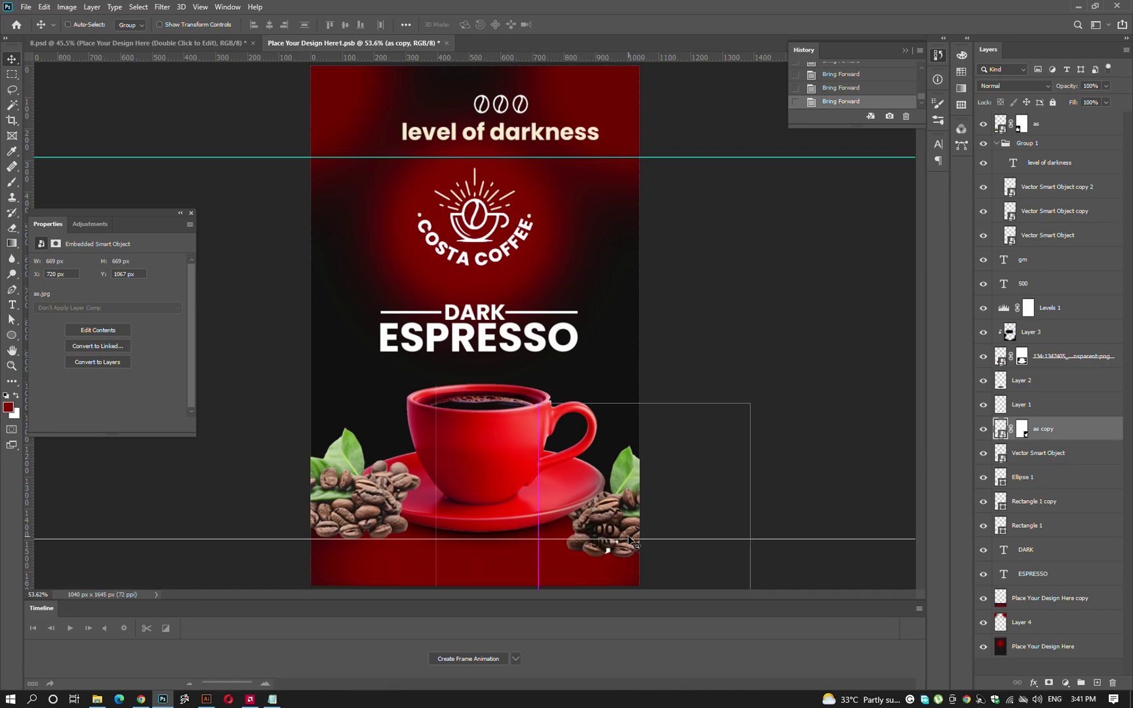
pyautogui.hotkey('ctrl', '[')
pyautogui.hotkey('ctrl', '[')
# Select the 500 text, gm text and badge circle and bring the badge to the front.
pyautogui.scroll(2, 610, 540)
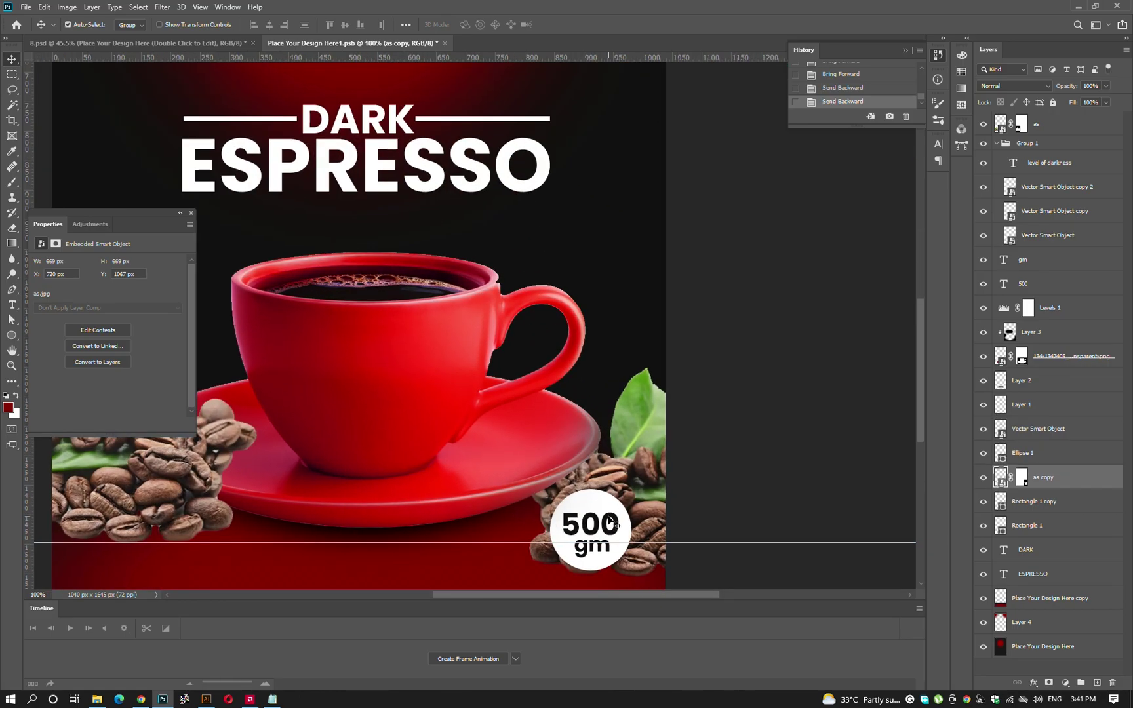
pyautogui.click(620, 541)
pyautogui.keyDown('shift'); pyautogui.click(590, 544); pyautogui.keyUp('shift')
pyautogui.keyDown('shift'); pyautogui.click(598, 510); pyautogui.keyUp('shift')
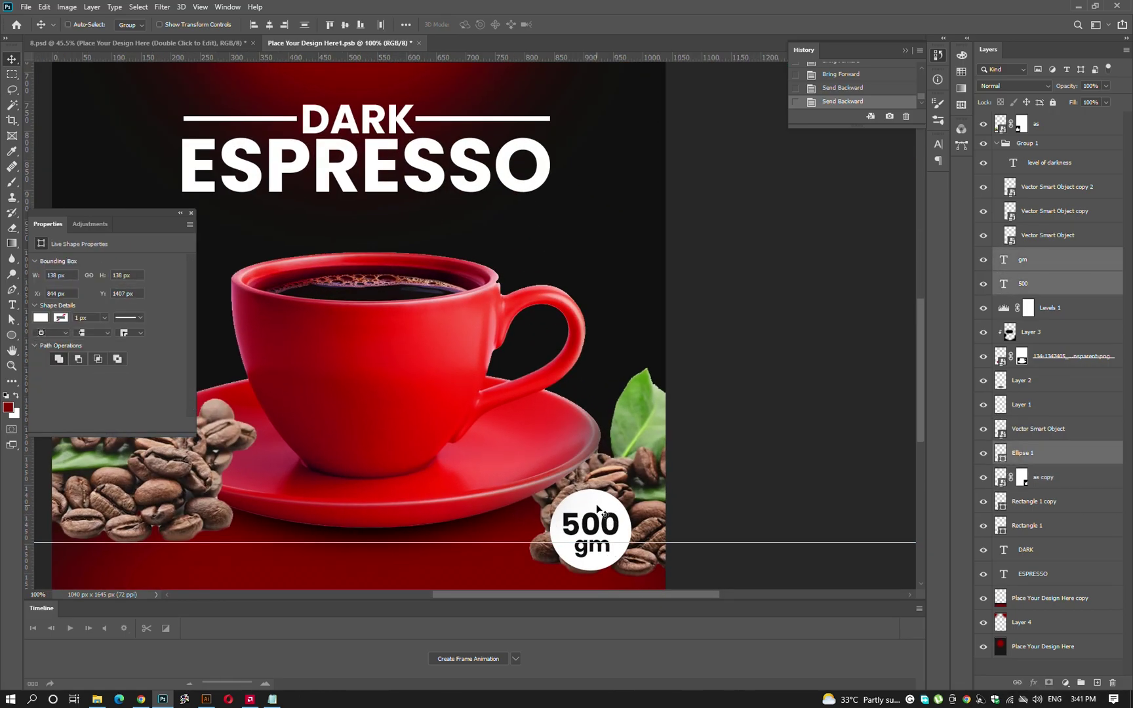
pyautogui.hotkey('ctrl', 'shift', ']')
pyautogui.hotkey('ctrl', 'shift', ']')
pyautogui.hotkey('ctrl', 'shift', ']')
# Raise the right-hand beans copy, rotate it about 20 degrees and settle it in the corner.
pyautogui.click(621, 466)
pyautogui.hotkey('ctrl', ']')
pyautogui.hotkey('ctrl', ']')
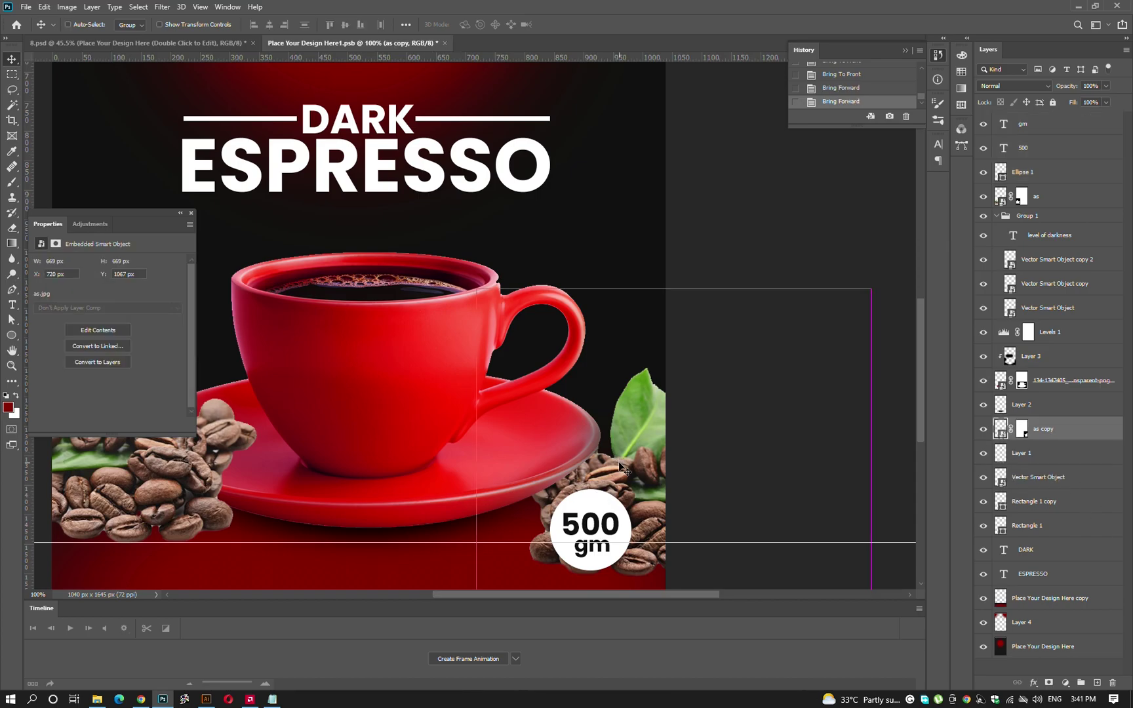
pyautogui.hotkey('ctrl', ']')
pyautogui.hotkey('ctrl', ']')
pyautogui.hotkey('ctrl', ']')
pyautogui.hotkey('ctrl', ']')
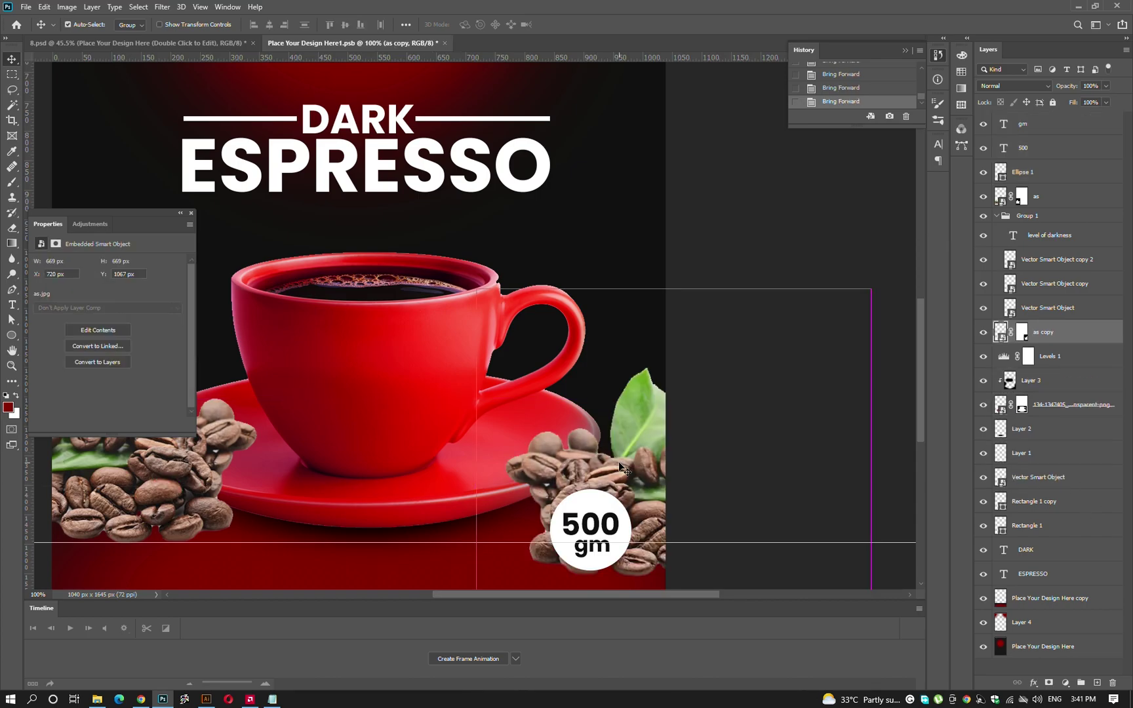
pyautogui.moveTo(626, 485)
pyautogui.mouseDown()
pyautogui.moveTo(630, 447)
pyautogui.moveTo(613, 420)
pyautogui.moveTo(612, 482)
pyautogui.moveTo(643, 401)
pyautogui.mouseUp()
pyautogui.hotkey('ctrl', '-')
pyautogui.hotkey('ctrl', 't')
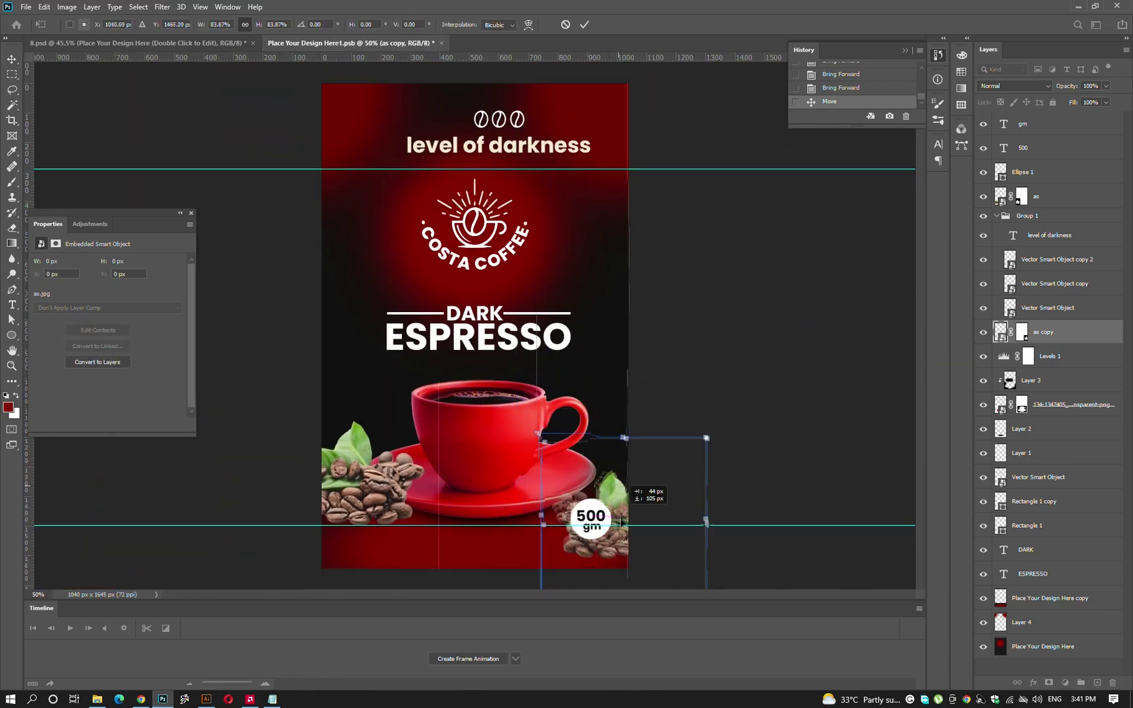
pyautogui.moveTo(613, 549)
pyautogui.mouseDown()
pyautogui.moveTo(805, 565)
pyautogui.moveTo(846, 489)
pyautogui.mouseUp()
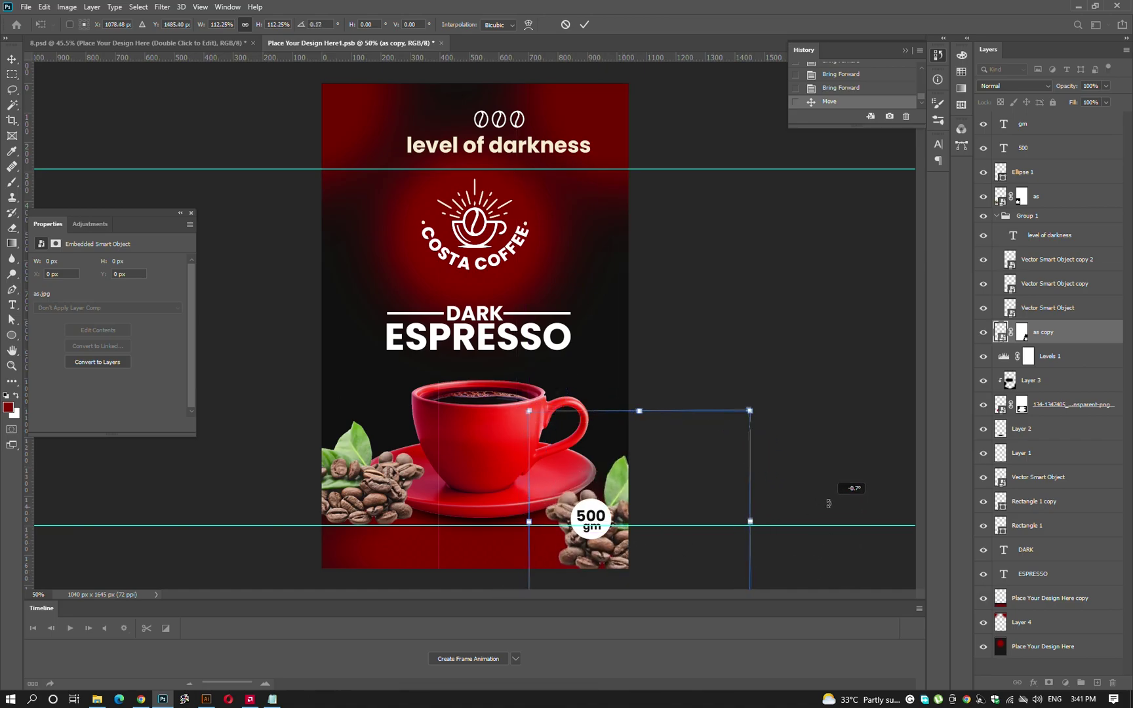
pyautogui.press('Return')
pyautogui.moveTo(605, 559); pyautogui.dragTo(616, 560)
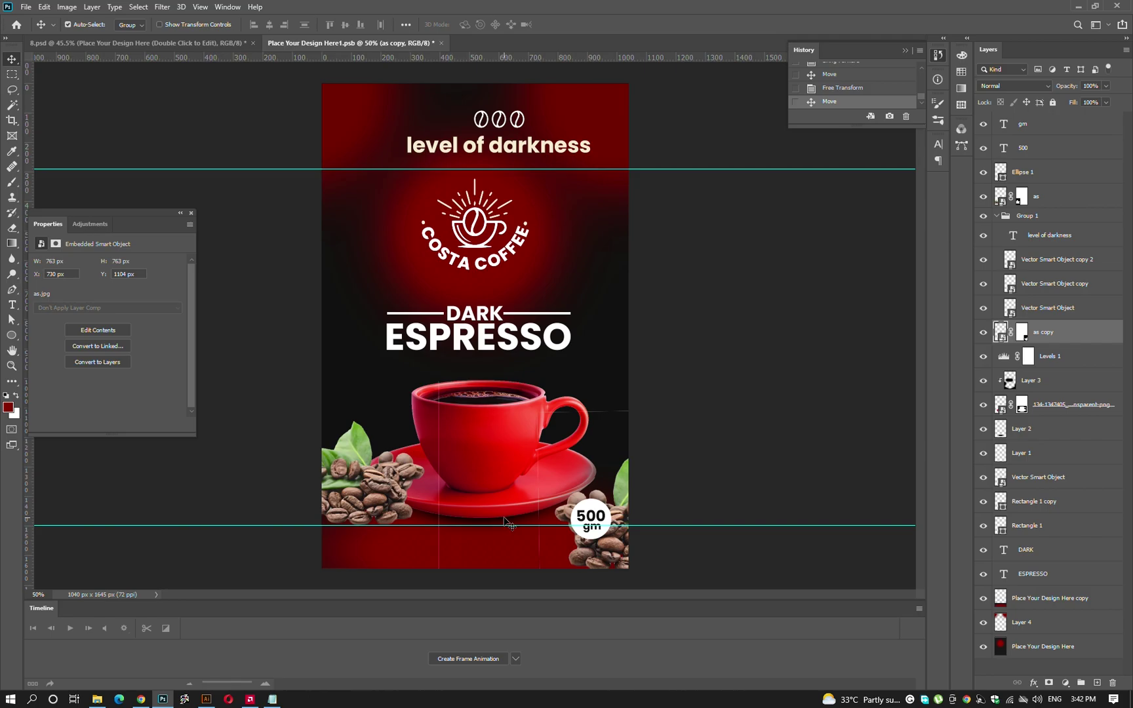
# Target the red cup's layer mask, undo a stray stroke on the rim, and switch to white.
pyautogui.scroll(4, 550, 413)
pyautogui.click(472, 441)
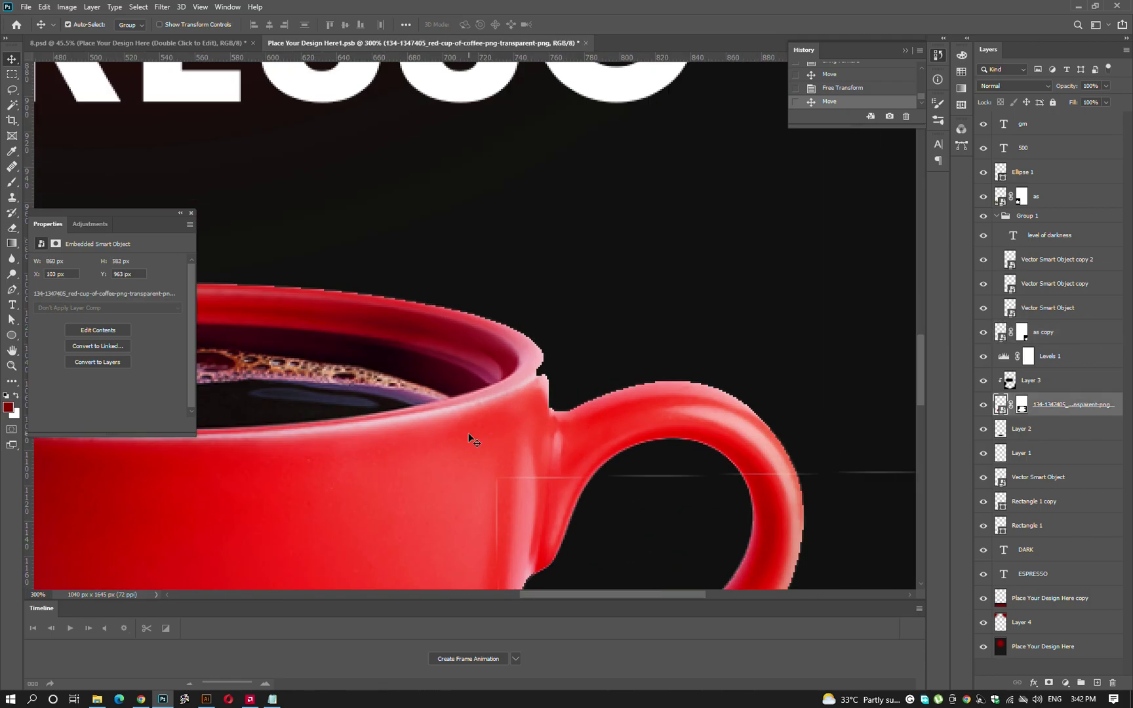
pyautogui.click(1022, 405)
pyautogui.press('b')
pyautogui.hotkey('ctrl', 'z')
pyautogui.press('x')
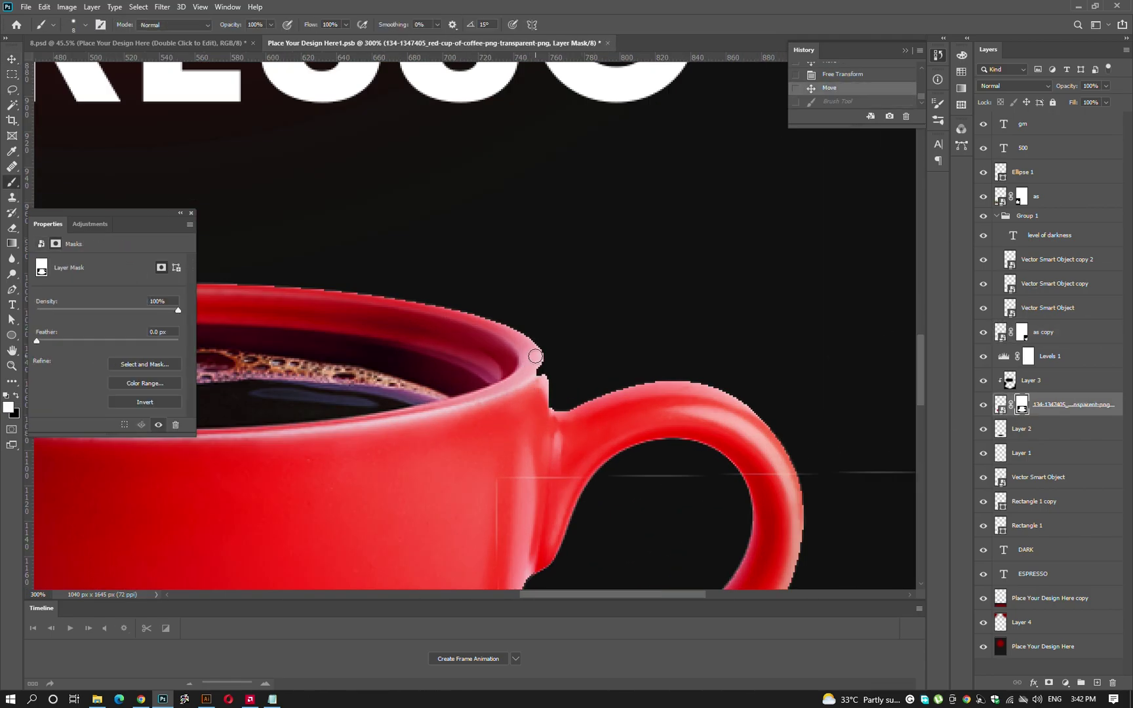
# Return to the browser's image search and select the old query text.
pyautogui.scroll(-2, 551, 362)
pyautogui.scroll(-2, 538, 299)
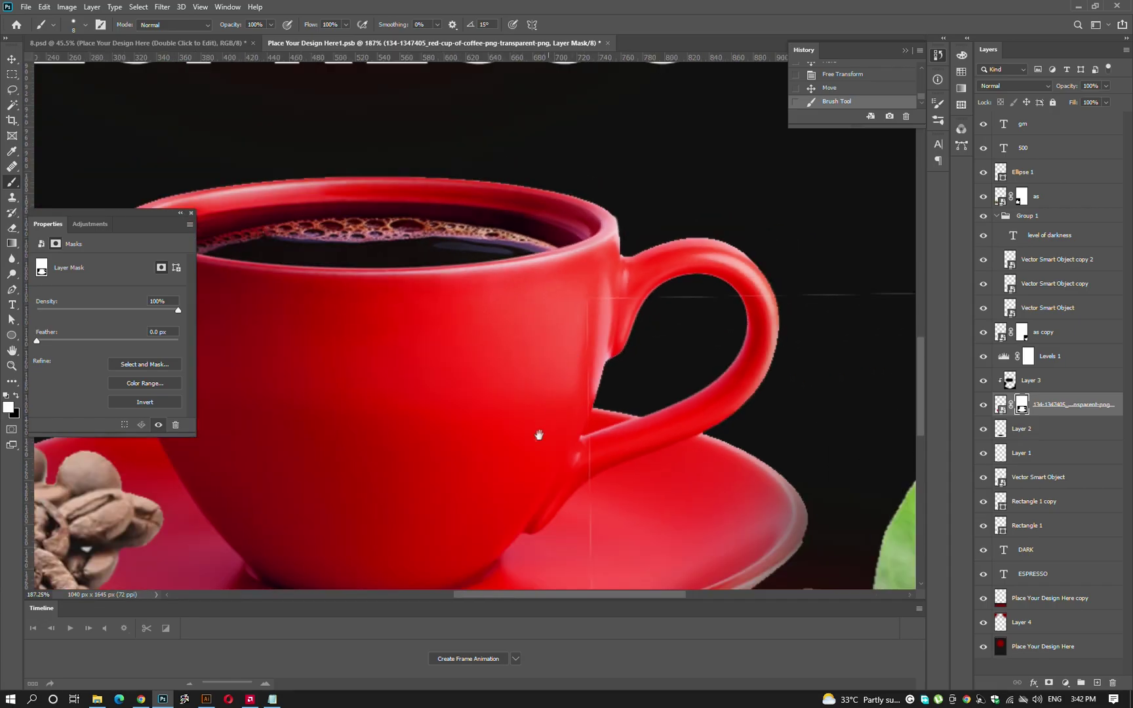
pyautogui.hotkey('alt', 'Tab')
pyautogui.tripleClick(134, 54)
# Search Google Images for 'smoke' and browse the results.
pyautogui.write('smoke')
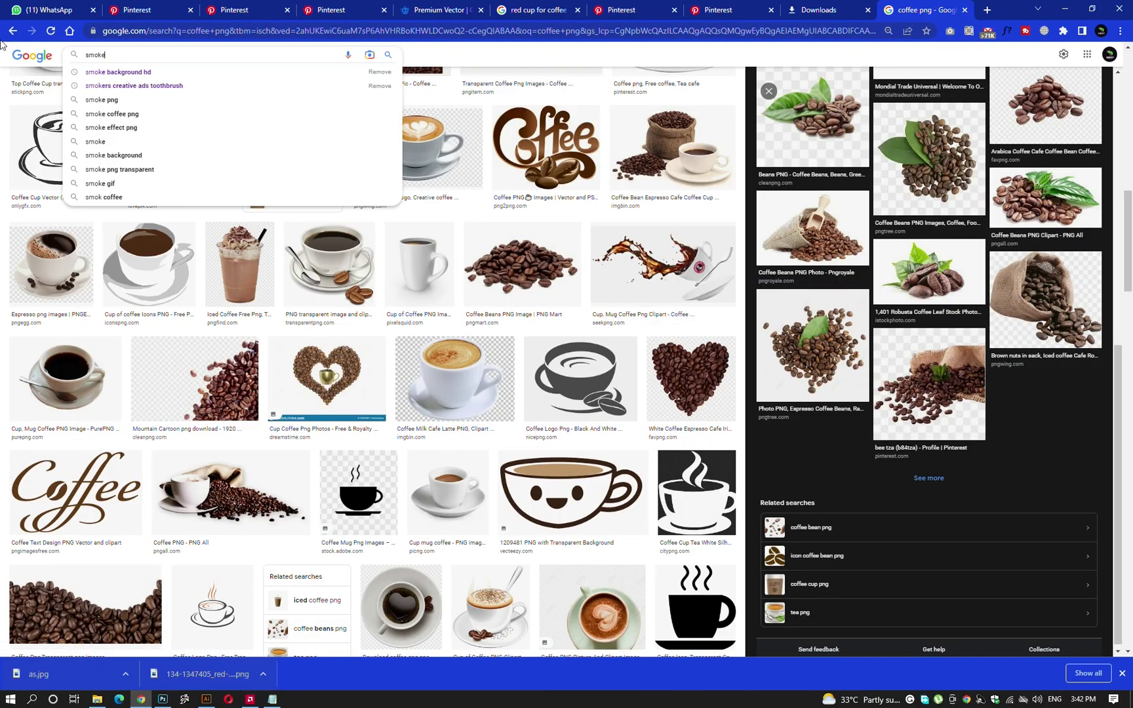
pyautogui.press('Return')
pyautogui.scroll(-2, 212, 295)
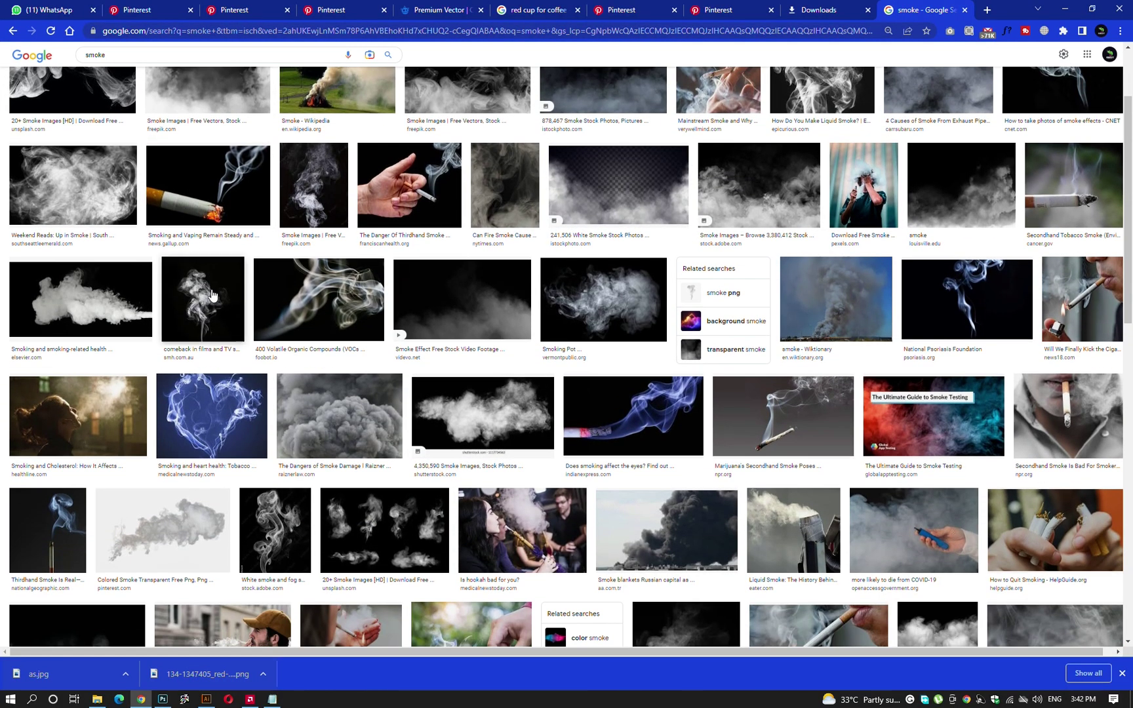
pyautogui.scroll(-1, 321, 301)
pyautogui.scroll(3, 263, 216)
# Search 'coffee smoke' and bring up options for the steaming cup on black preview.
pyautogui.click(173, 63)
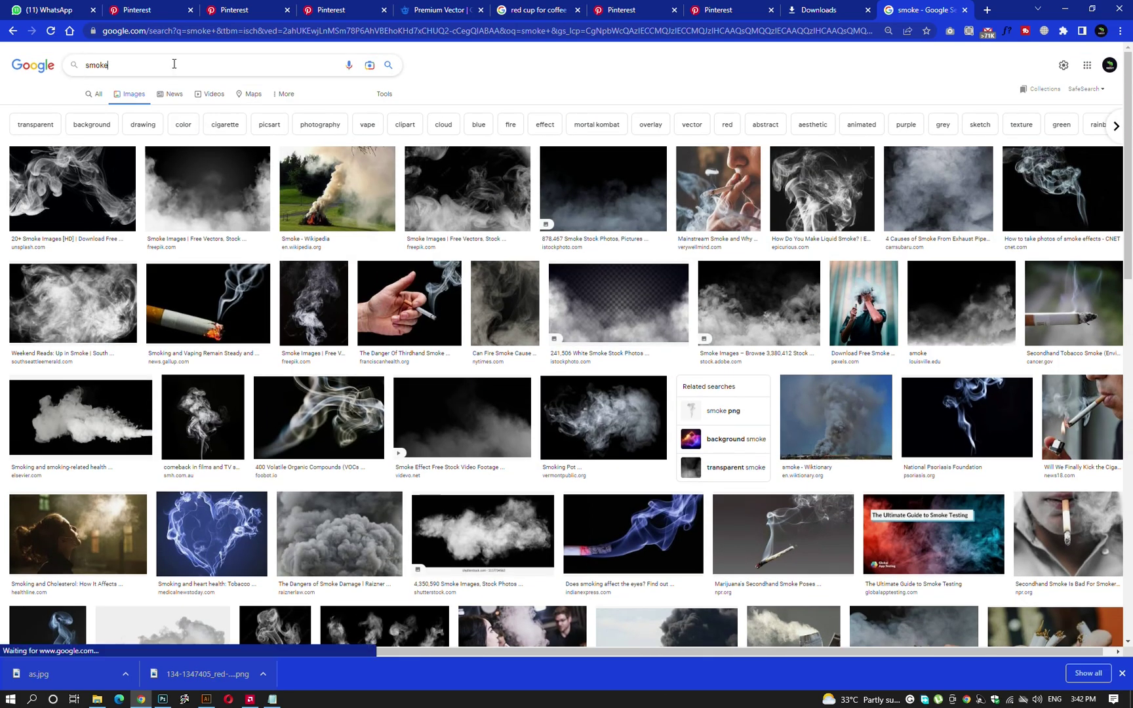
pyautogui.hotkey('ctrl', 'a')
pyautogui.write('coffee sk')
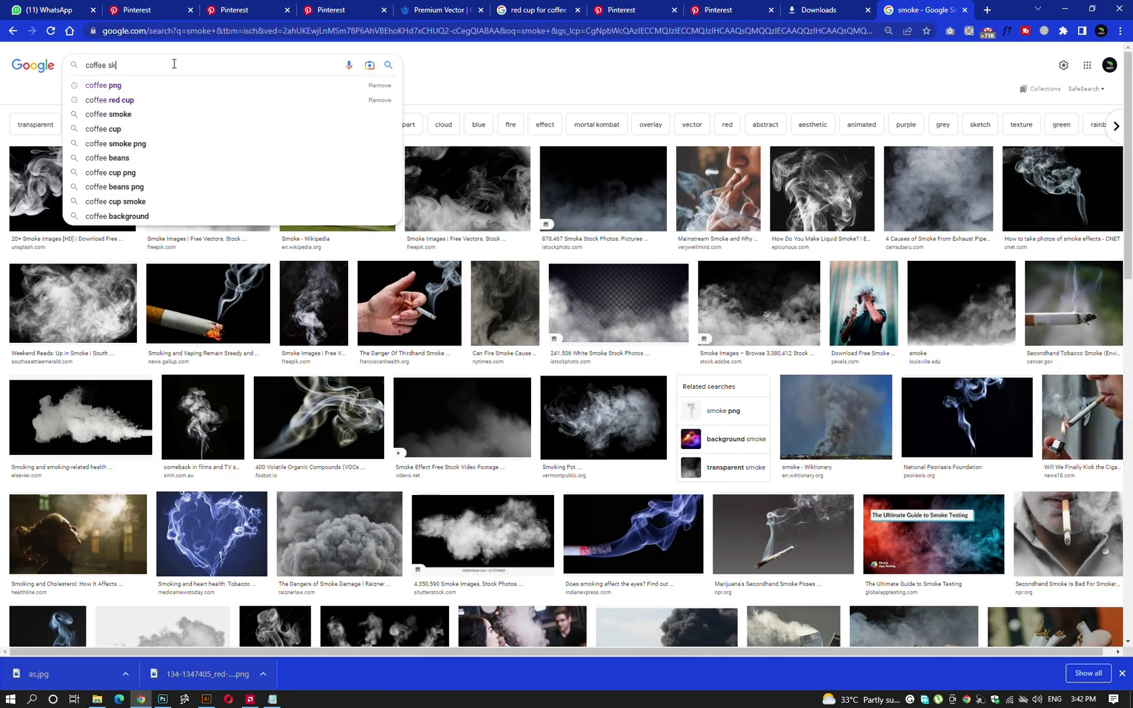
pyautogui.write('om')
pyautogui.press('BackSpace')
pyautogui.press('BackSpace')
pyautogui.press('BackSpace')
pyautogui.write('moke')
pyautogui.press('Return')
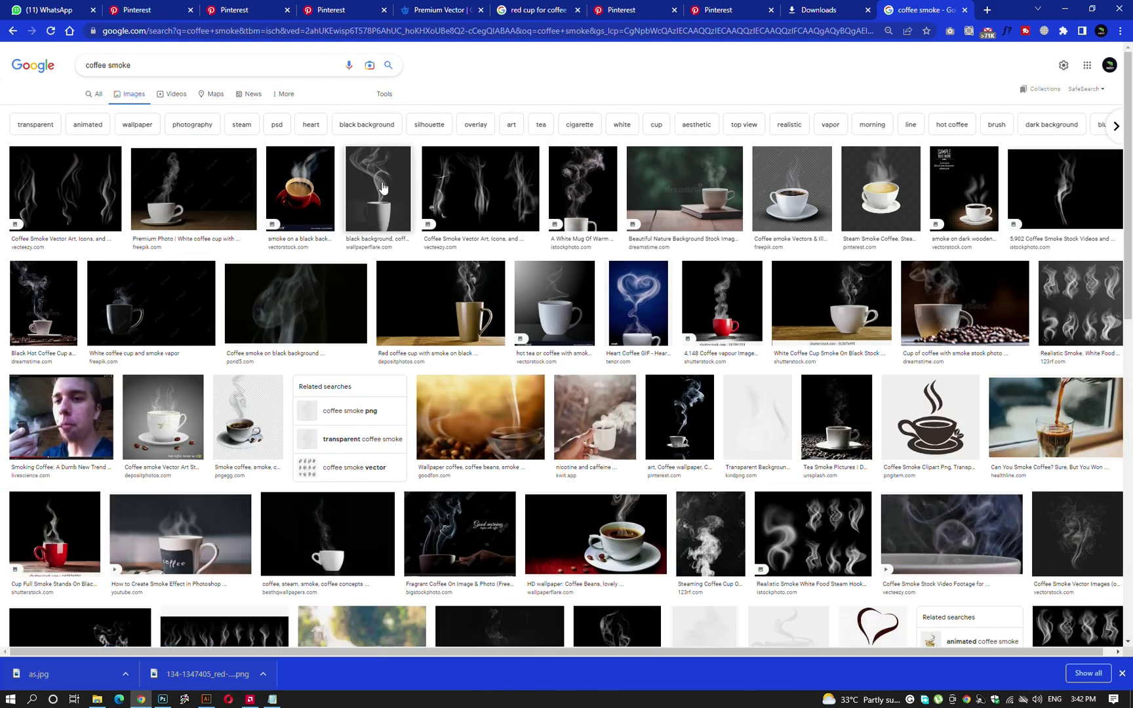
pyautogui.click(380, 187)
pyautogui.rightClick(887, 229)
# Copy the steaming cup image and paste it into the label as the top layer.
pyautogui.click(918, 367)
pyautogui.hotkey('alt', 'Tab')
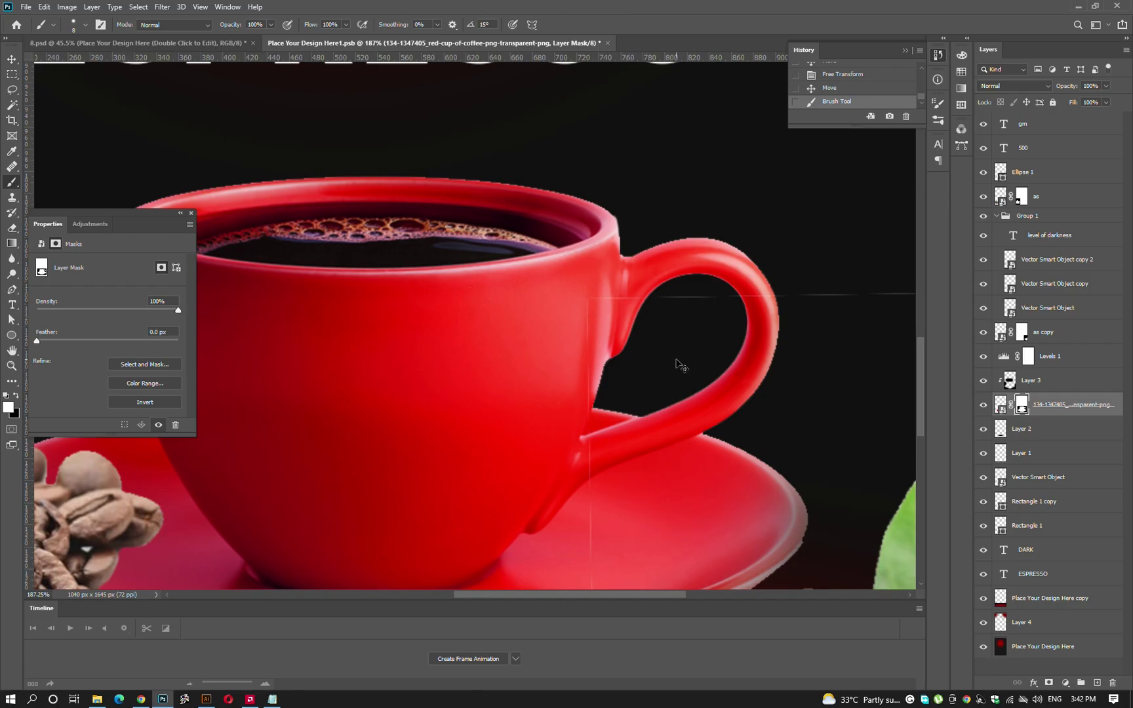
pyautogui.hotkey('ctrl', 'v')
pyautogui.press('w')
pyautogui.hotkey('ctrl', 'shift', ']')
pyautogui.hotkey('ctrl', '0')
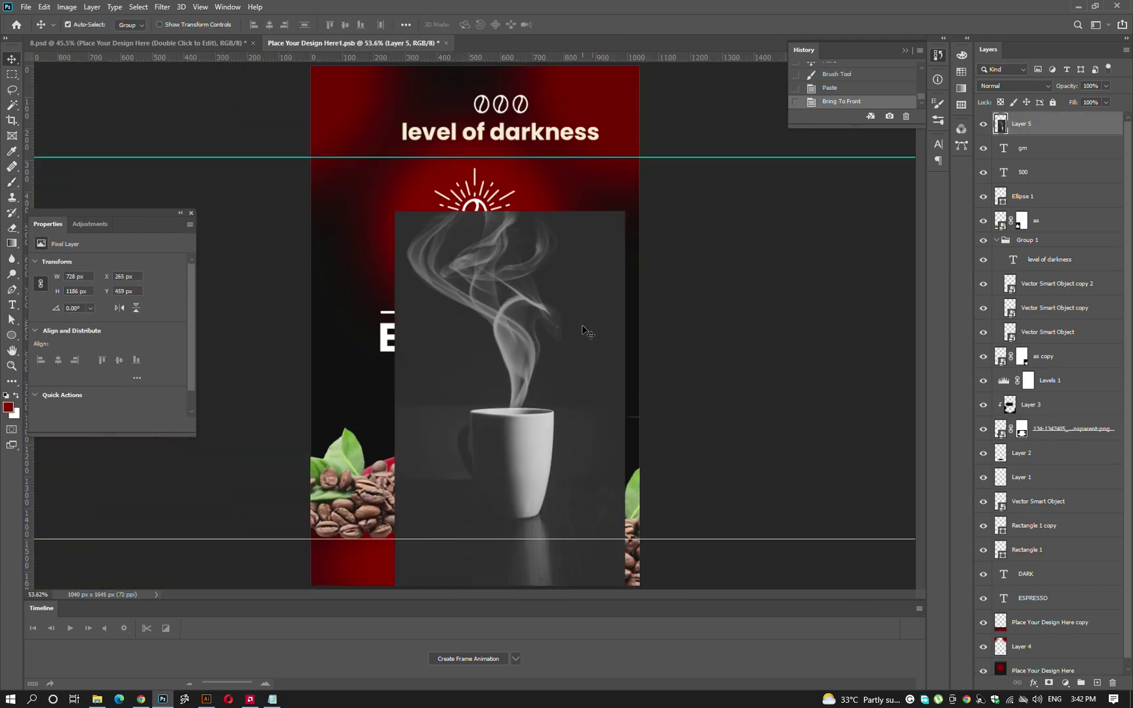
# Delete the steam image's grey background and move the steam up over the red cup.
pyautogui.click(591, 379)
pyautogui.press('Delete')
pyautogui.hotkey('ctrl', 'd')
pyautogui.press('v')
pyautogui.moveTo(534, 439); pyautogui.dragTo(536, 365)
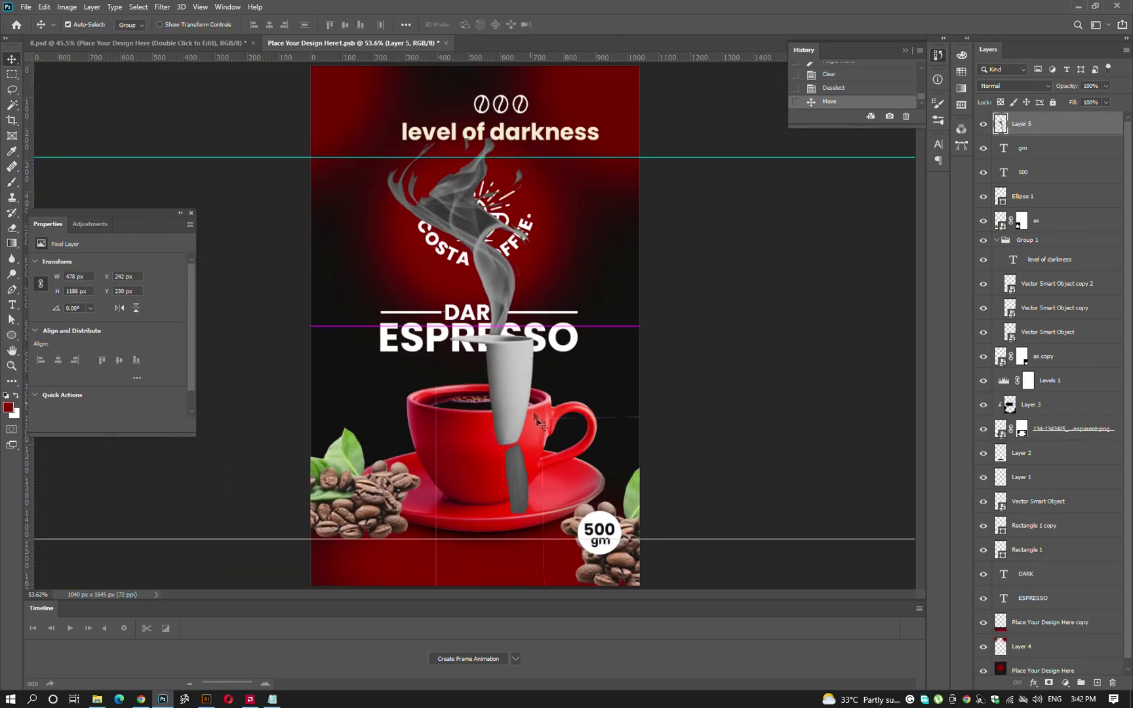
# Erase the white cup from the steam image and lower the steam onto the red cup.
pyautogui.press('e')
pyautogui.hotkey('ctrl', 'z')
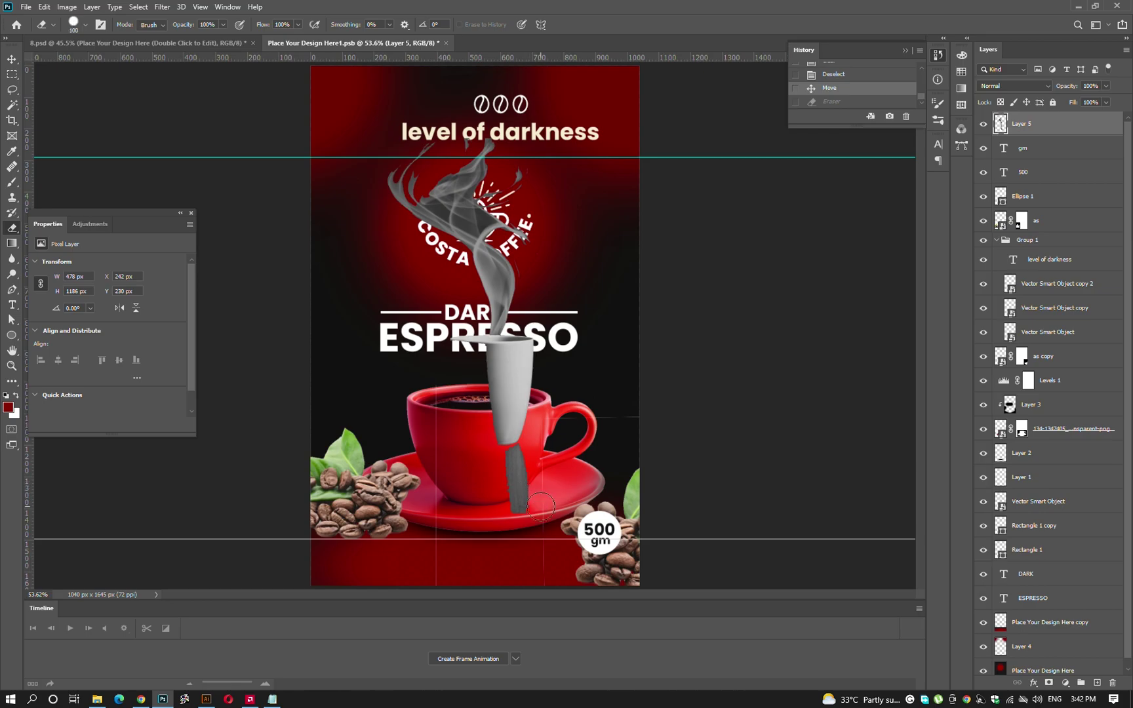
pyautogui.moveTo(541, 506)
pyautogui.mouseDown()
pyautogui.moveTo(515, 433)
pyautogui.moveTo(505, 348)
pyautogui.mouseUp()
pyautogui.press('v')
pyautogui.moveTo(493, 280); pyautogui.dragTo(485, 359)
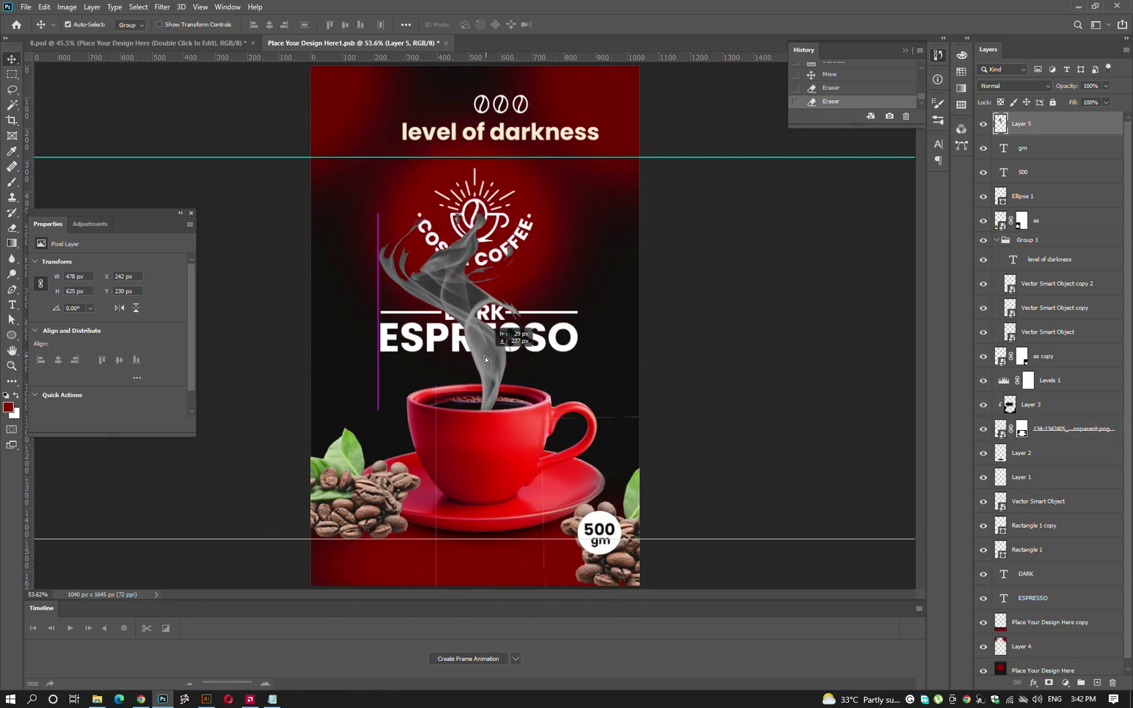
# Shrink the steam and place its layer just above Levels 1, behind the cup.
pyautogui.hotkey('ctrl', 't')
pyautogui.moveTo(454, 213); pyautogui.dragTo(465, 261)
pyautogui.press('Return')
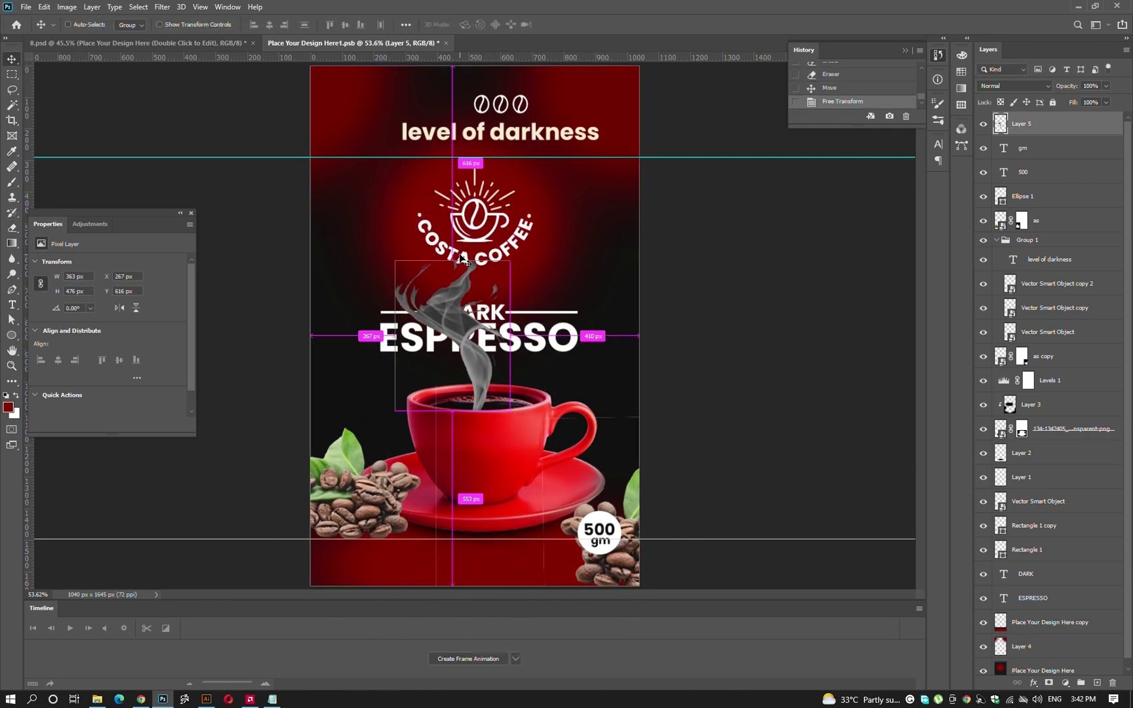
pyautogui.hotkey('ctrl', '[')
pyautogui.hotkey('ctrl', '[')
pyautogui.hotkey('ctrl', '[')
pyautogui.hotkey('ctrl', '[')
pyautogui.hotkey('ctrl', '[')
pyautogui.hotkey('ctrl', '[')
pyautogui.hotkey('ctrl', '[')
pyautogui.hotkey('ctrl', '[')
pyautogui.hotkey('ctrl', '[')
pyautogui.hotkey('ctrl', '[')
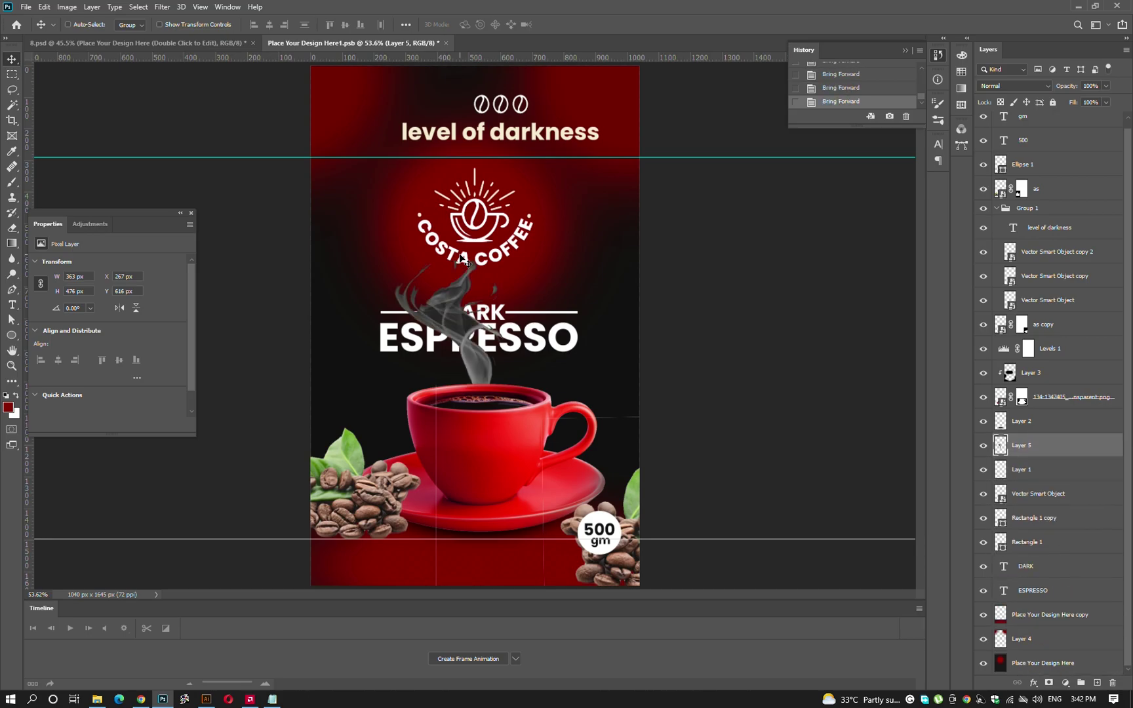
pyautogui.hotkey('ctrl', ']')
pyautogui.hotkey('ctrl', ']')
pyautogui.hotkey('ctrl', ']')
pyautogui.hotkey('ctrl', ']')
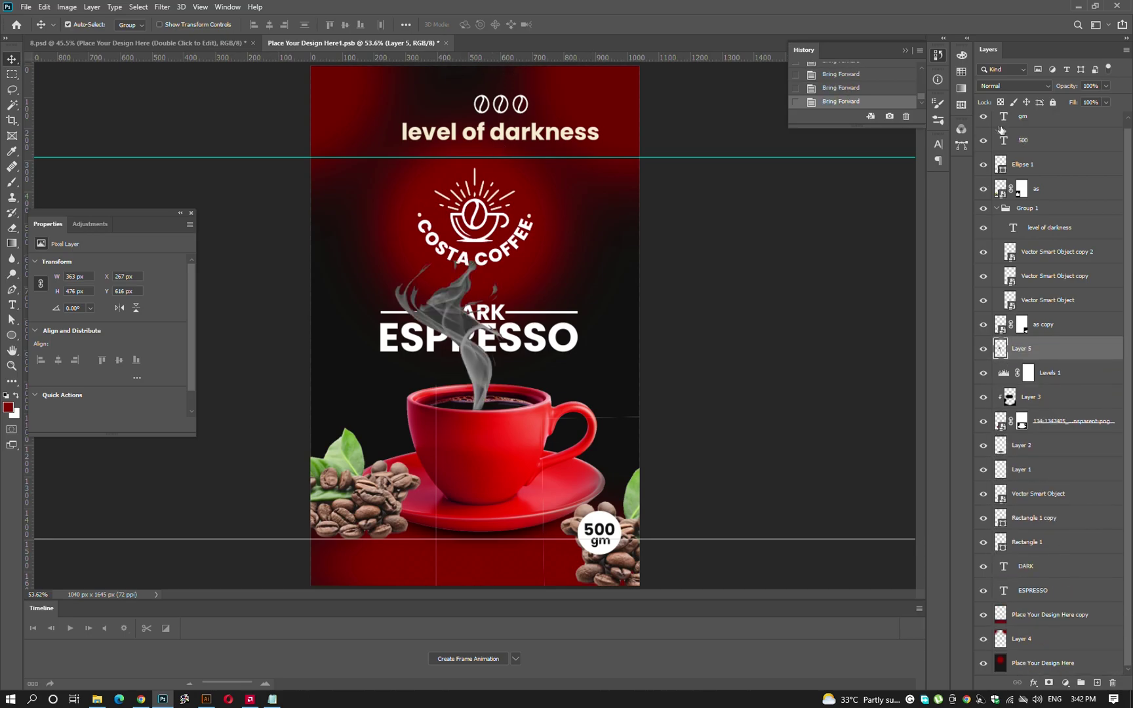
# Set the steam layer to Linear Dodge (Add), nudge it right, and add a layer mask.
pyautogui.click(1013, 86)
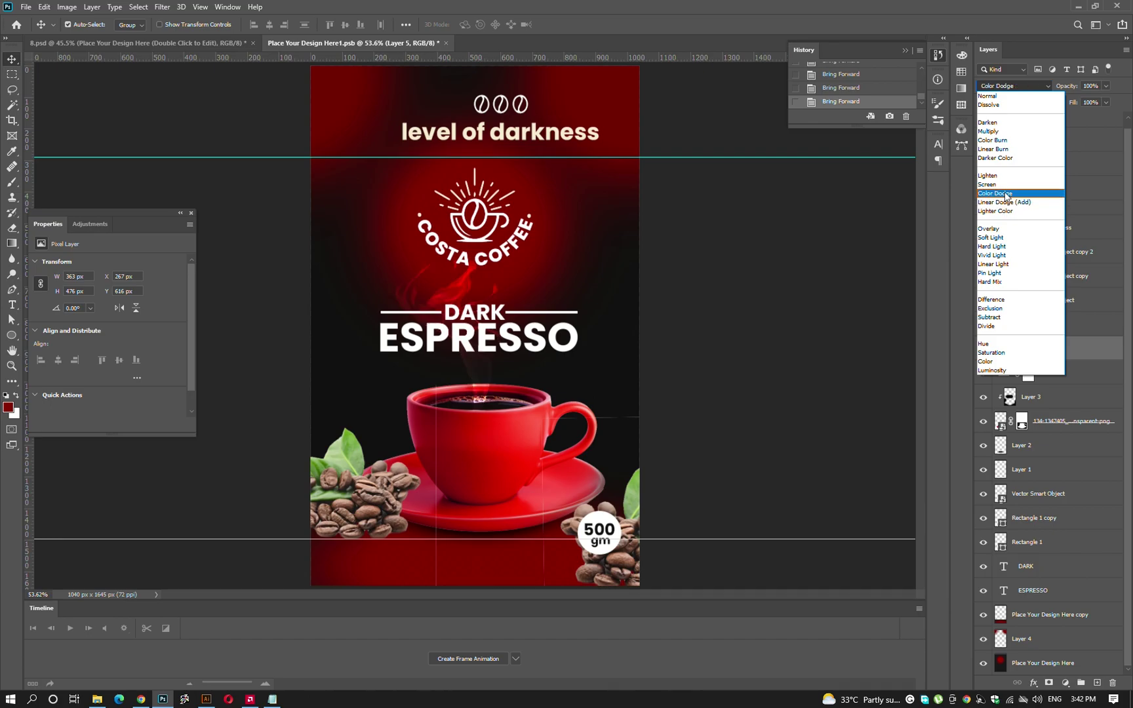
pyautogui.click(1007, 203)
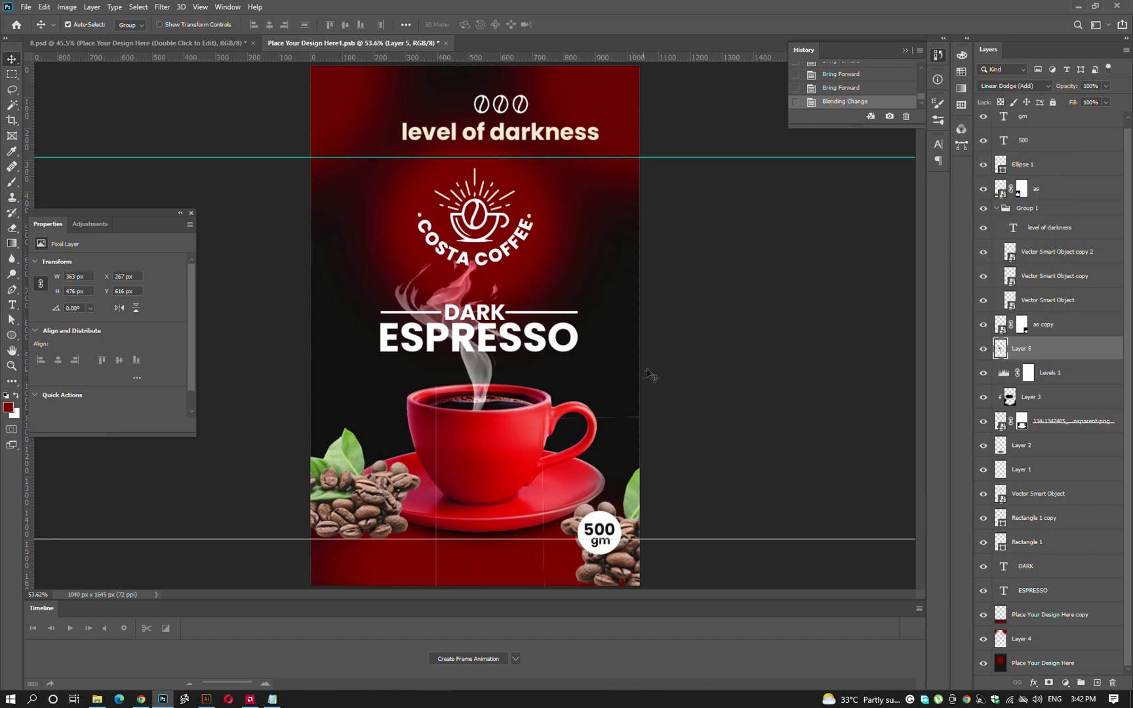
pyautogui.moveTo(478, 374); pyautogui.dragTo(497, 374)
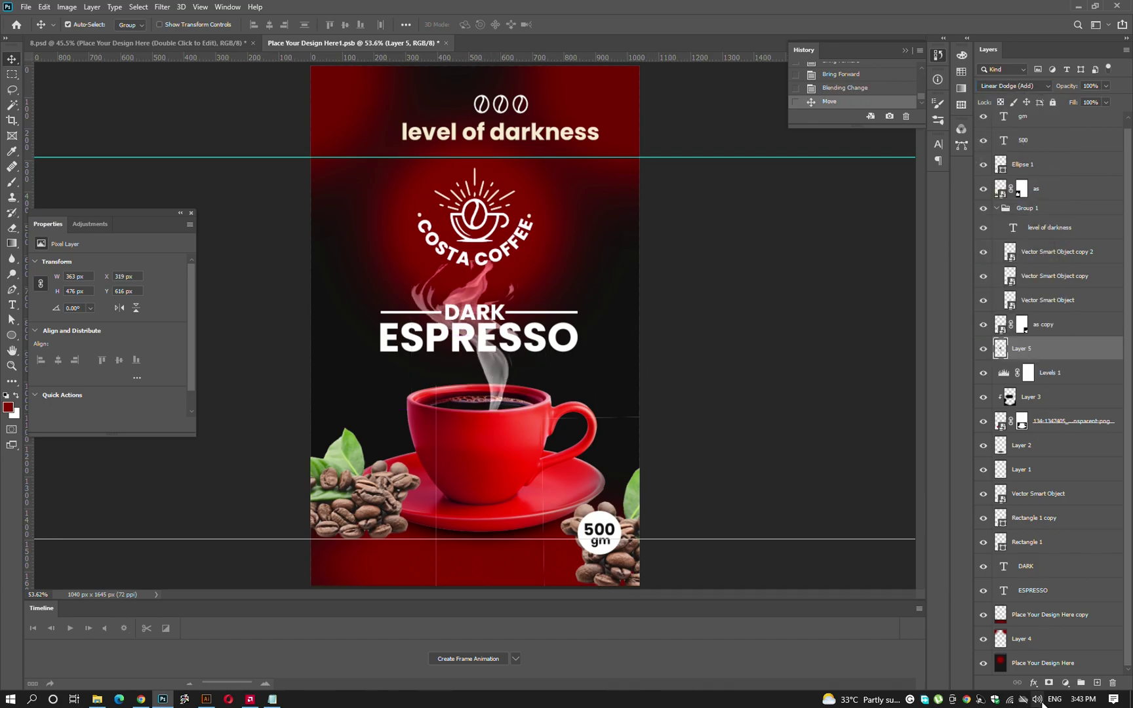
pyautogui.click(1048, 683)
# Soft-brush black on the steam mask to fade part of the wisps, then save the label.
pyautogui.press('b')
pyautogui.press('d')
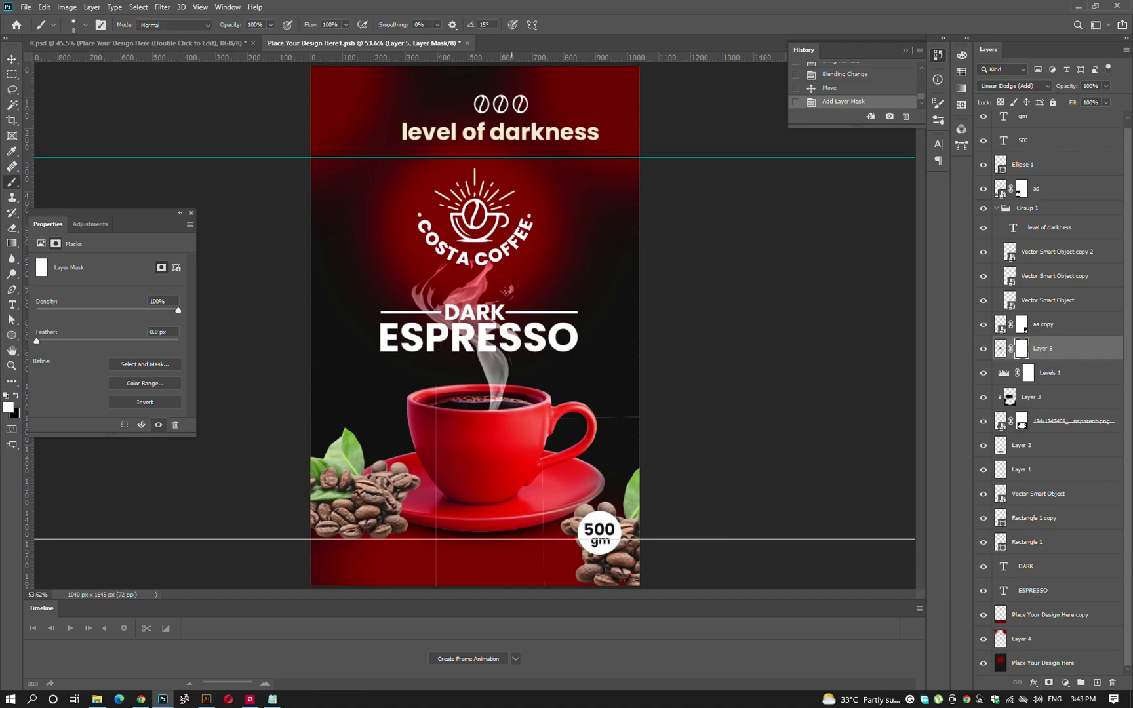
pyautogui.hotkey('ctrl', 'z')
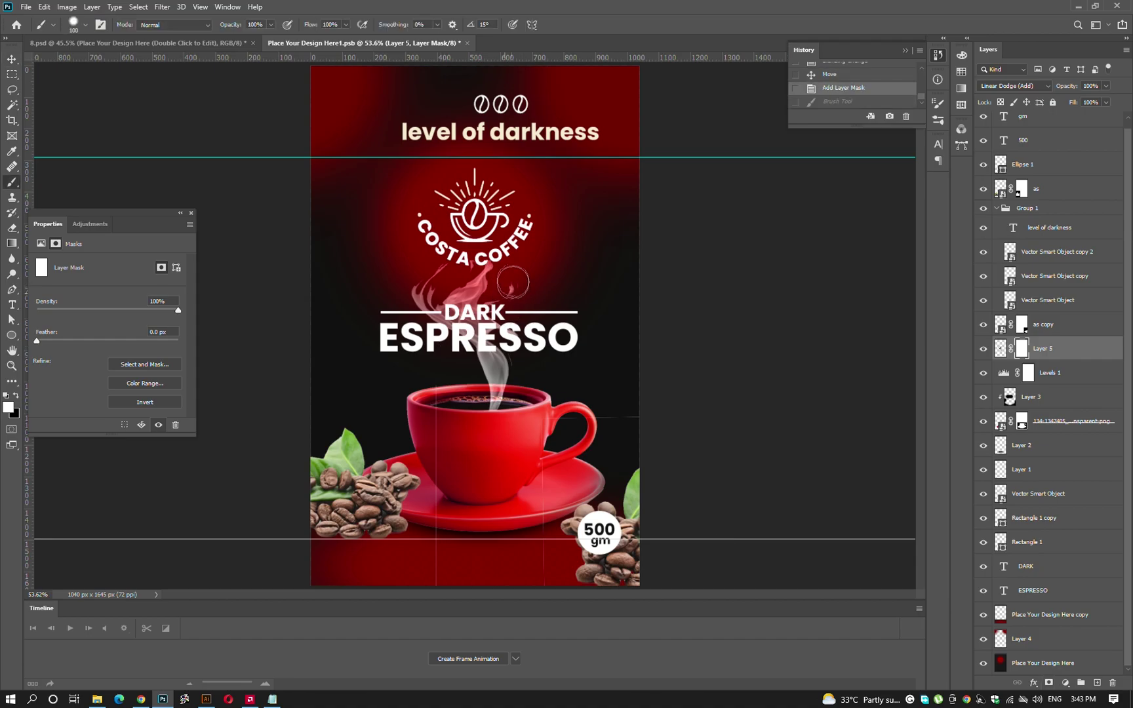
pyautogui.hotkey('ctrl', 'shift', 'z')
pyautogui.rightClick(499, 300)
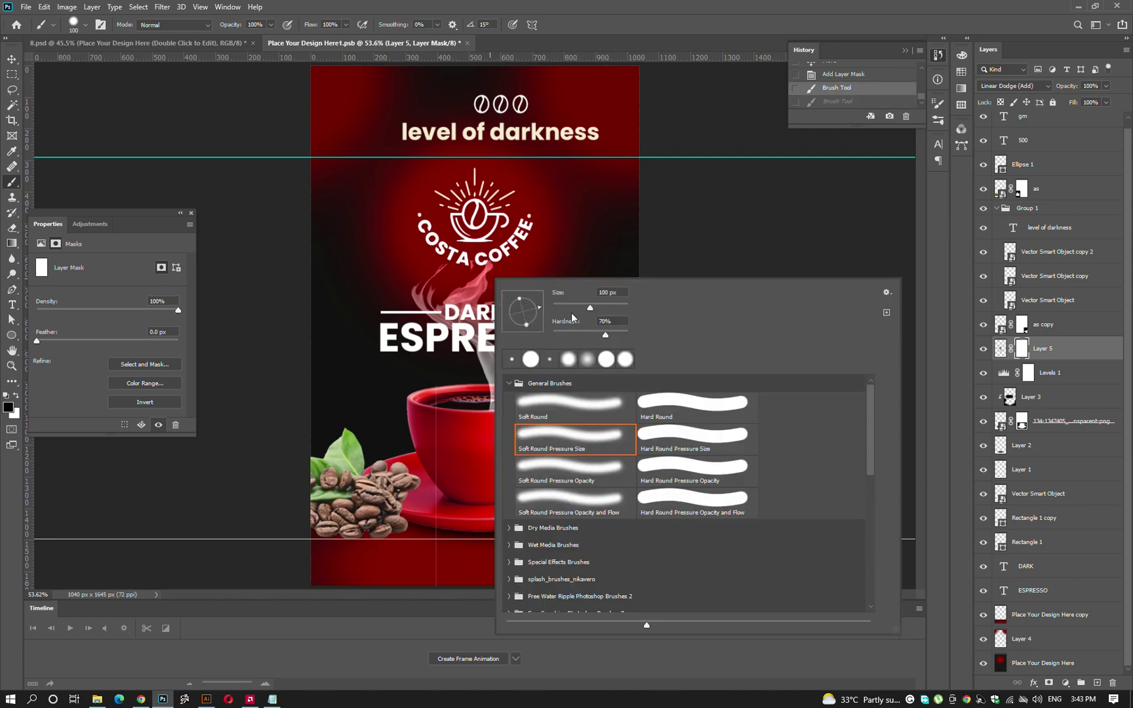
pyautogui.press('Escape')
pyautogui.hotkey('ctrl', 'z')
pyautogui.click(409, 314)
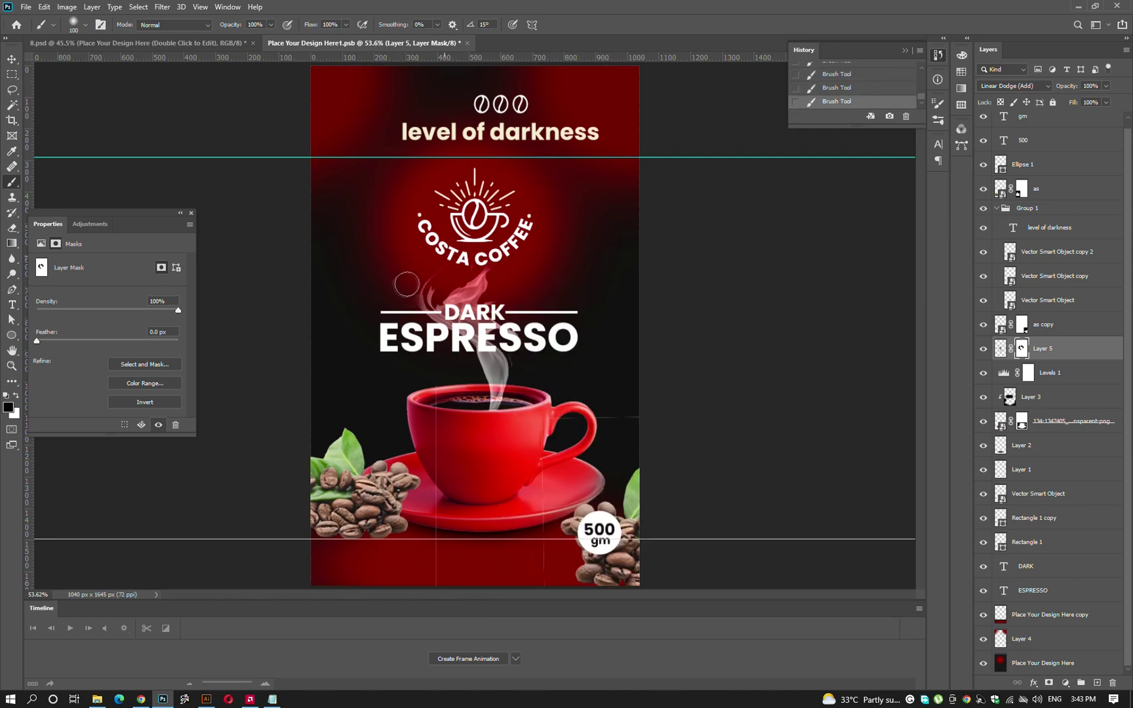
pyautogui.hotkey('ctrl', '-')
pyautogui.hotkey('ctrl', '-')
pyautogui.hotkey('ctrl', '-')
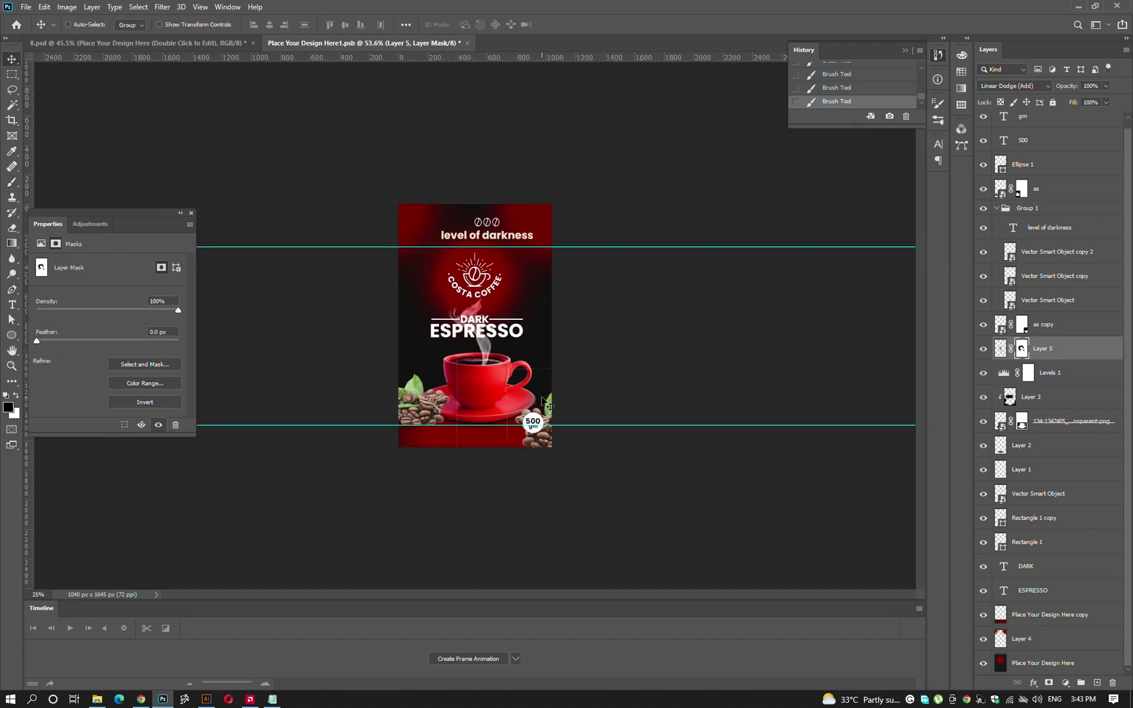
pyautogui.hotkey('ctrl', 's')
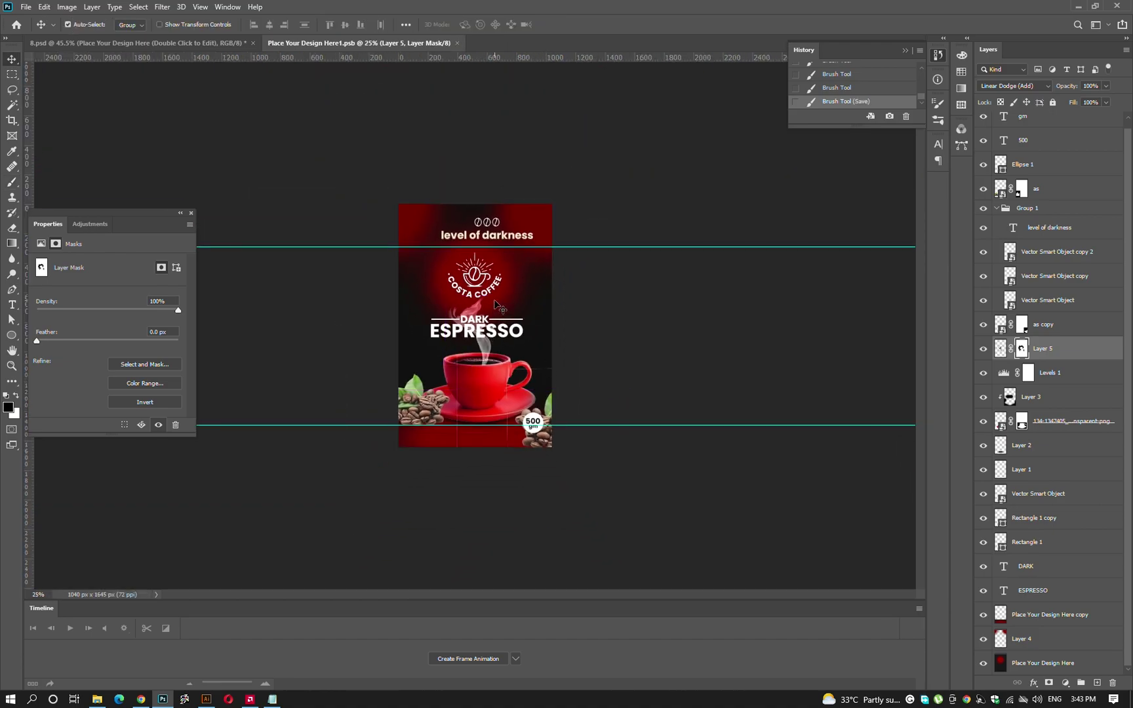
# On the pouch mockup in 8.psd, hide the Shadow layer and raise Base layer opacity to 100%.
pyautogui.hotkey('ctrl', 'Tab')
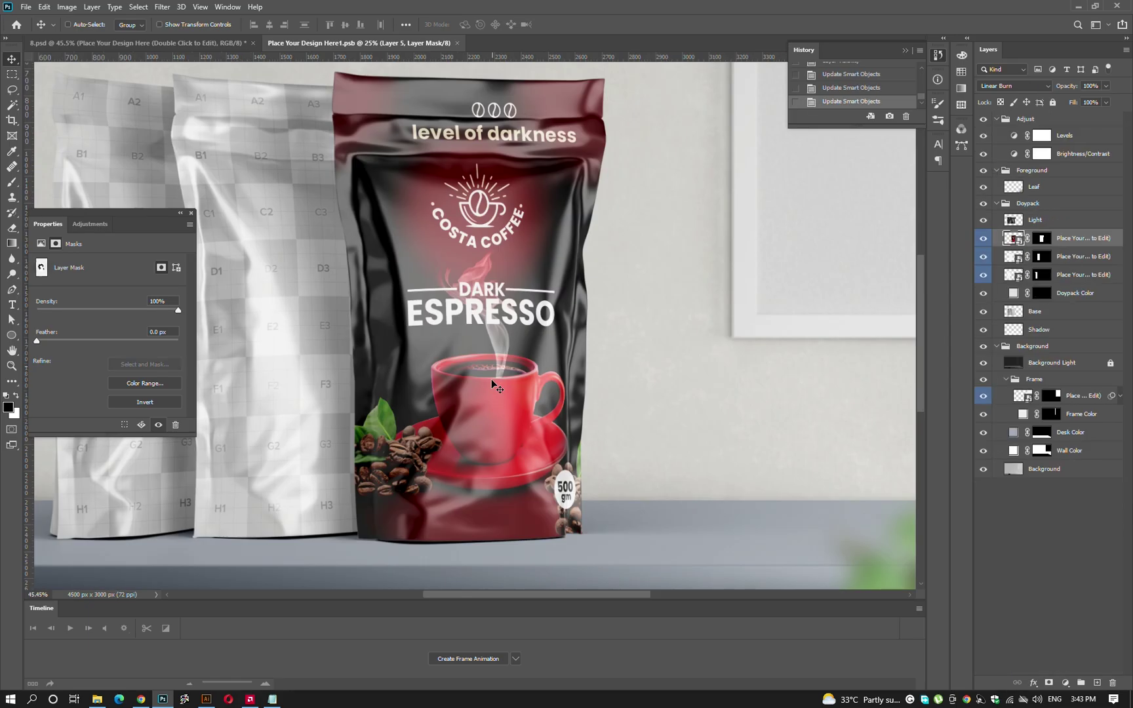
pyautogui.scroll(-5, 489, 405)
pyautogui.click(983, 313)
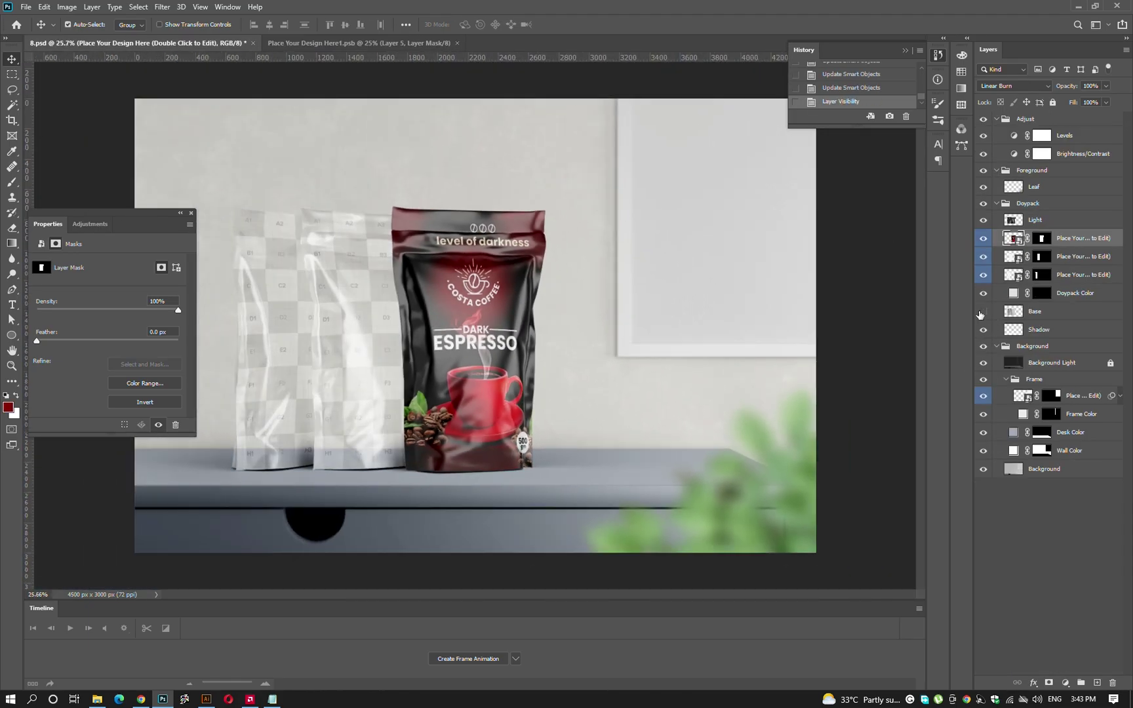
pyautogui.click(1039, 317)
pyautogui.click(983, 330)
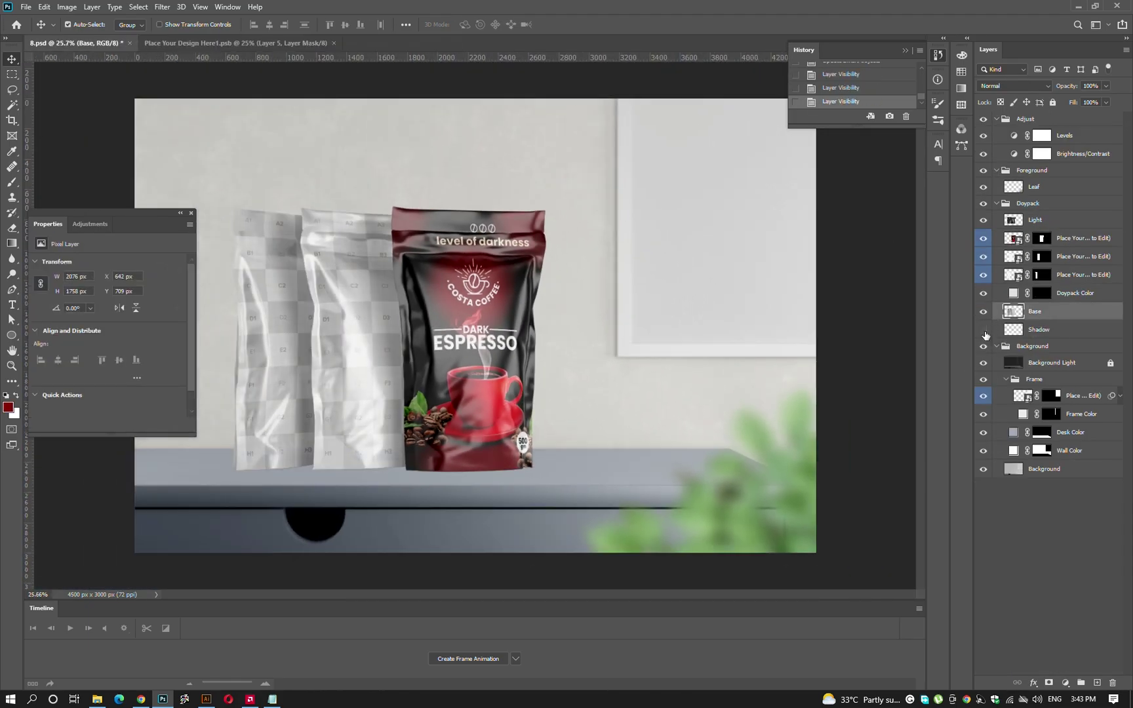
pyautogui.moveTo(1061, 87); pyautogui.dragTo(1124, 99)
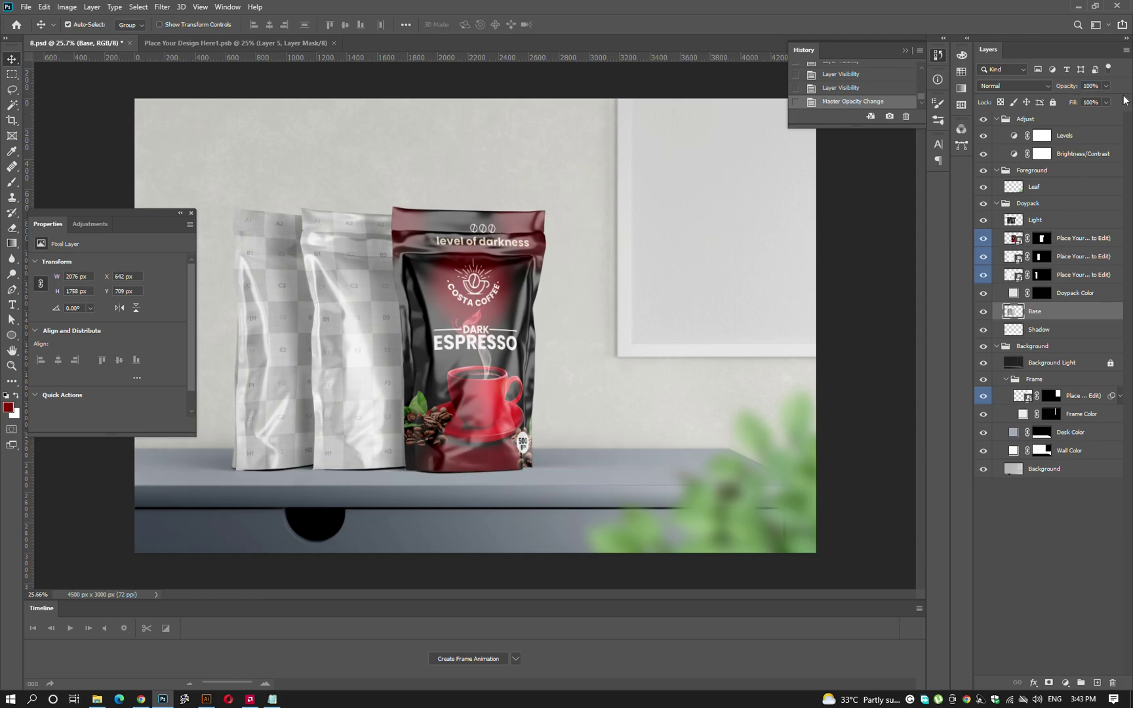
# Hide the Light layer, then return to the Place Your Design Here1.psb label design.
pyautogui.click(984, 224)
pyautogui.scroll(-2, 561, 324)
pyautogui.scroll(-2, 561, 324)
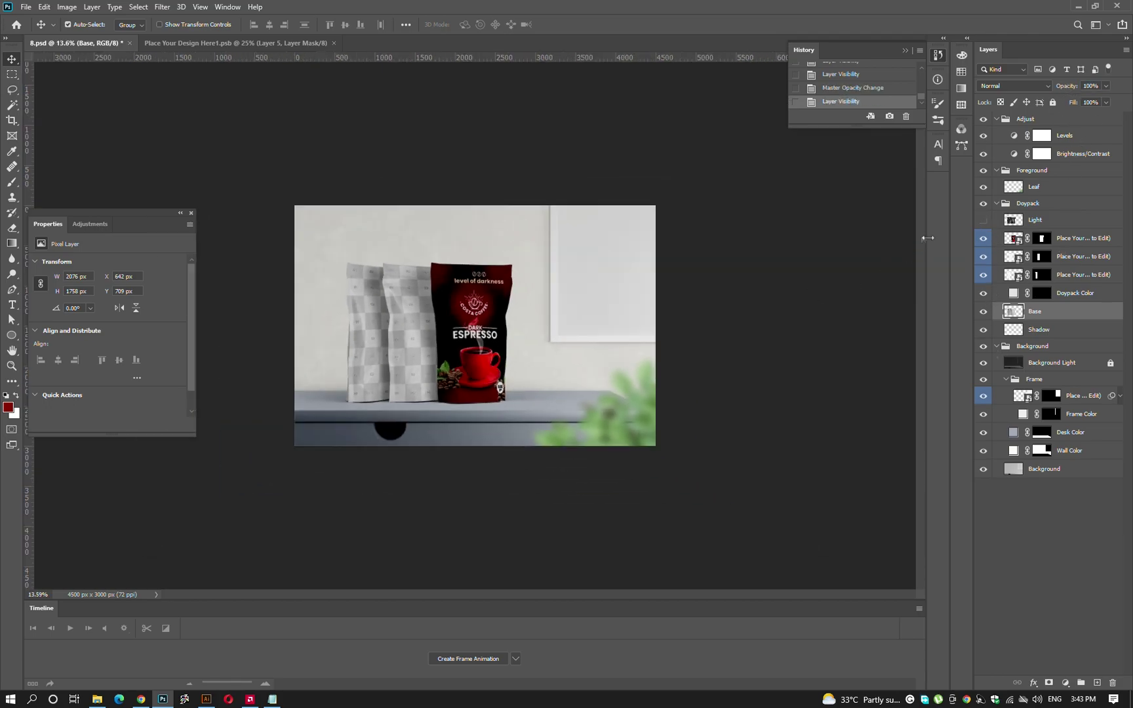
pyautogui.scroll(-3, 465, 421)
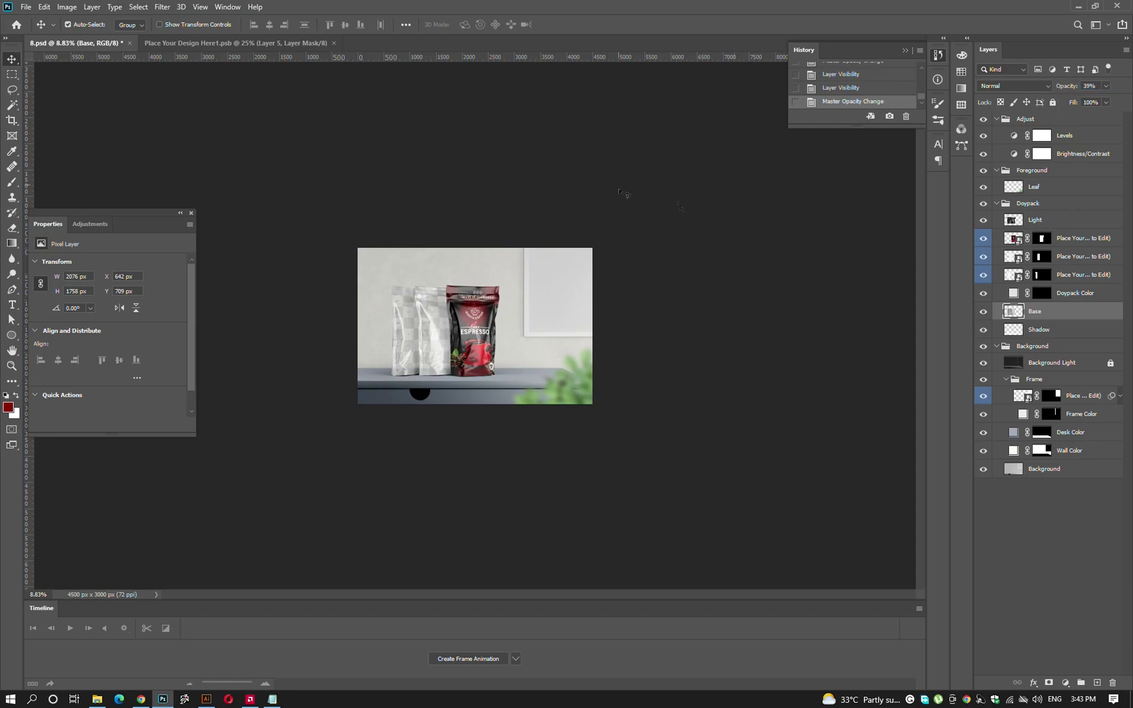
pyautogui.hotkey('ctrl', 'Tab')
# Stamp all visible label artwork into a new merged layer and save the label design.
pyautogui.scroll(-1, 687, 274)
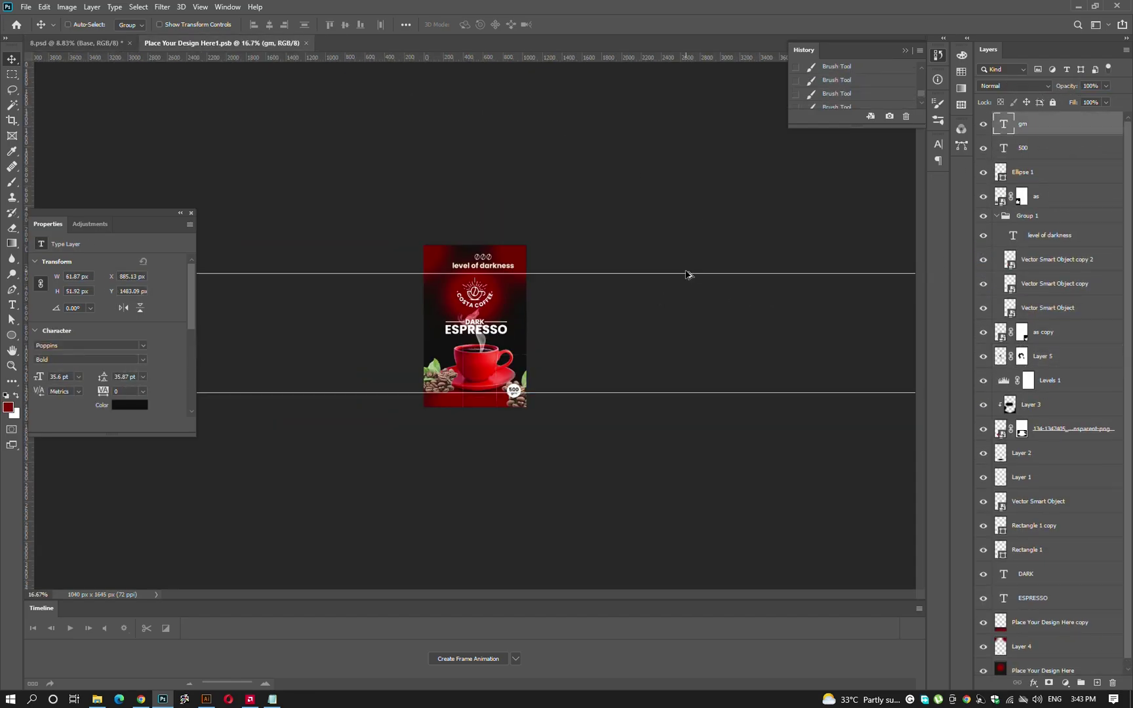
pyautogui.hotkey('ctrl', 'shift', 'alt', 'e')
pyautogui.hotkey('ctrl', 's')
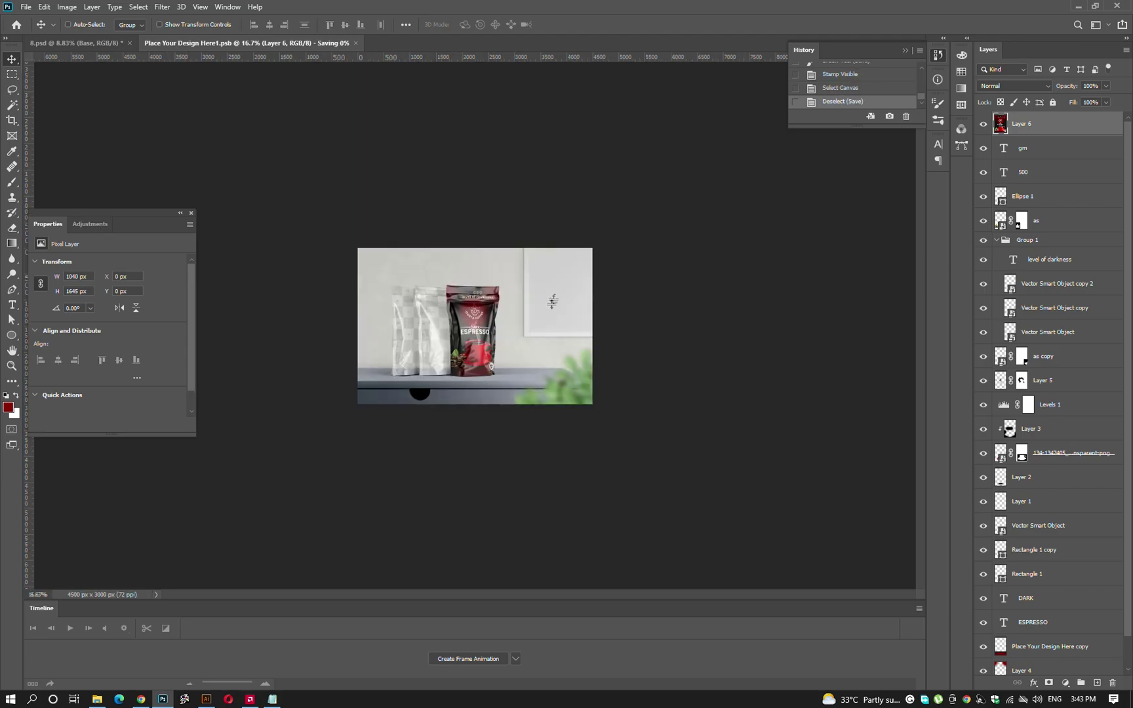
pyautogui.hotkey('ctrl', 'Tab')
# Put the Dark Espresso label into the second and third pouch smart objects, saving and closing each.
pyautogui.click(440, 333)
pyautogui.doubleClick(1009, 256)
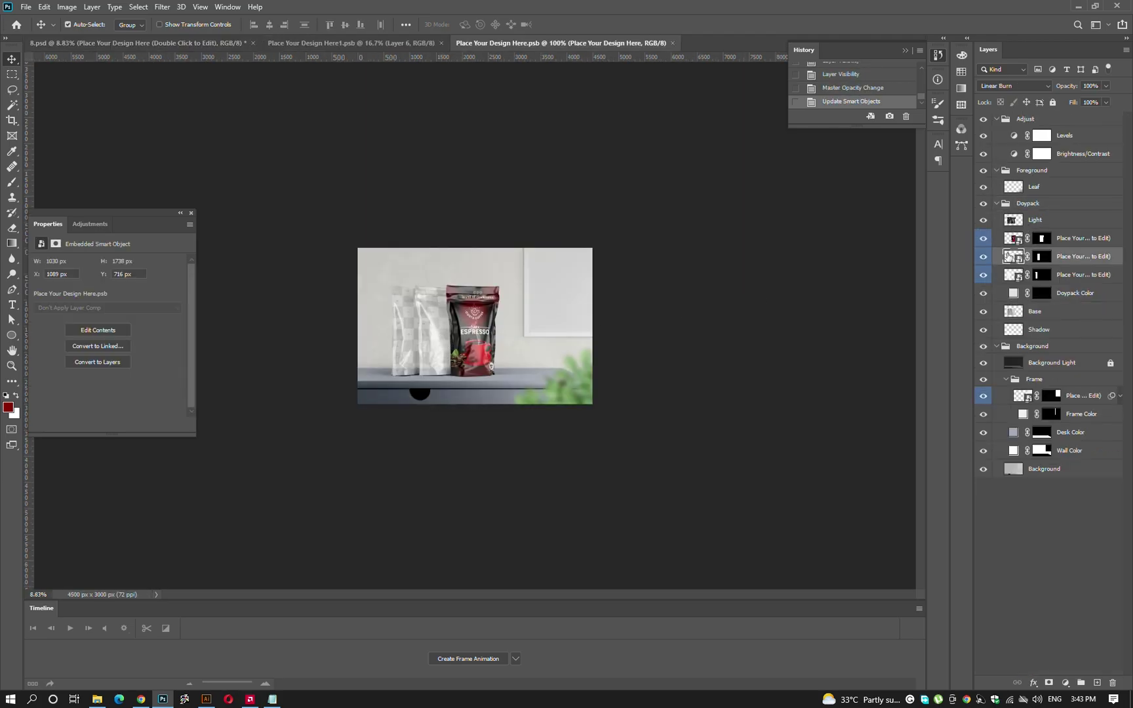
pyautogui.hotkey('ctrl', 's')
pyautogui.hotkey('ctrl', 'w')
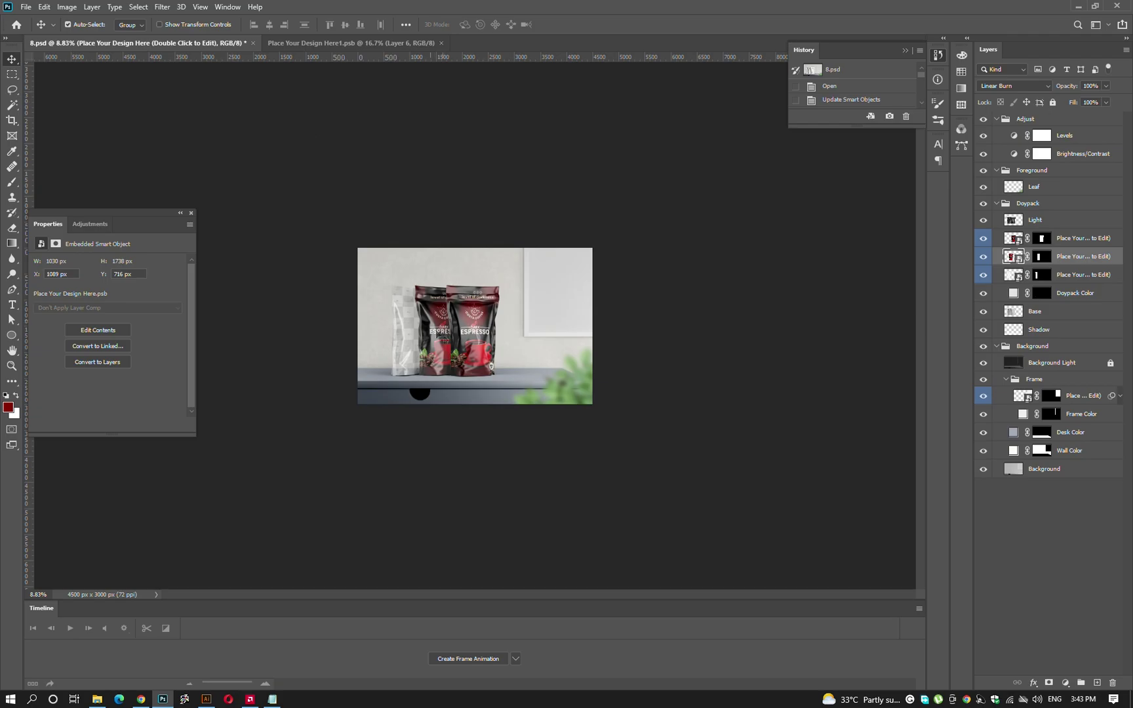
pyautogui.doubleClick(1015, 276)
pyautogui.hotkey('ctrl', 'w')
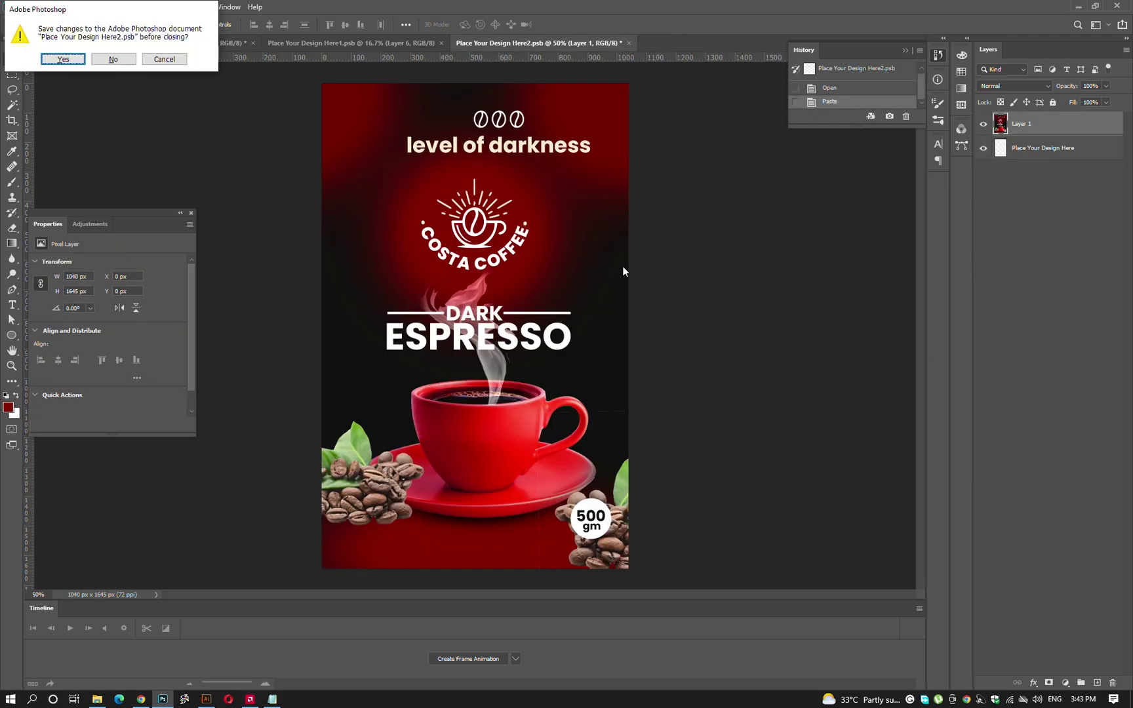
pyautogui.press('Return')
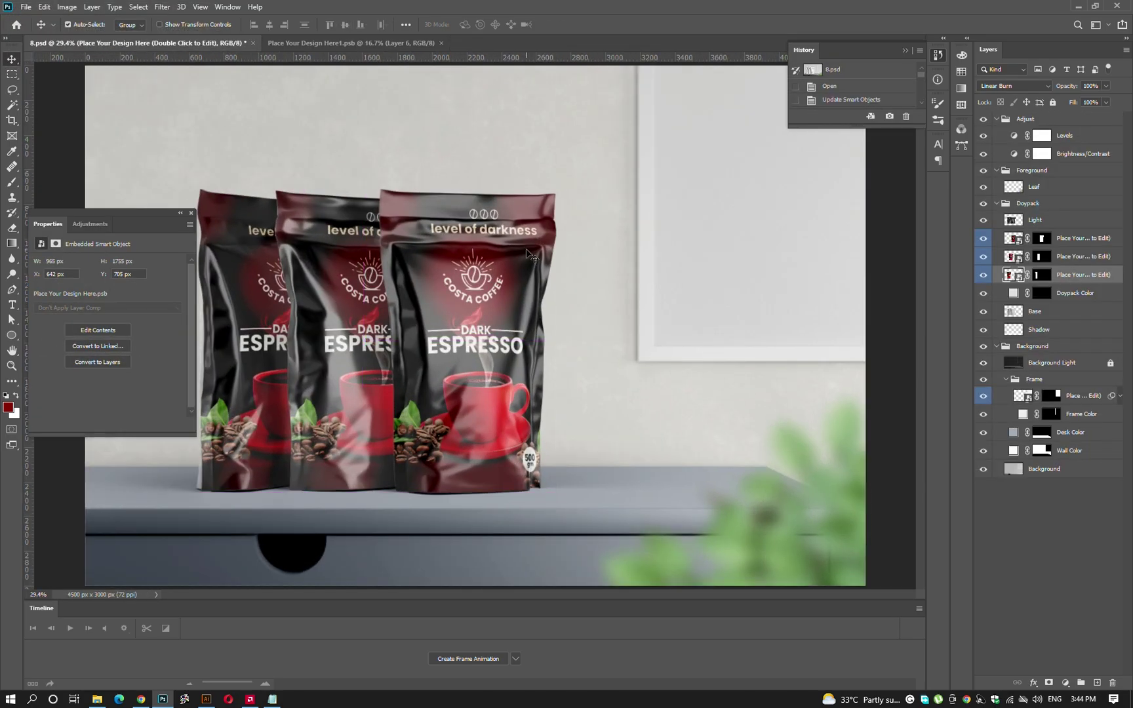
# Lower the pouches' Light layer opacity to 43% to darken them.
pyautogui.click(1039, 224)
pyautogui.moveTo(1076, 85); pyautogui.dragTo(1050, 86)
pyautogui.scroll(2, 581, 417)
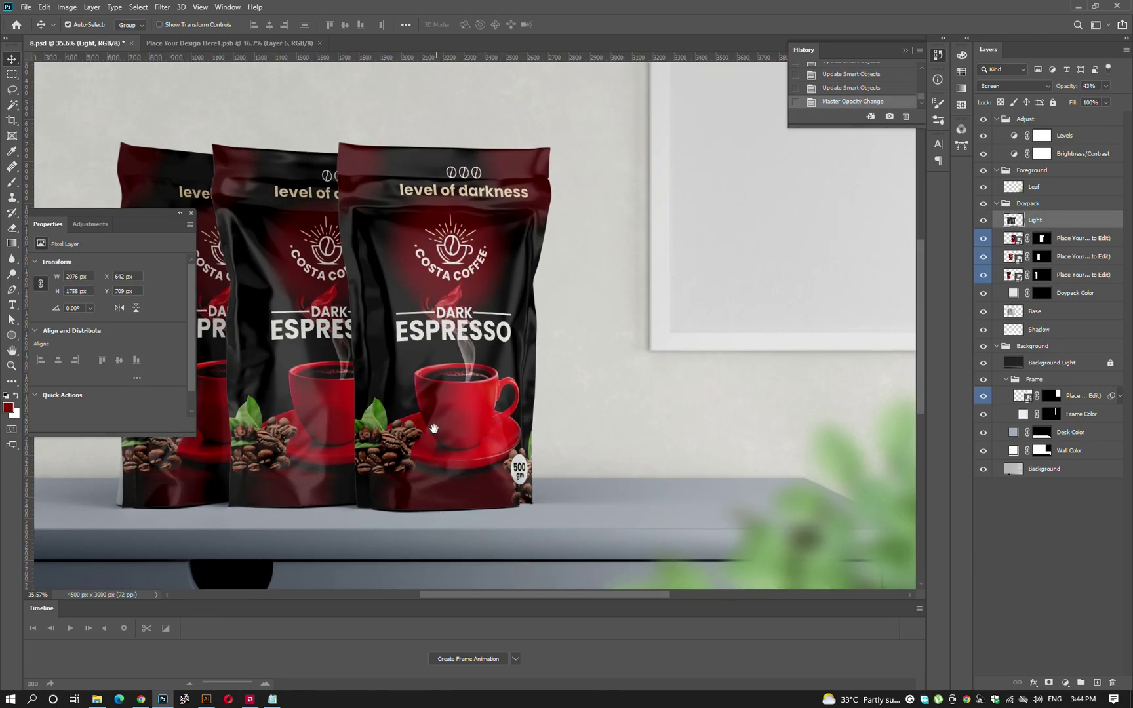